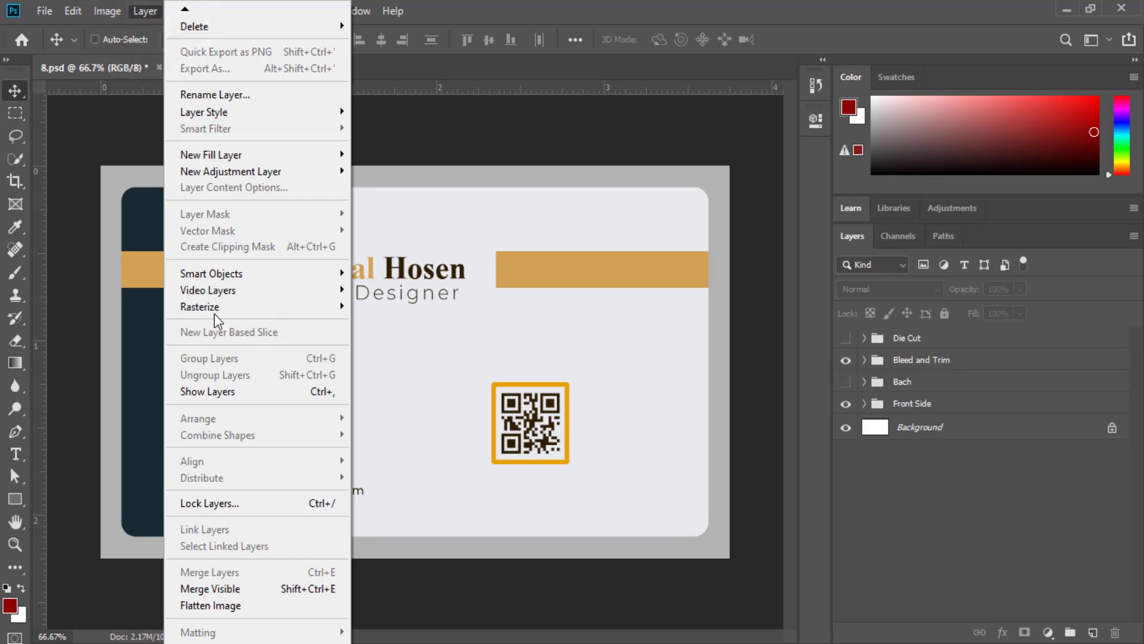
mouse_move(214, 312)
mouse_move(109, 19)
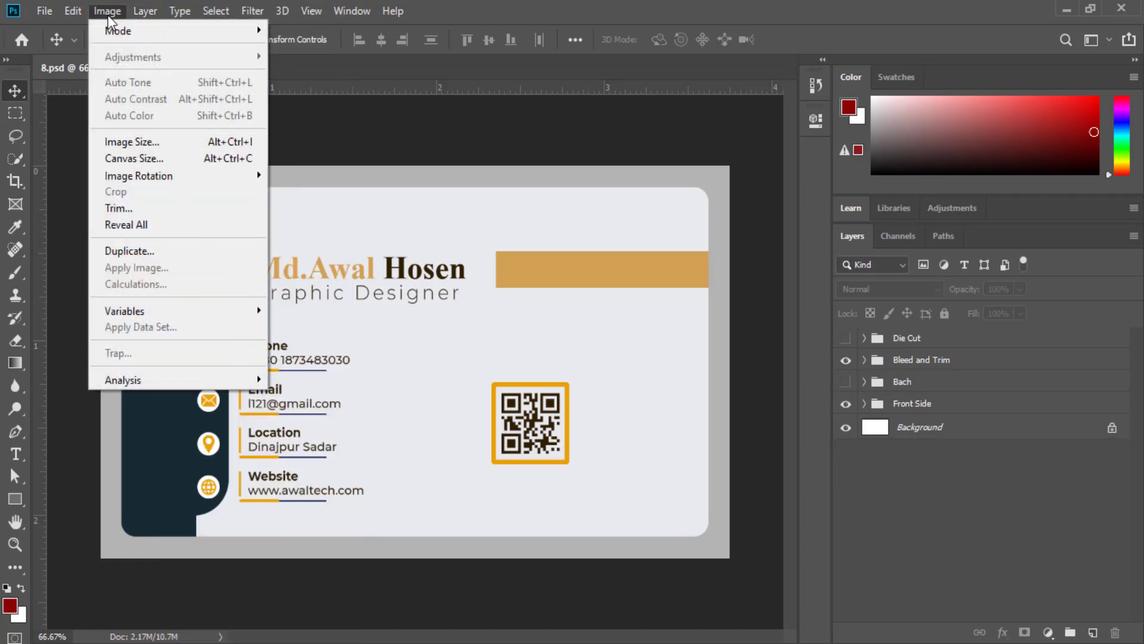
click(76, 12)
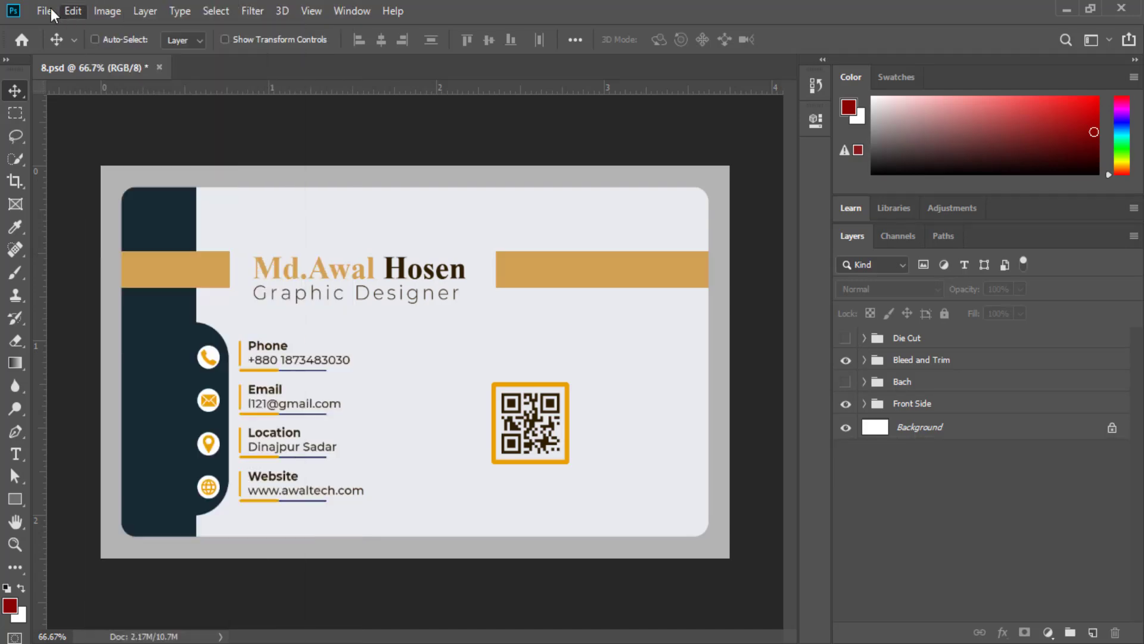
click(44, 11)
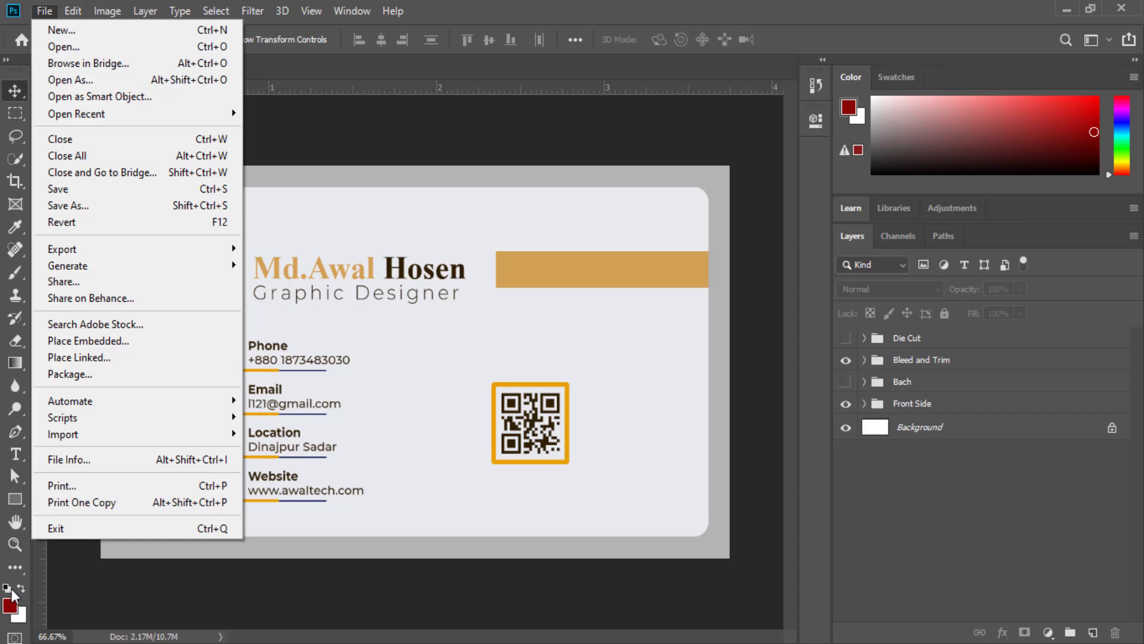
click(436, 137)
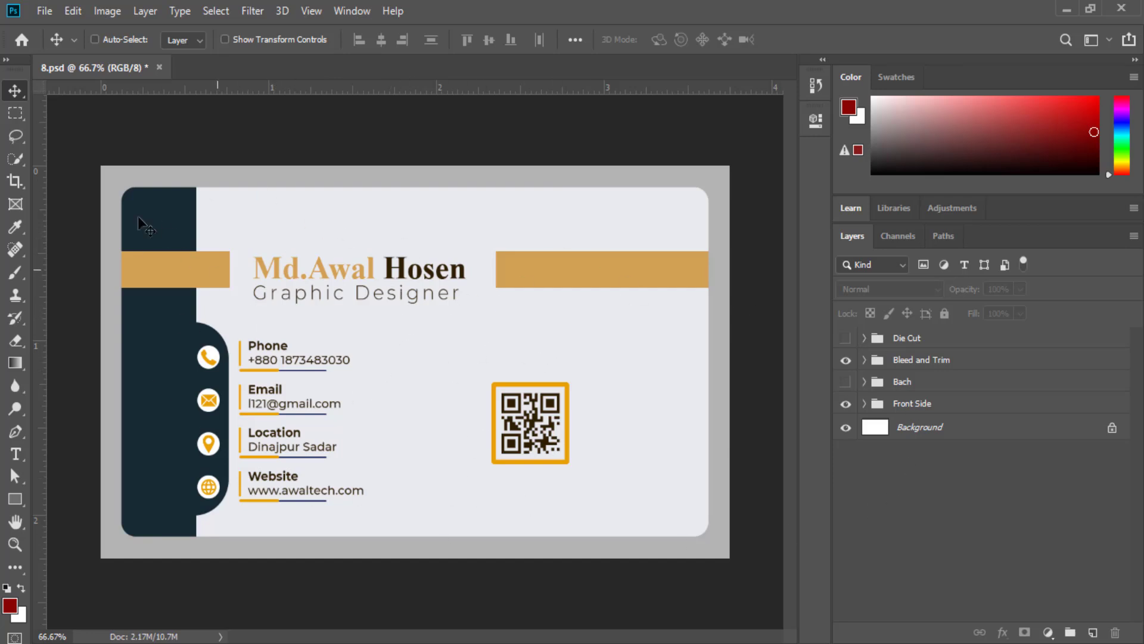
click(43, 11)
click(43, 11)
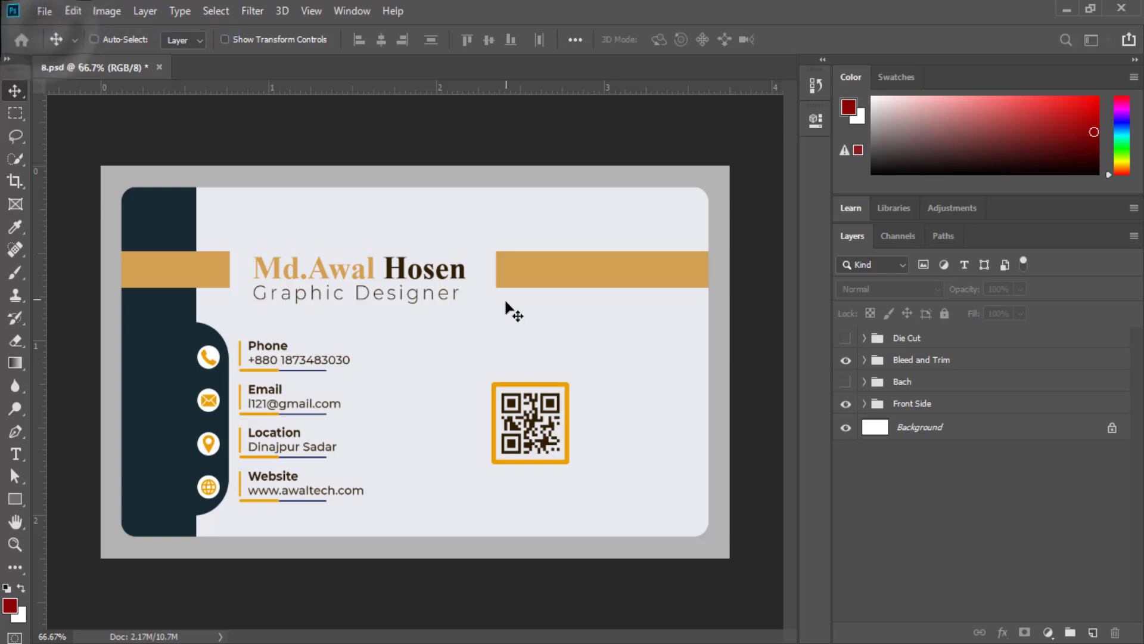
- Create a new 1280 × 720 pixel document at 300 pixels/inch, starting from the Art & Illustration 1000 pixel grid preset
key(ctrl+n)
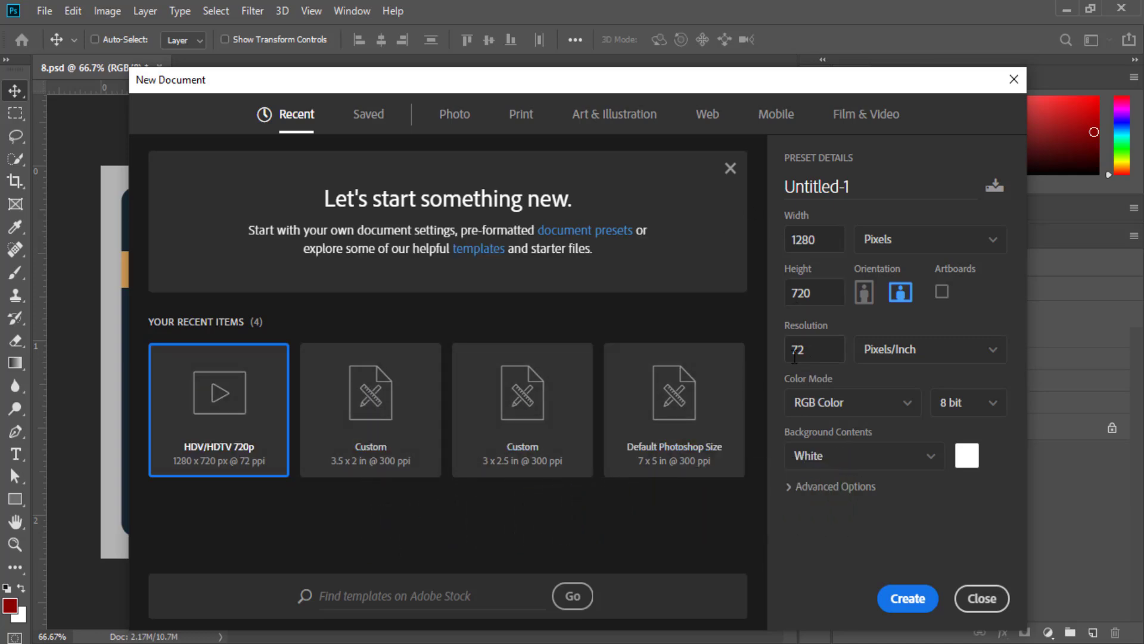
click(378, 429)
click(516, 394)
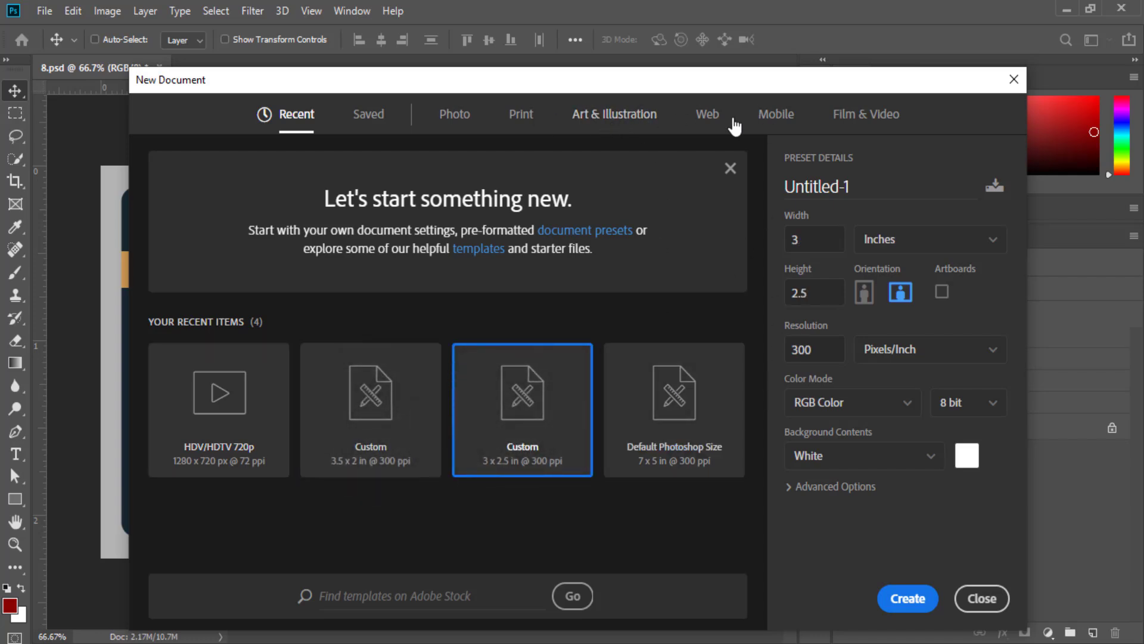
click(774, 115)
click(617, 113)
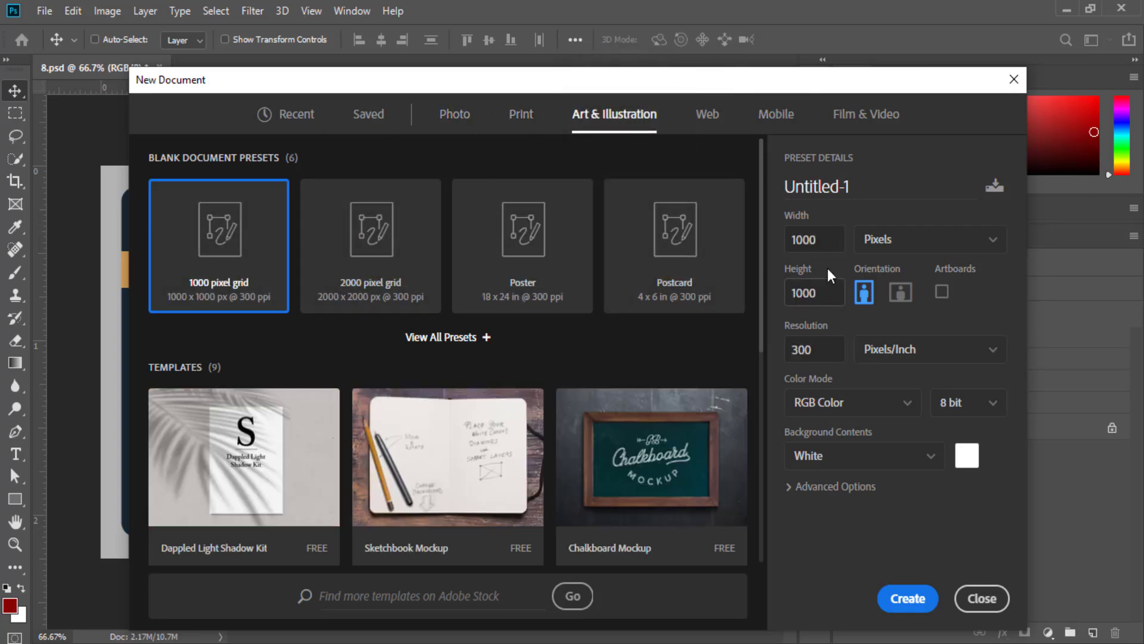
click(829, 239)
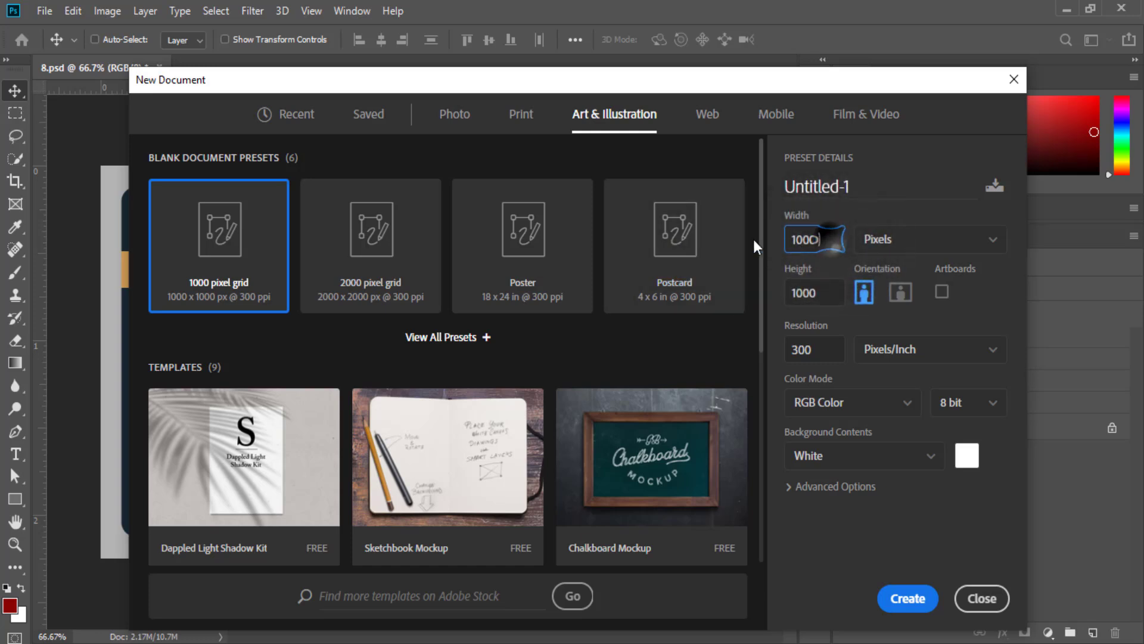
key(ctrl+a)
text(128)
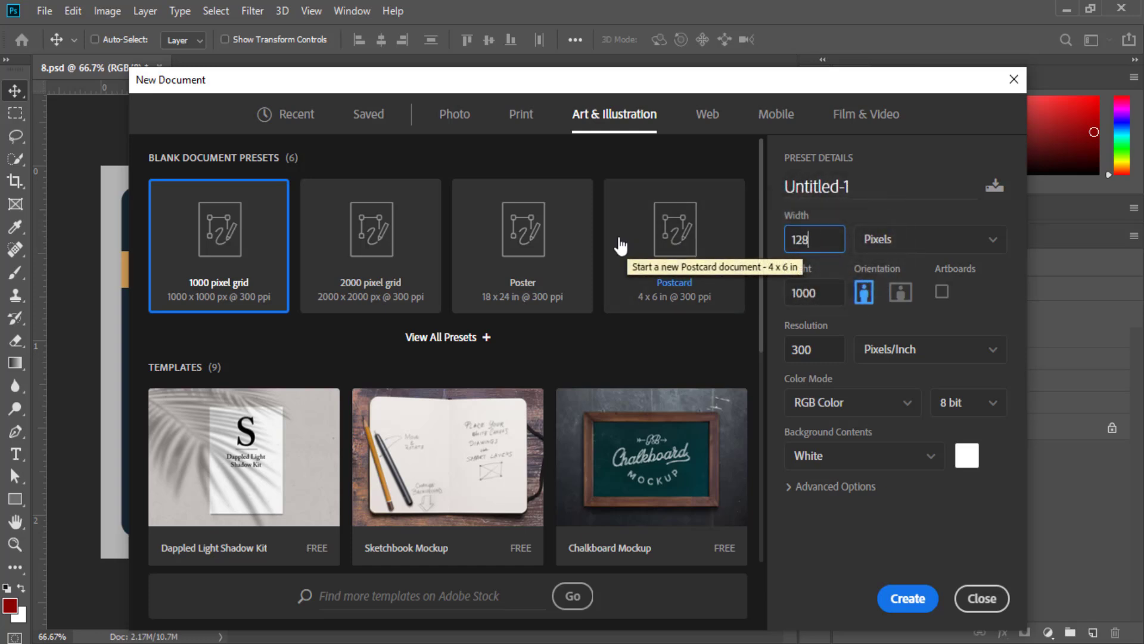
key(Tab)
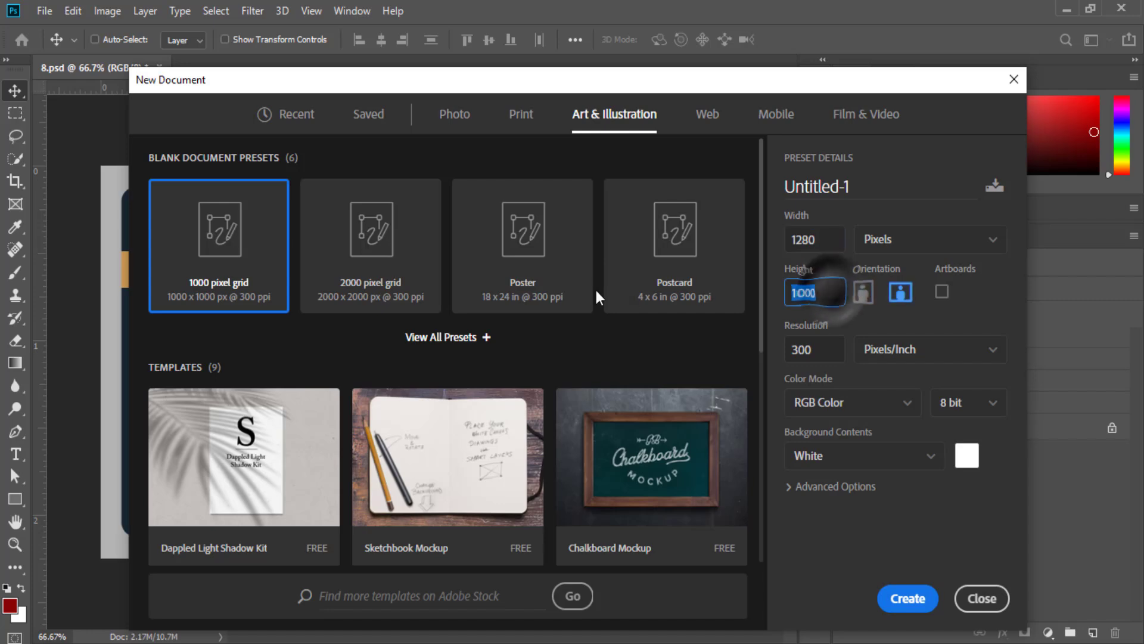
text(720)
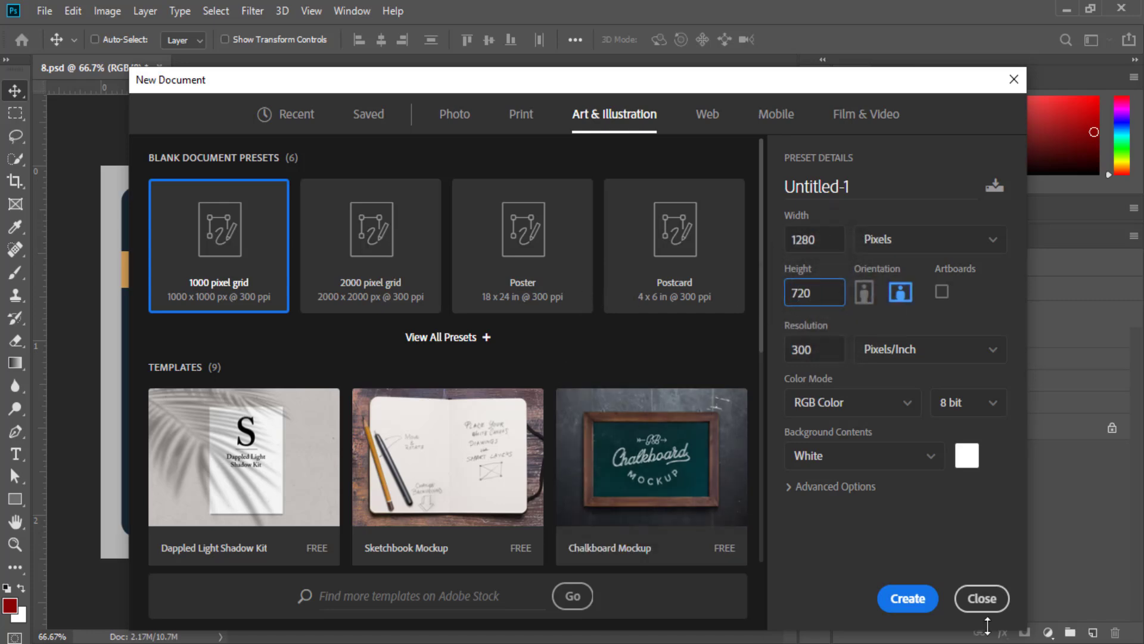
click(907, 598)
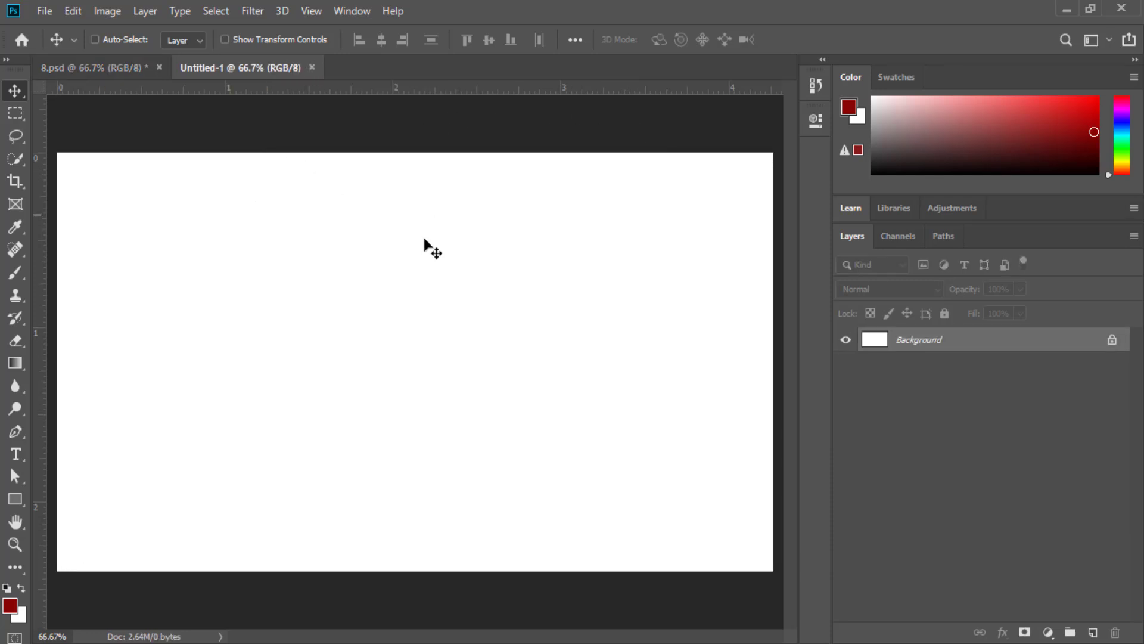
click(144, 12)
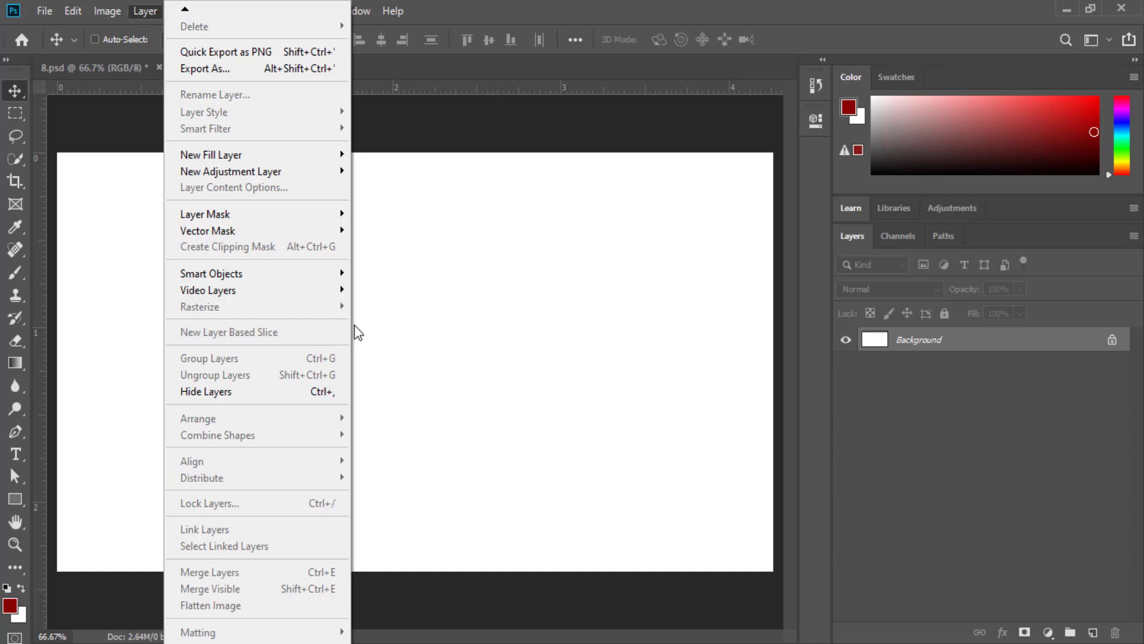
click(584, 448)
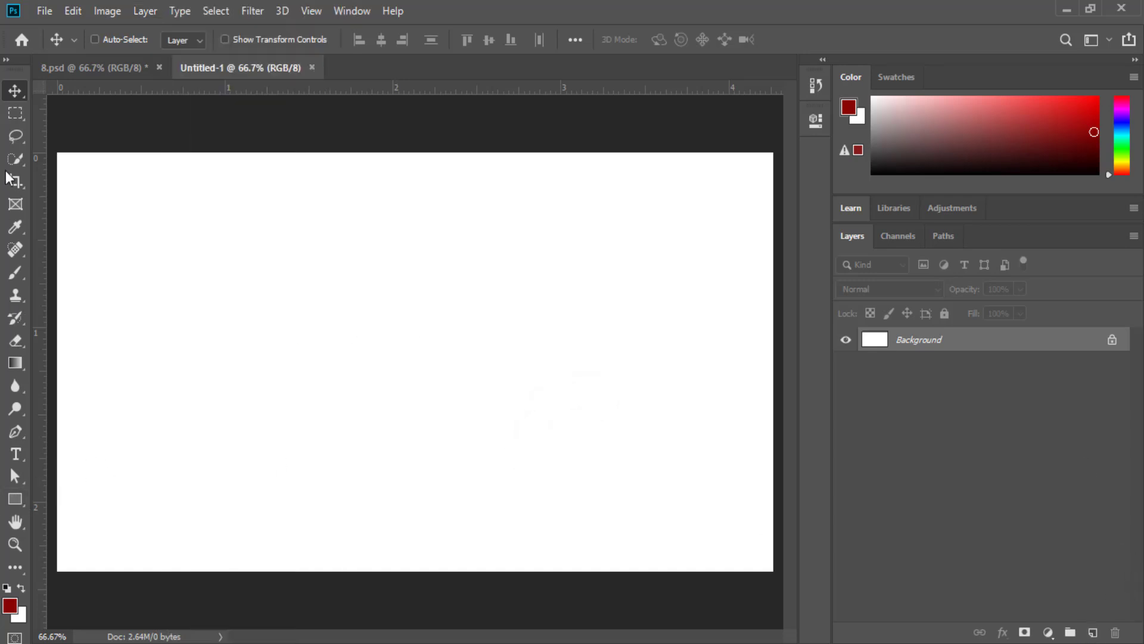
- Draw a black rectangle about 355 × 239 px on a new layer and move it to the upper middle of the canvas
click(19, 504)
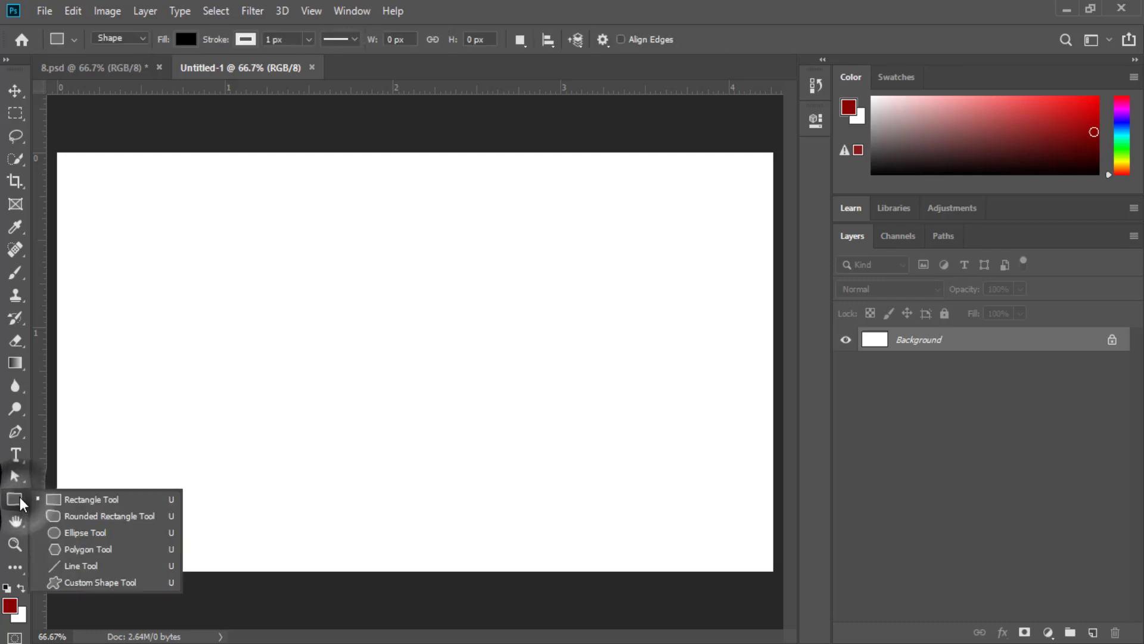
click(76, 499)
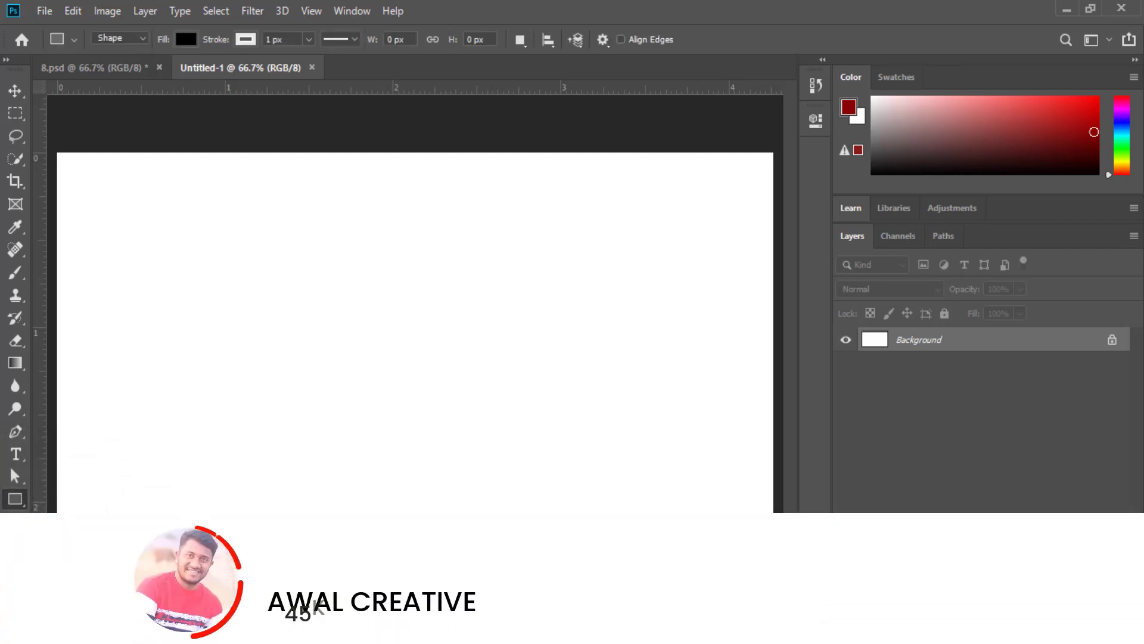
click(1093, 633)
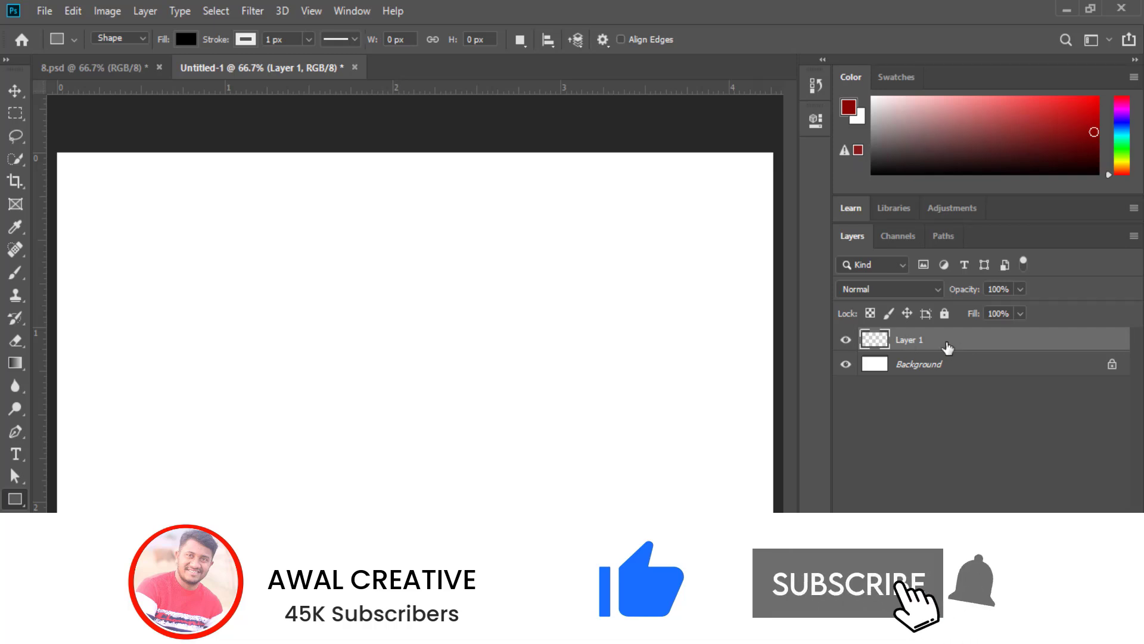
drag(224, 235, 422, 374)
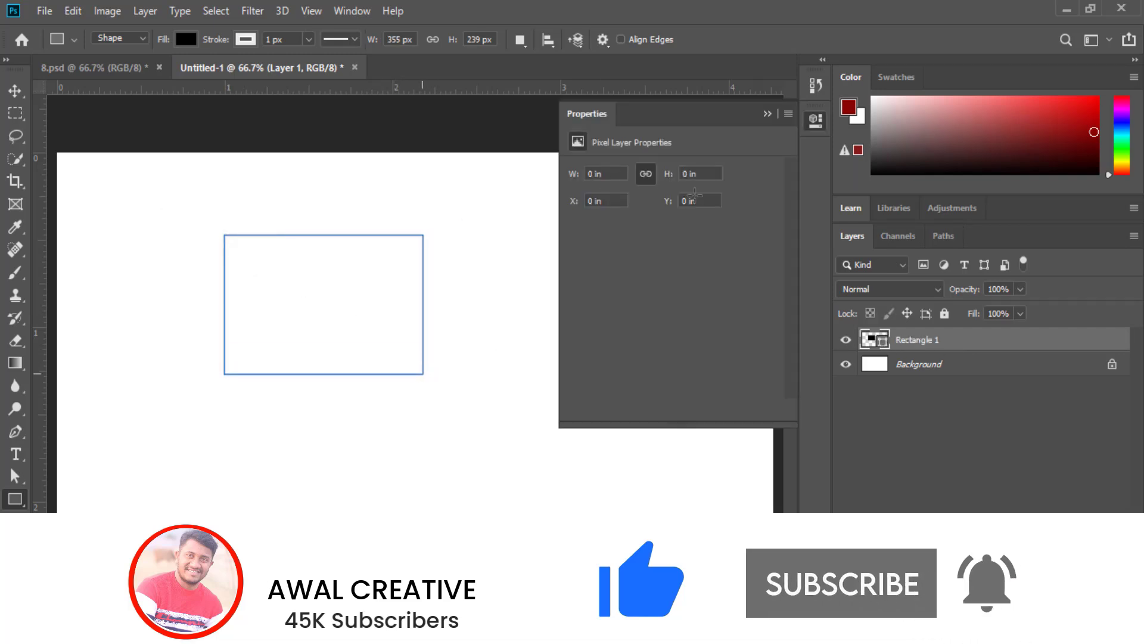
click(769, 114)
click(16, 91)
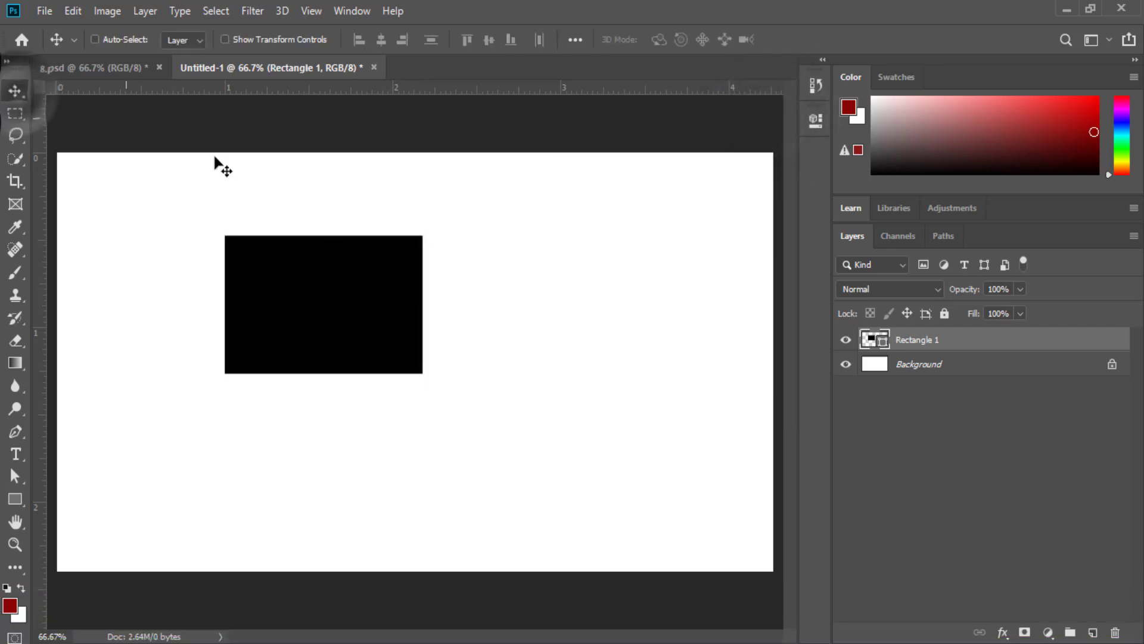
drag(337, 308, 419, 296)
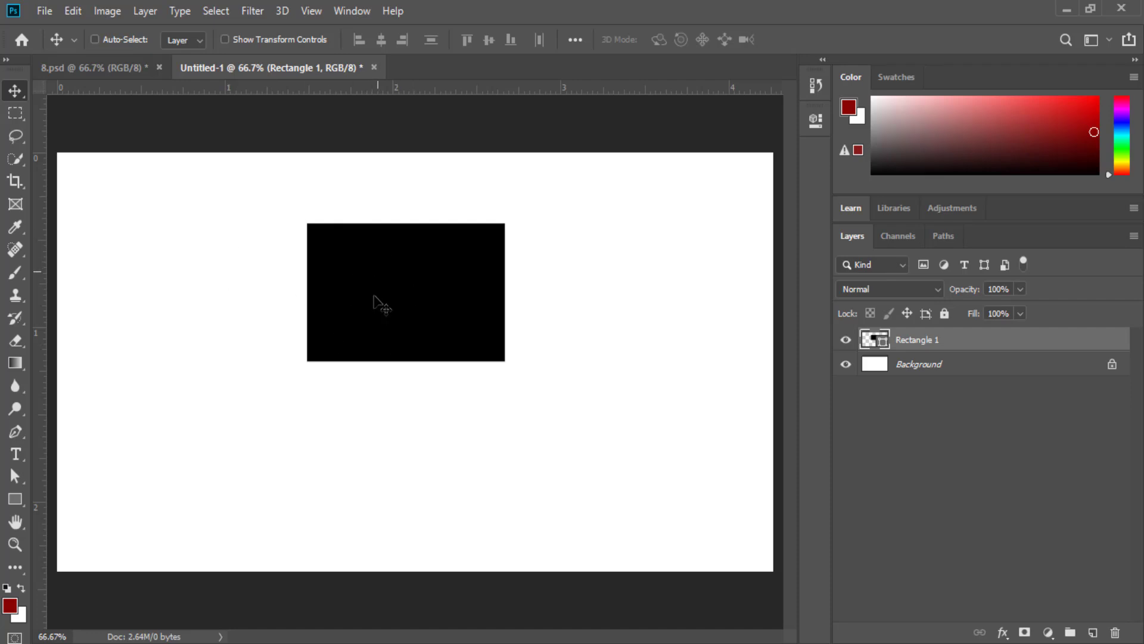
- Create a layer-based slice from the rectangle layer and move the rectangle around the canvas to test the slice
click(139, 12)
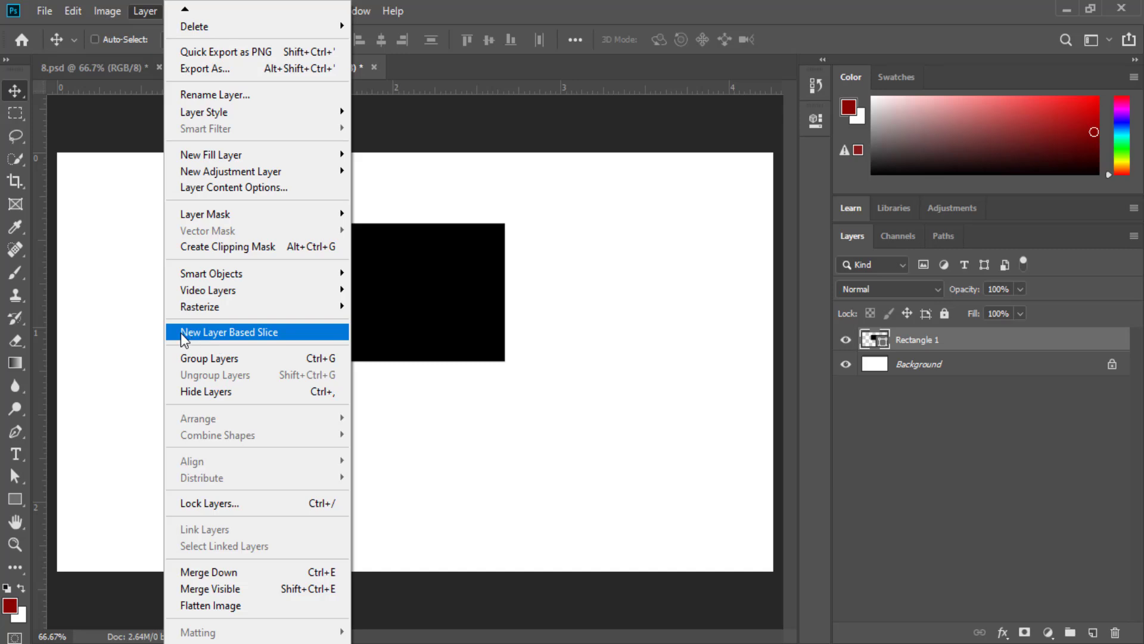
click(289, 337)
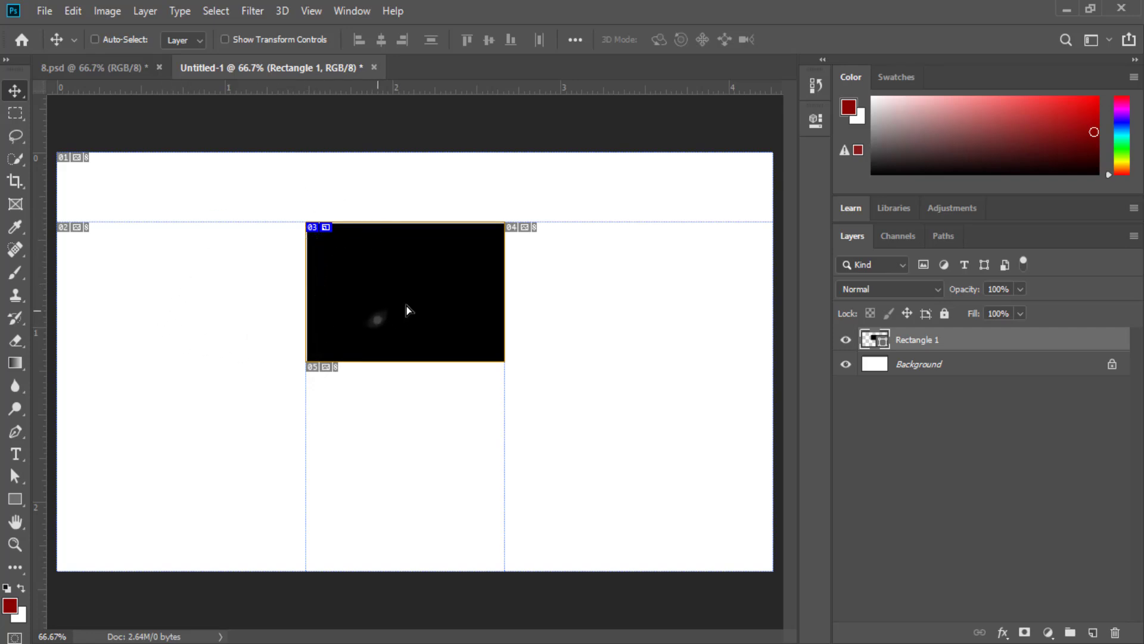
drag(406, 305, 327, 358)
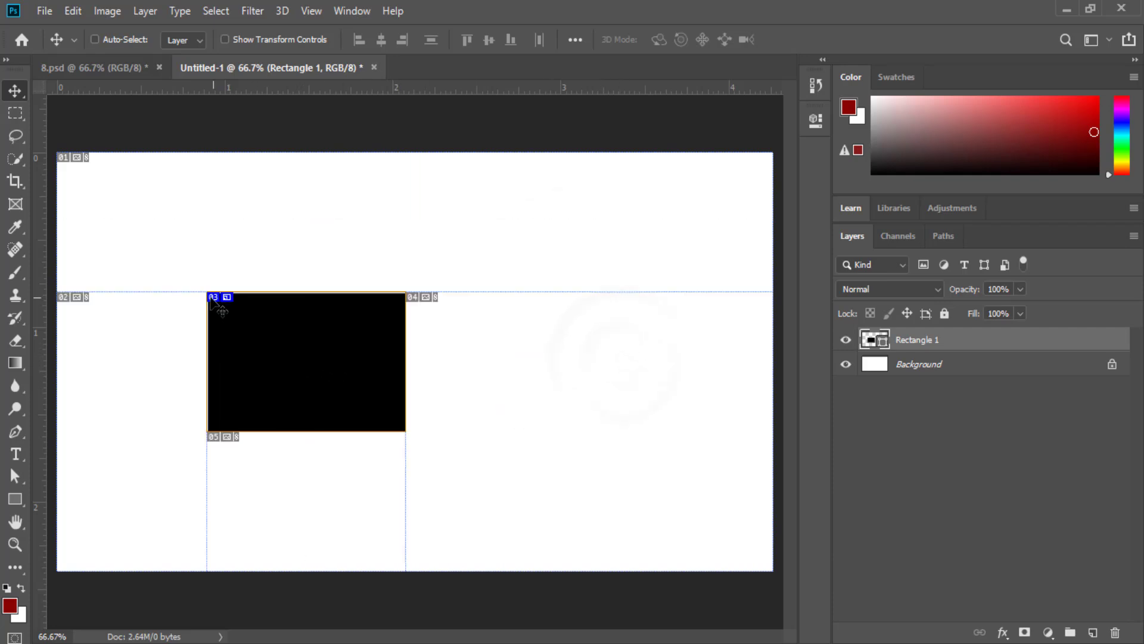
click(206, 426)
drag(310, 386, 417, 340)
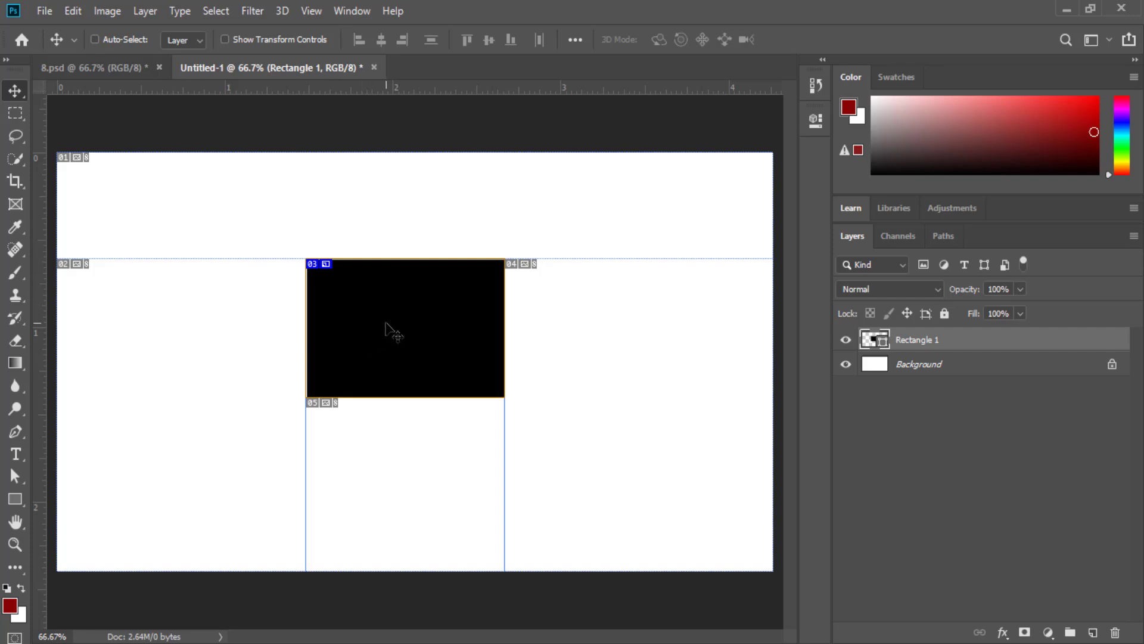
- Delete the rectangle and, on a new layer, draw a black crescent about 472 × 193 px with the Pen tool
key(Delete)
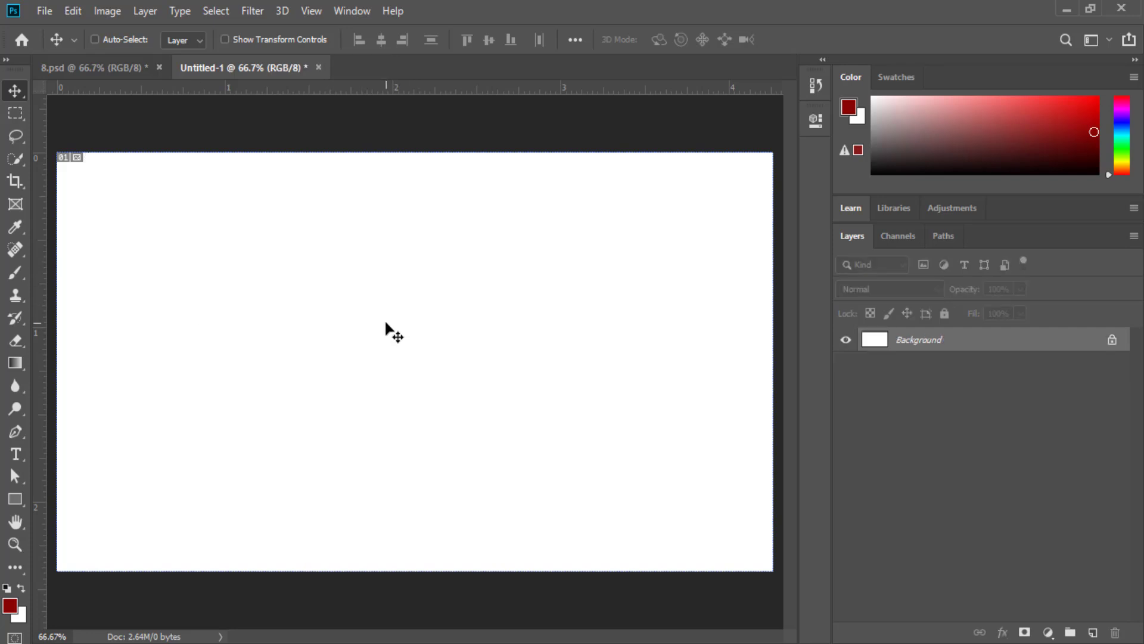
click(1094, 633)
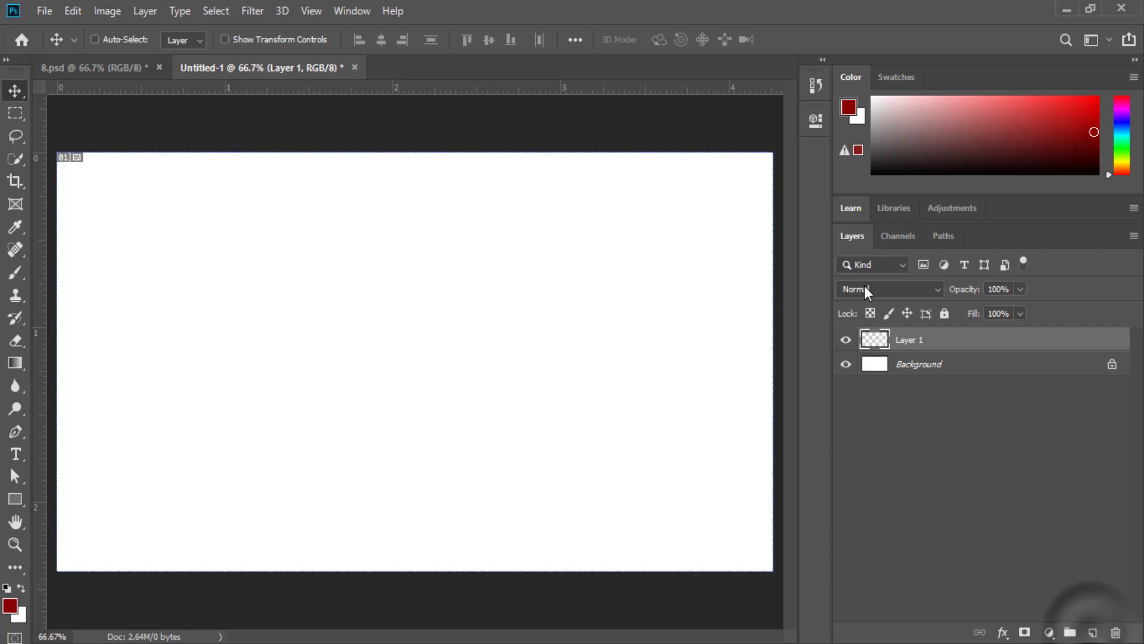
click(15, 431)
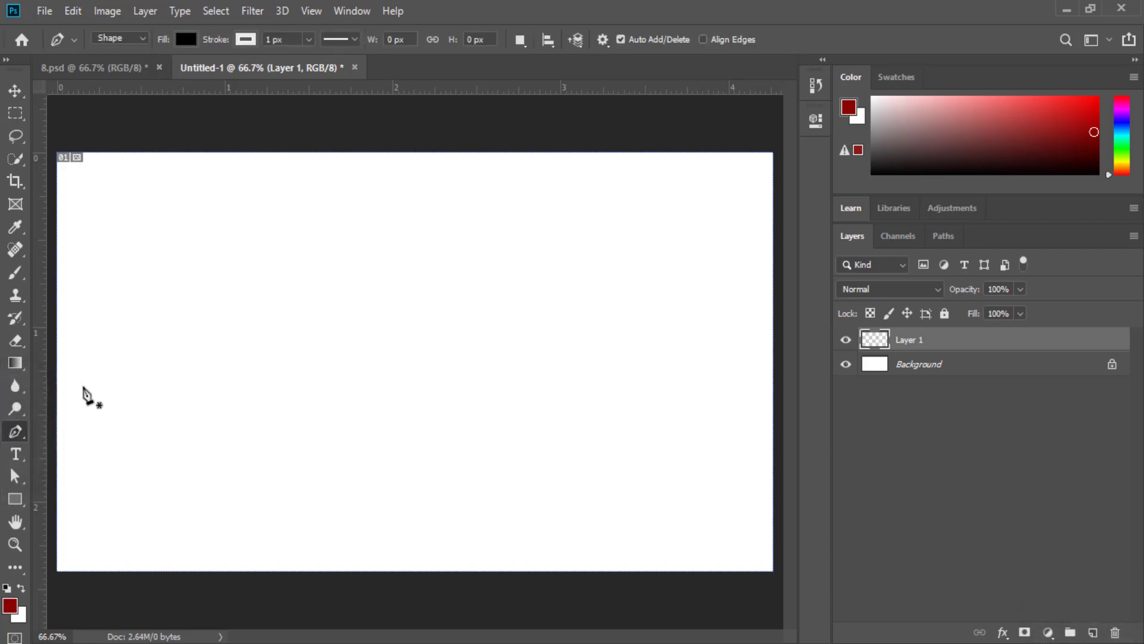
click(171, 329)
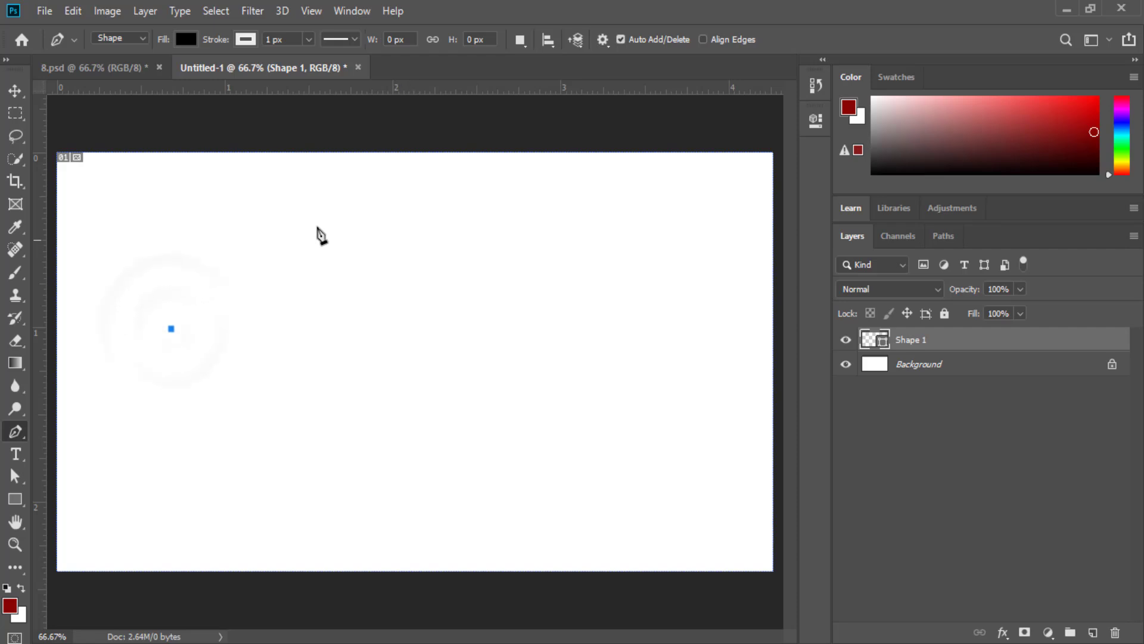
click(435, 230)
drag(438, 238, 552, 275)
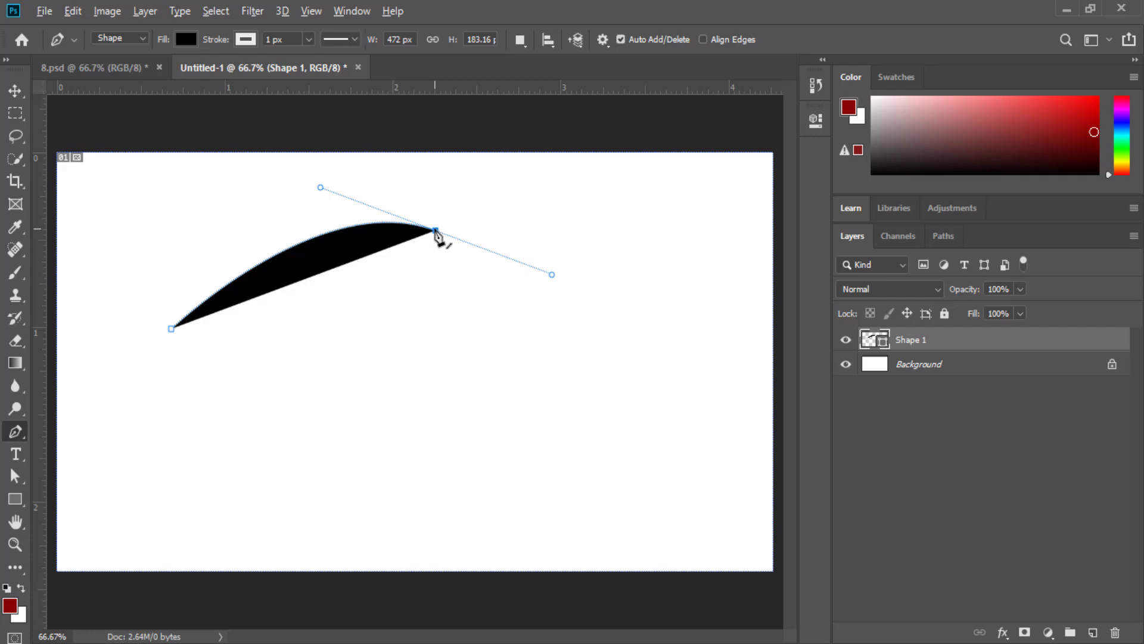
click(435, 230)
click(172, 328)
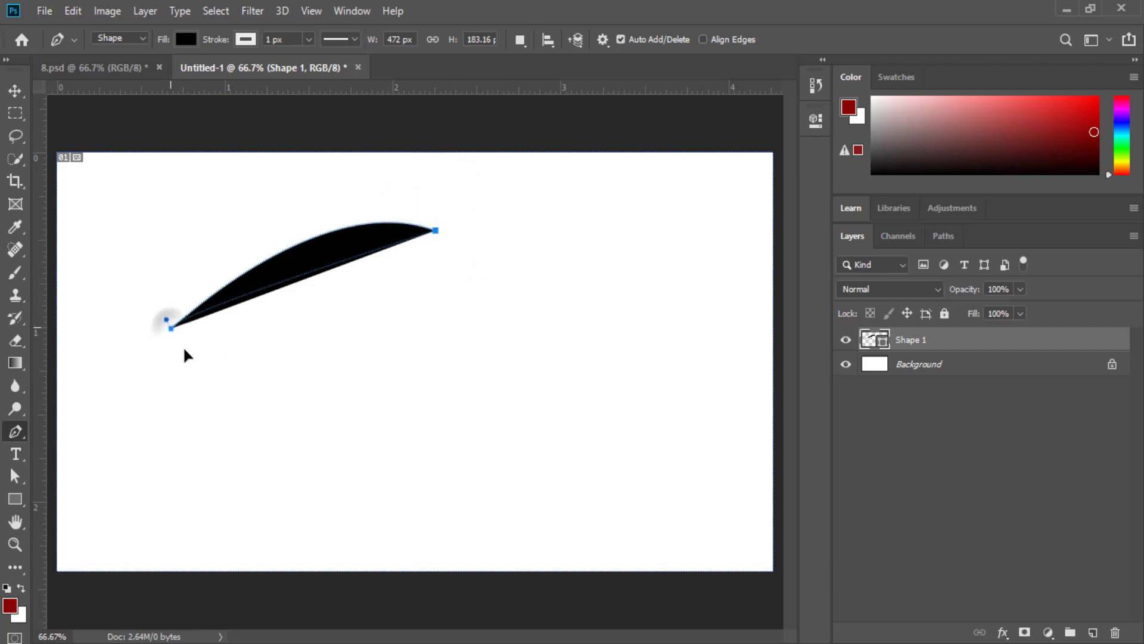
drag(184, 355, 94, 498)
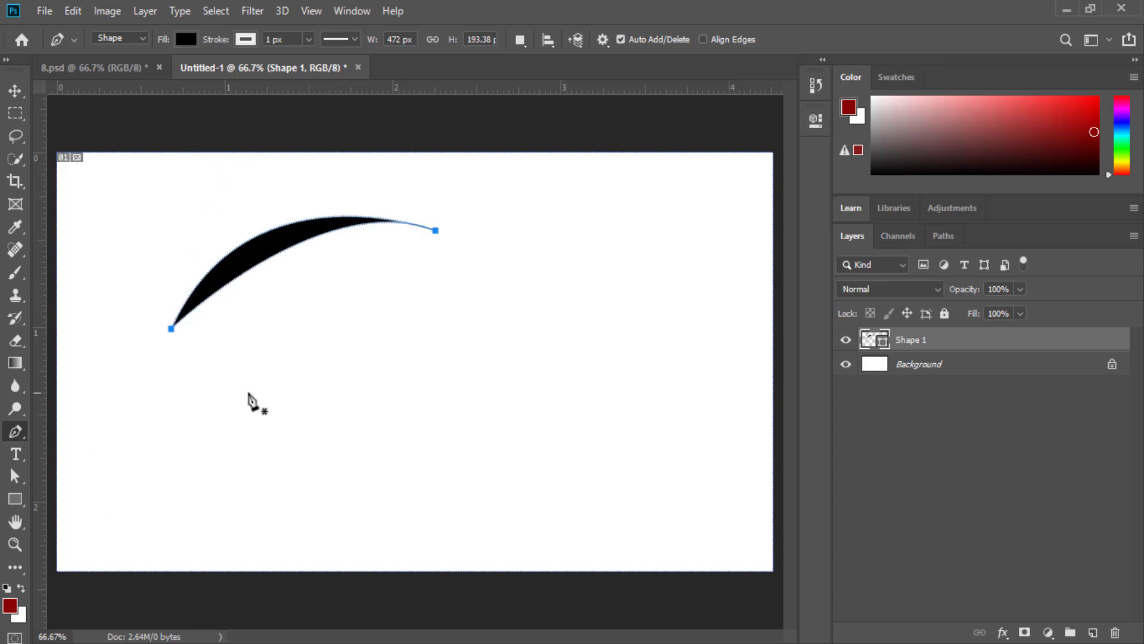
- Move the crescent shape slightly down and to the right on the canvas
click(15, 90)
click(508, 382)
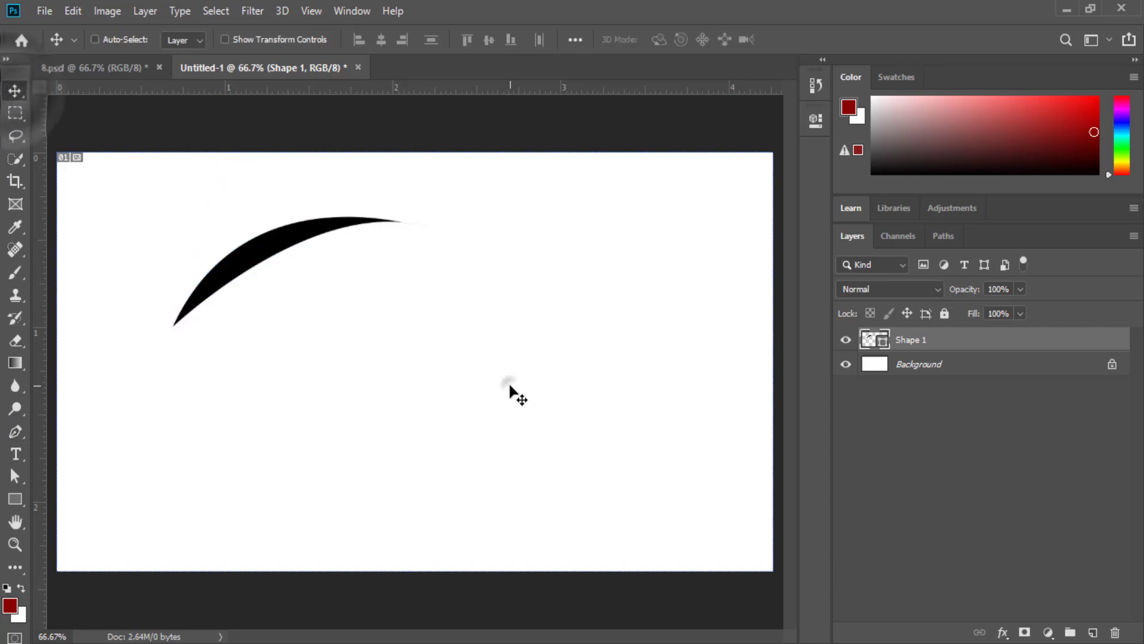
drag(241, 285, 301, 319)
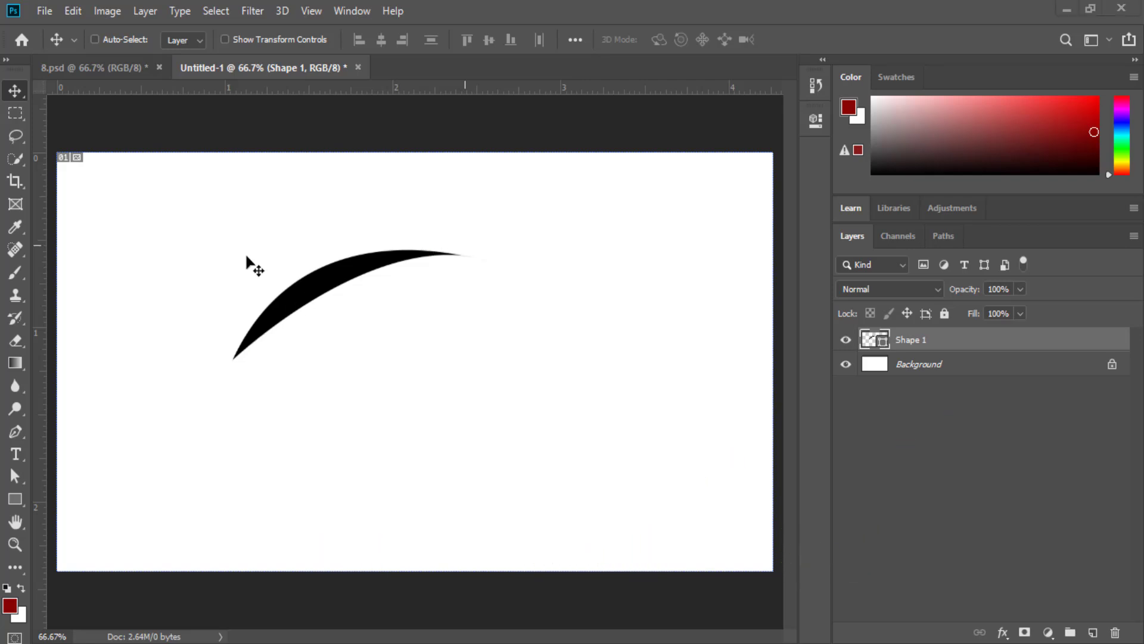
- Create a layer-based slice from the crescent's Shape 1 layer and switch the ruler units to pixels
click(904, 344)
click(147, 13)
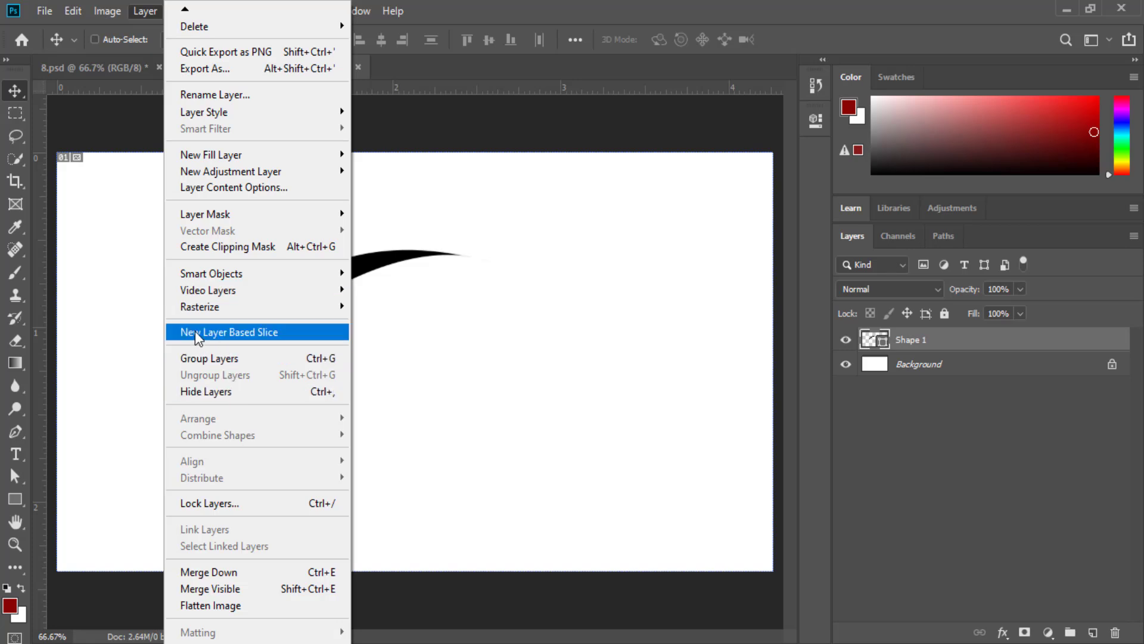
click(277, 331)
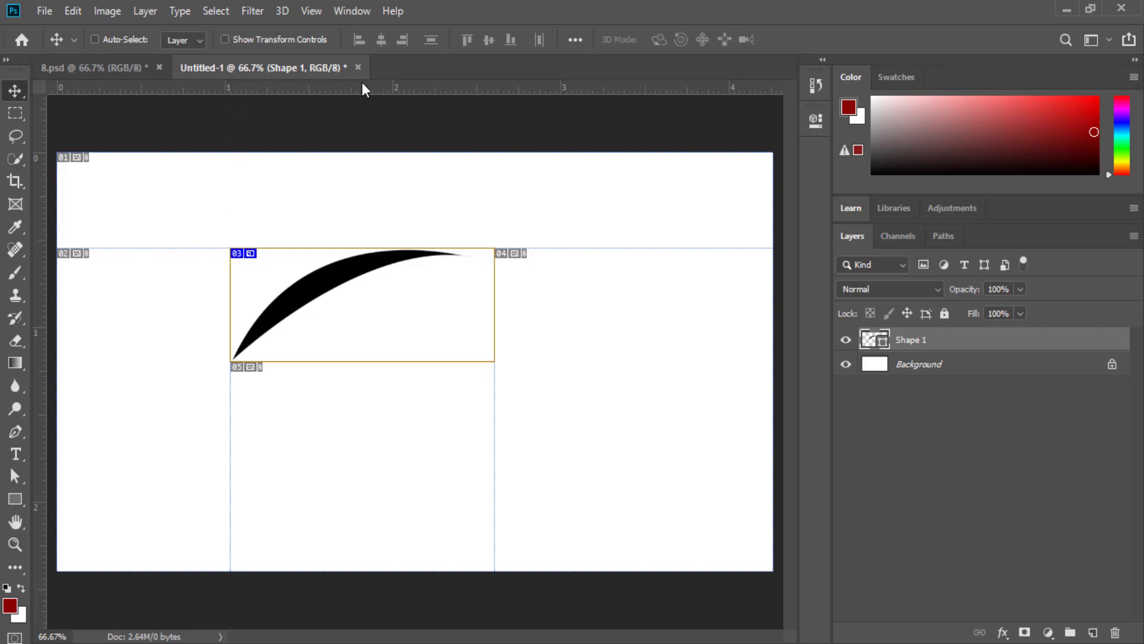
right_click(428, 90)
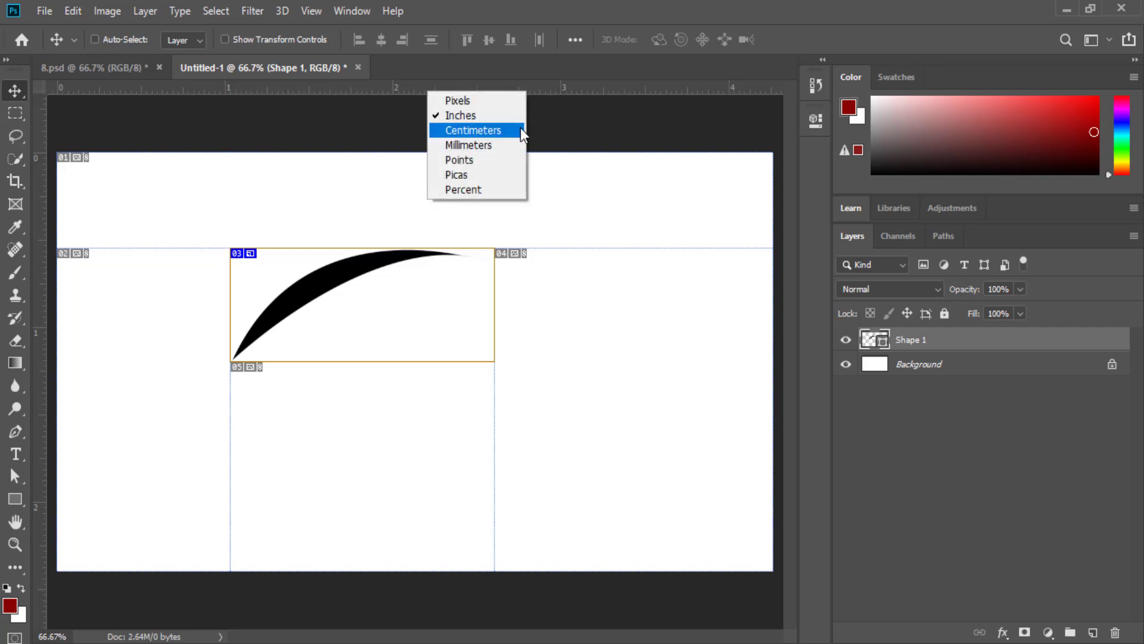
click(478, 102)
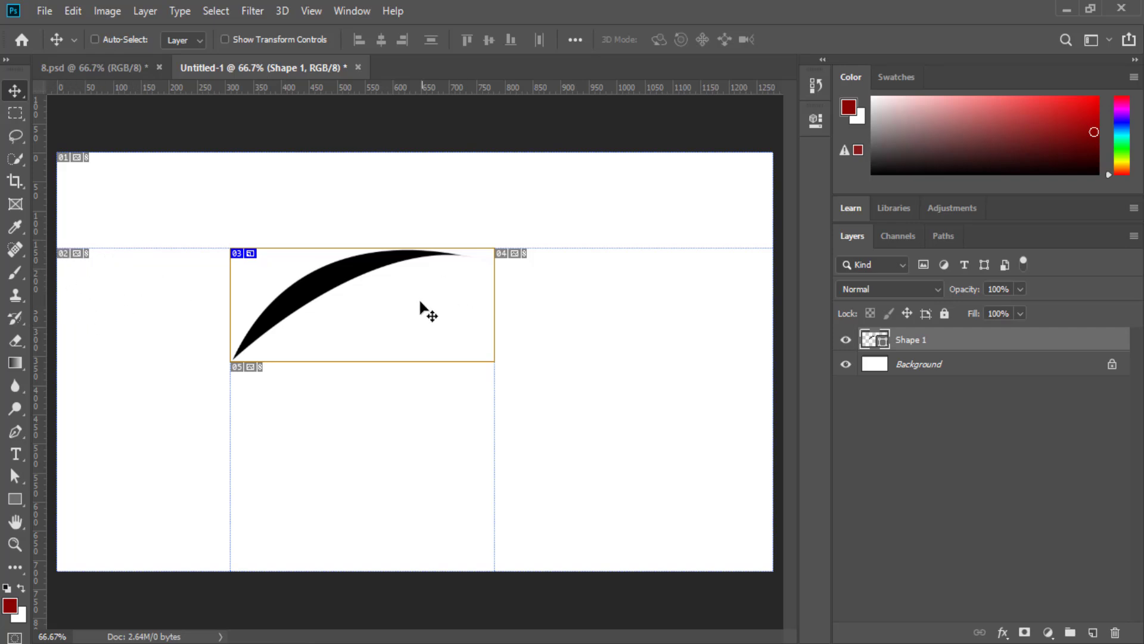
- Move the crescent around the canvas to test its slice, and delete the crescent layer
drag(360, 310, 427, 284)
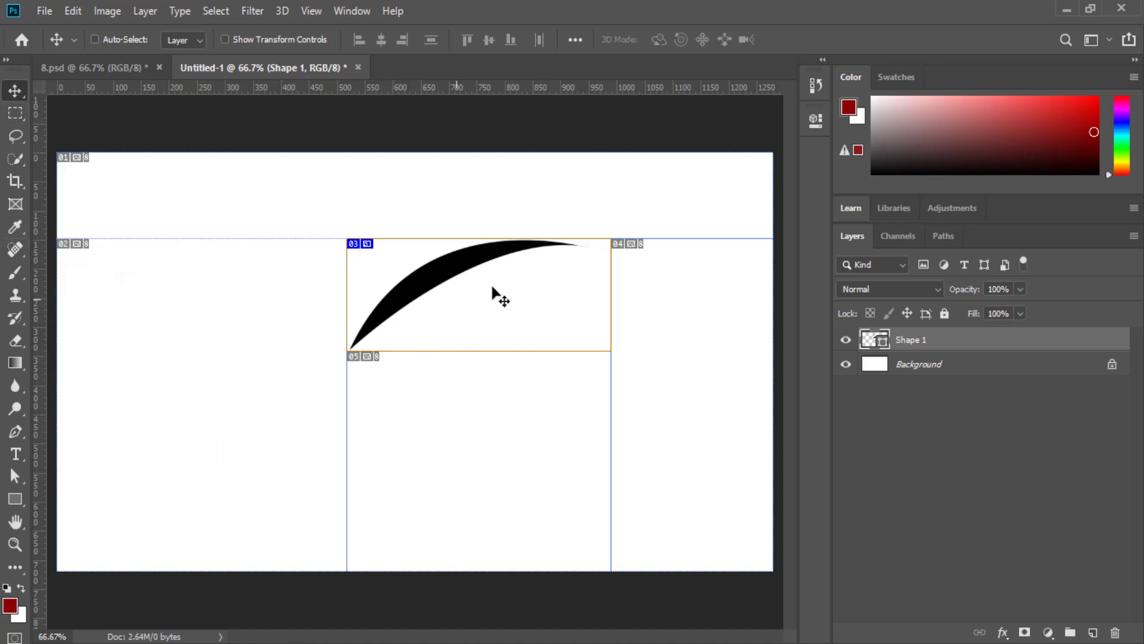
drag(447, 275, 407, 256)
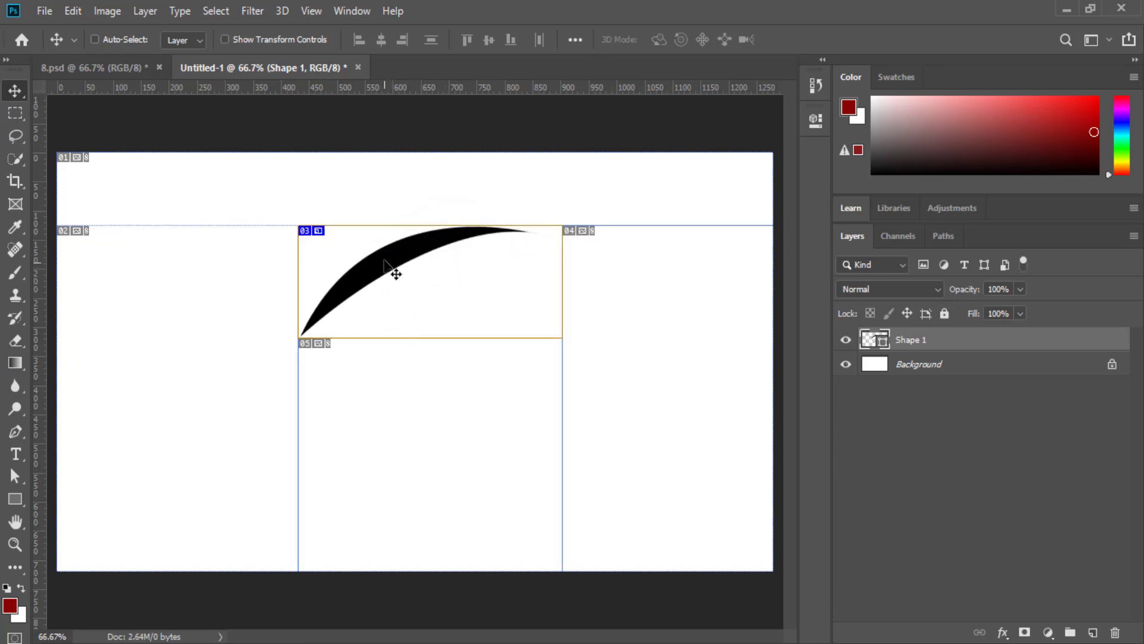
key(Delete)
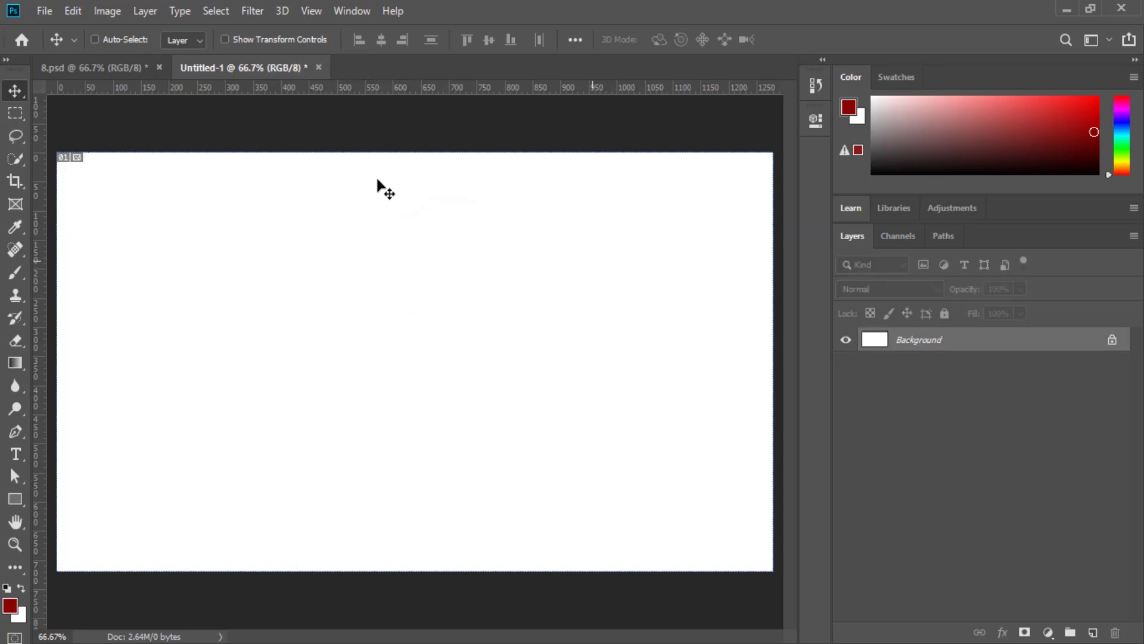
click(149, 10)
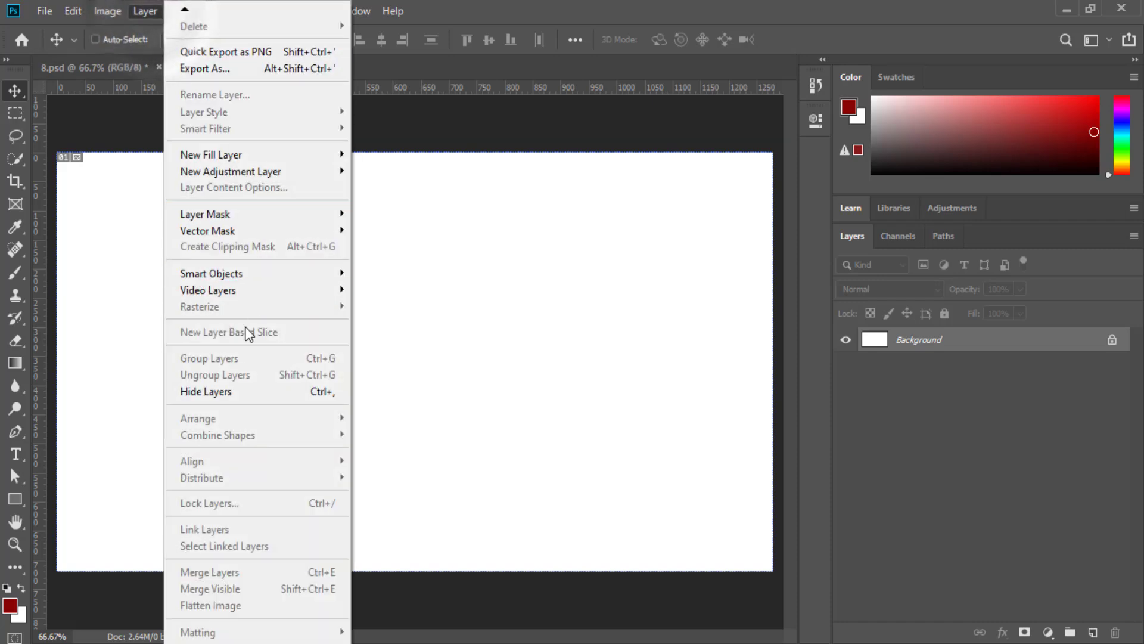
key(Escape)
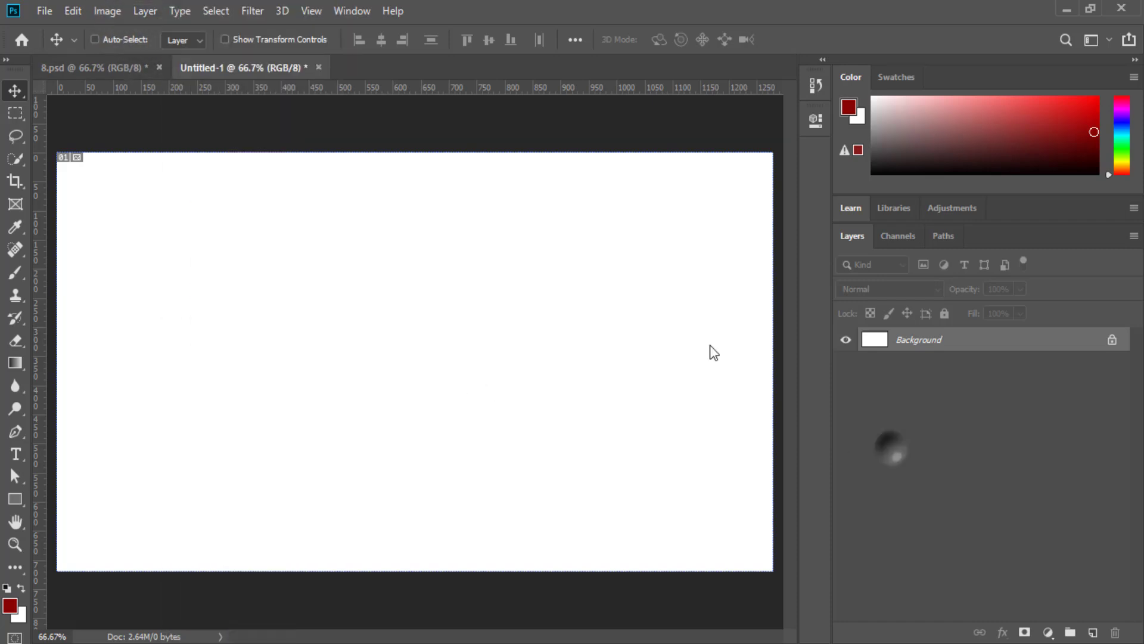
- Draw a black rectangle about 135 × 140 px in the upper-left area and a 10 px rounded rectangle about 154 × 176 px beside it
click(15, 498)
drag(147, 196, 223, 277)
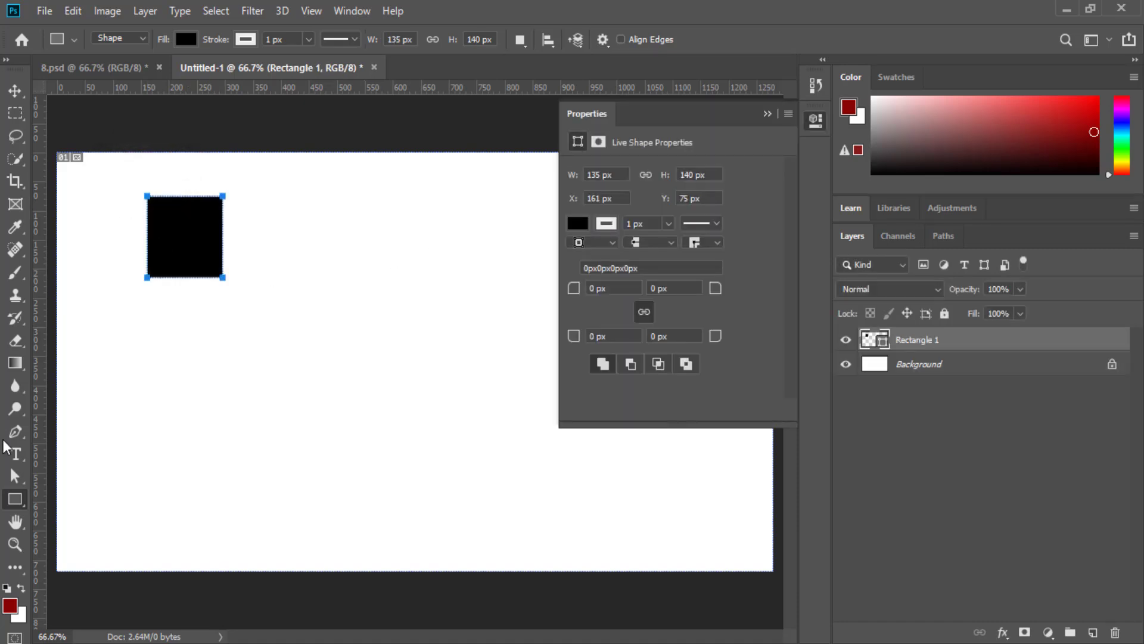
click(18, 504)
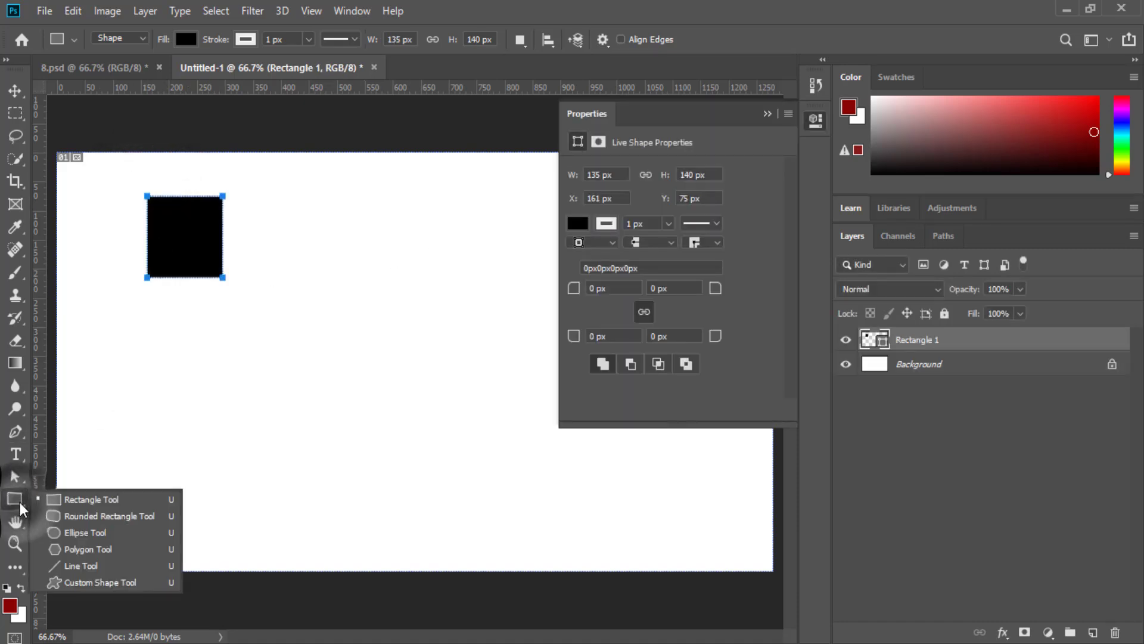
click(93, 516)
drag(310, 247, 396, 349)
- Draw an ellipse about 196 × 200 px below the black rectangle and fill it with red
click(19, 505)
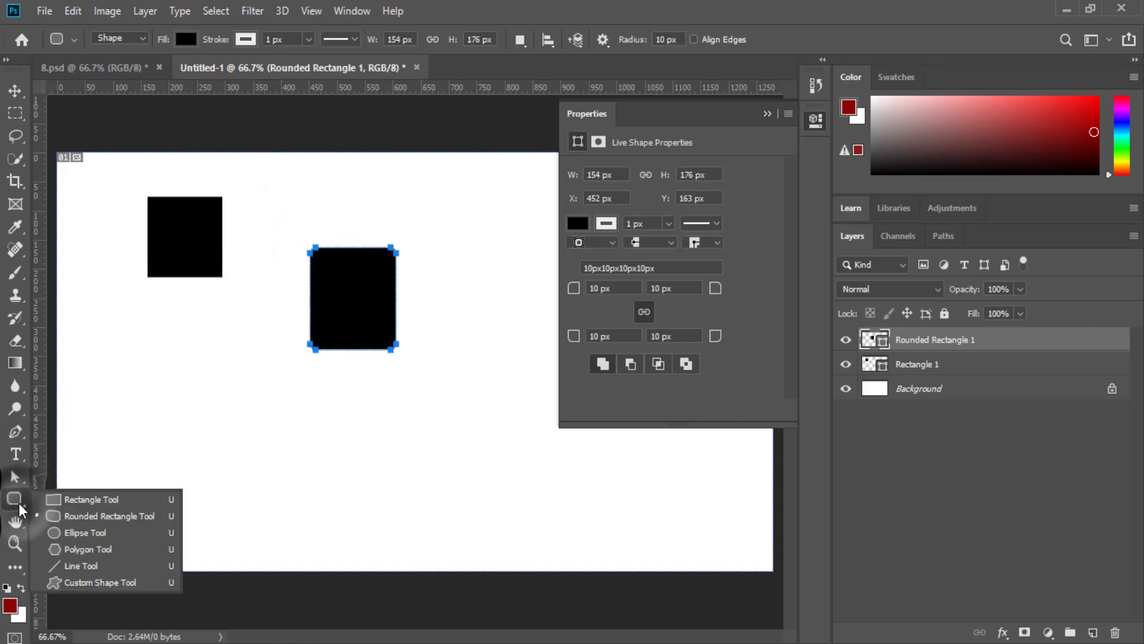
click(69, 532)
drag(127, 355, 237, 472)
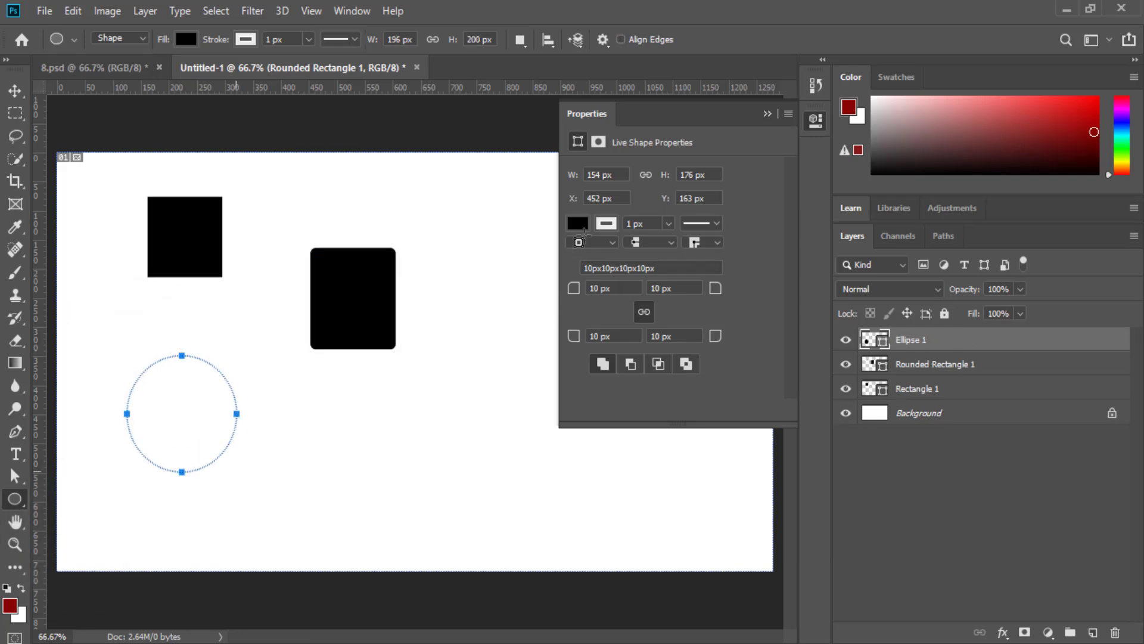
click(576, 251)
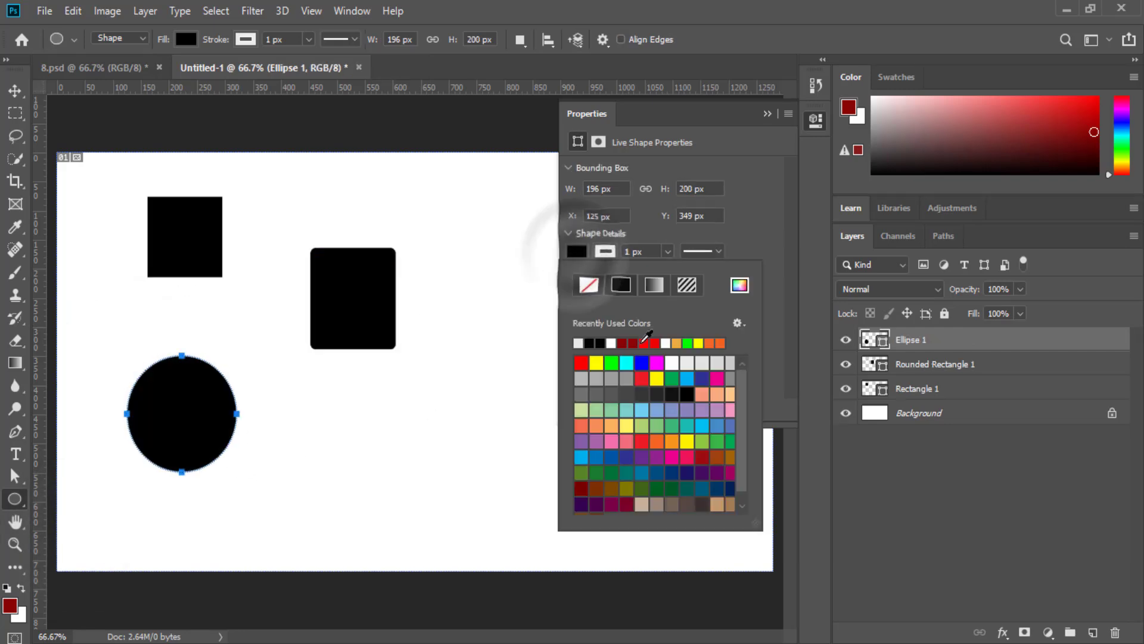
click(642, 378)
- Fill the rounded rectangle with light blue and collapse the shape properties
click(921, 365)
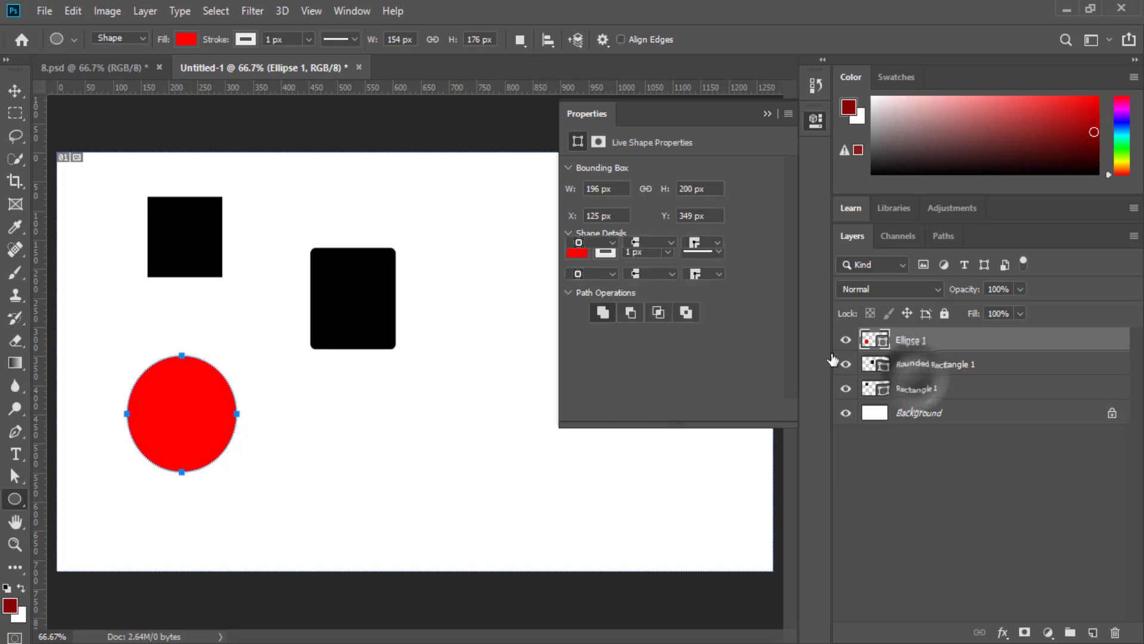
click(921, 365)
click(578, 223)
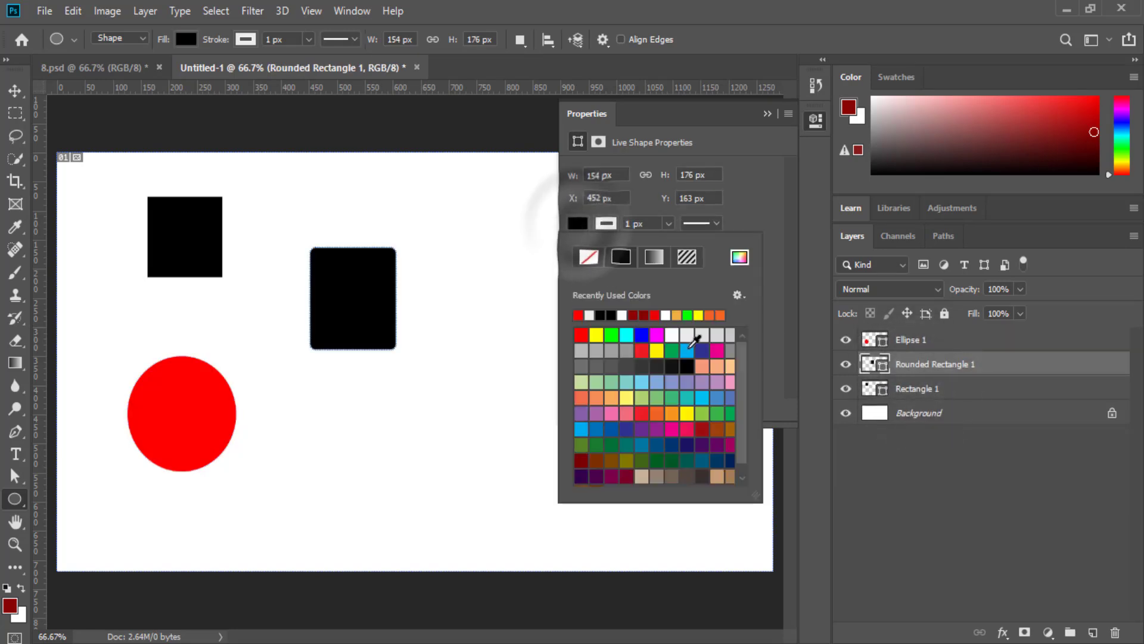
click(687, 350)
click(15, 91)
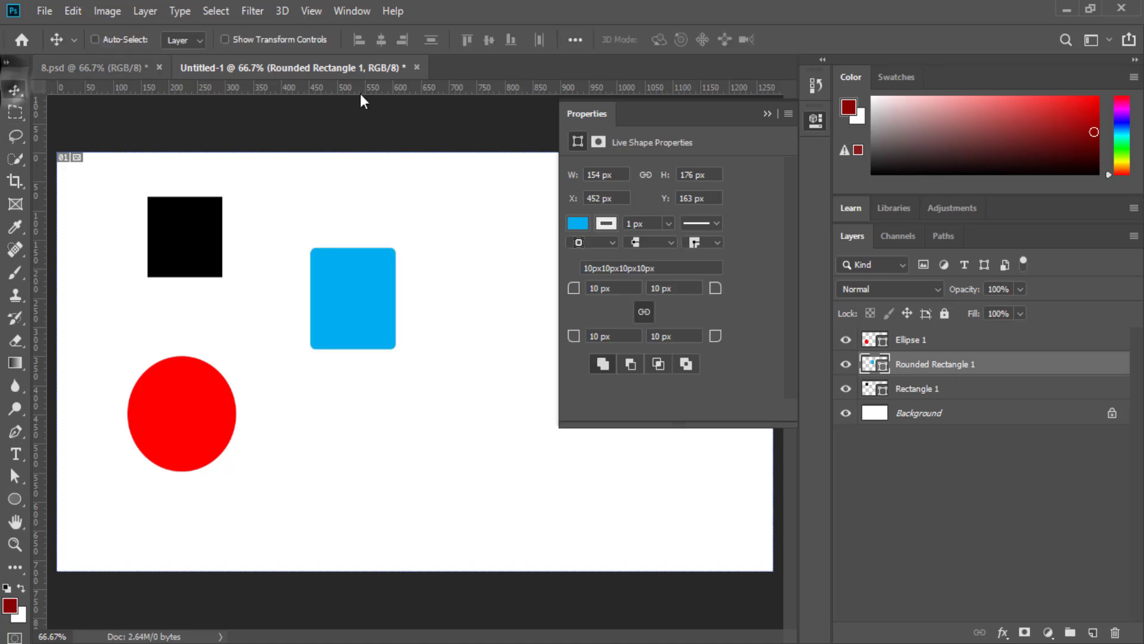
click(767, 114)
- With Auto-Select on, move the red circle to the canvas's right side, the blue shape to the lower middle and the black rectangle slightly down
drag(344, 311, 329, 291)
drag(188, 418, 506, 259)
click(101, 39)
click(182, 413)
drag(356, 303, 302, 262)
drag(511, 313, 622, 301)
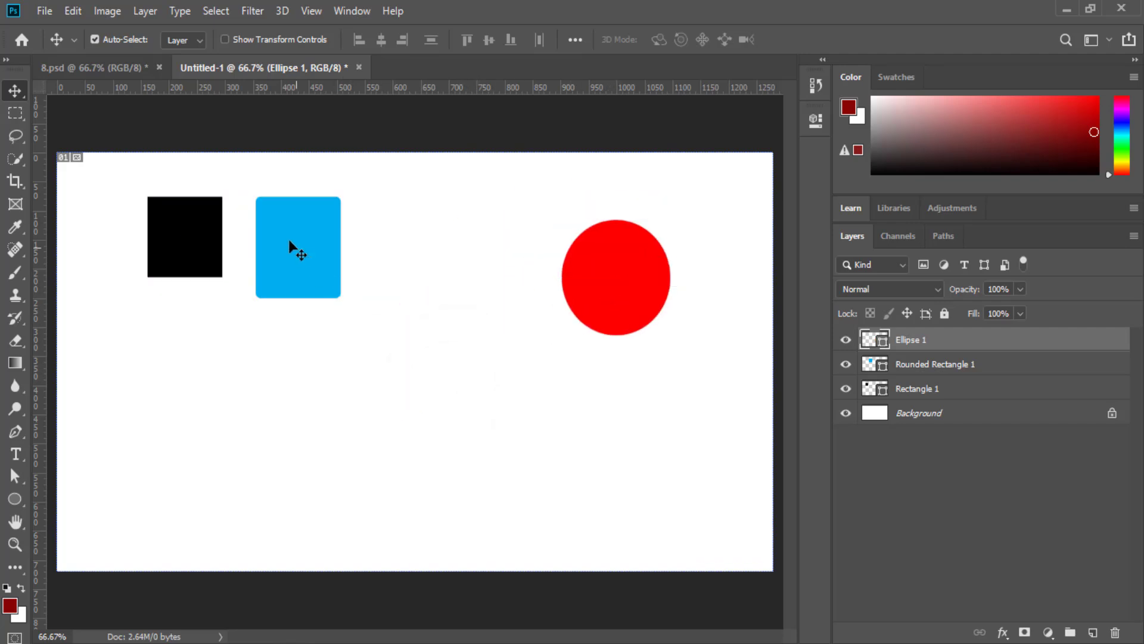
drag(292, 247, 367, 417)
drag(199, 243, 138, 332)
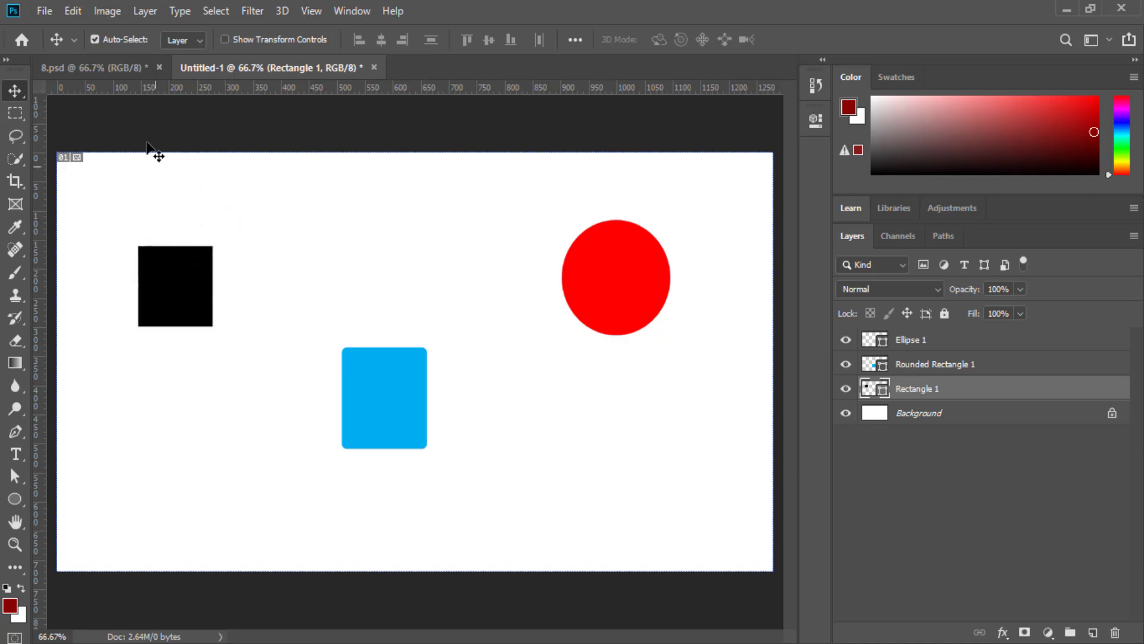
- Turn off Auto-Select, move the black rectangle to the right and place the red circle above the blue rounded rectangle
click(96, 39)
drag(174, 281, 264, 301)
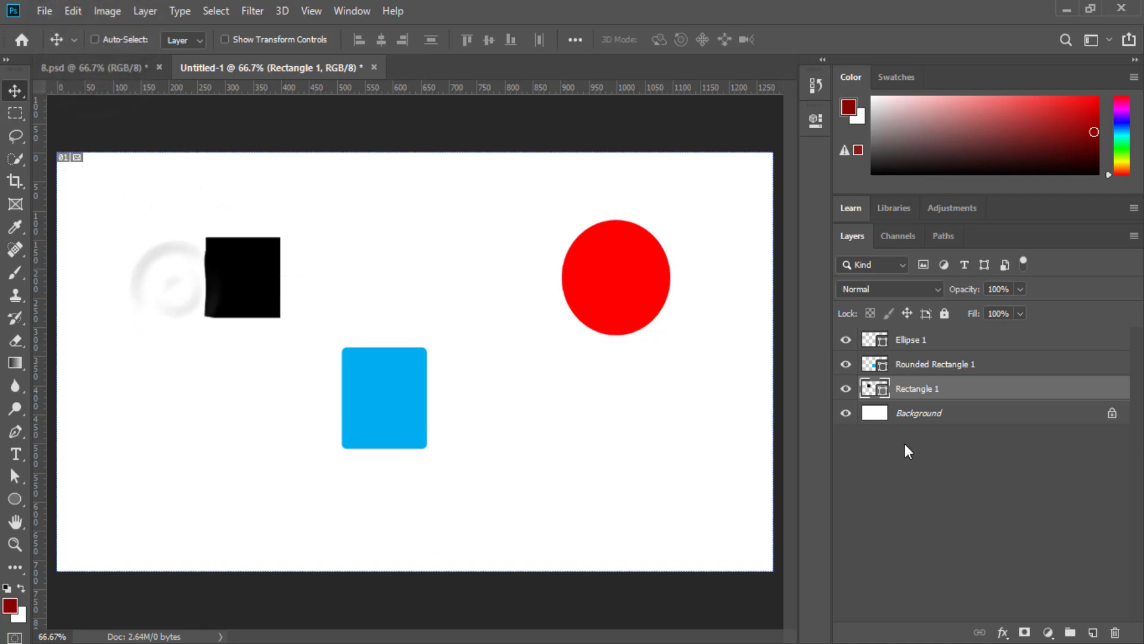
click(906, 342)
drag(648, 290, 410, 237)
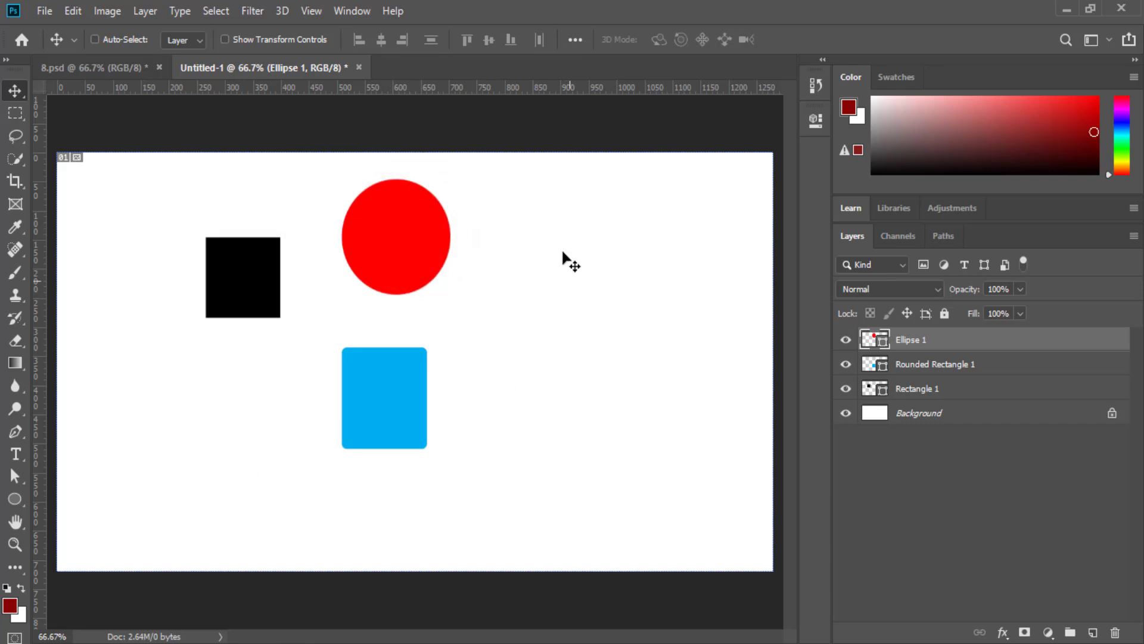
- Select all three shape layers, move them together slightly down and right, and reselect only the Ellipse 1 layer
ctrl+click(922, 374)
ctrl+click(922, 390)
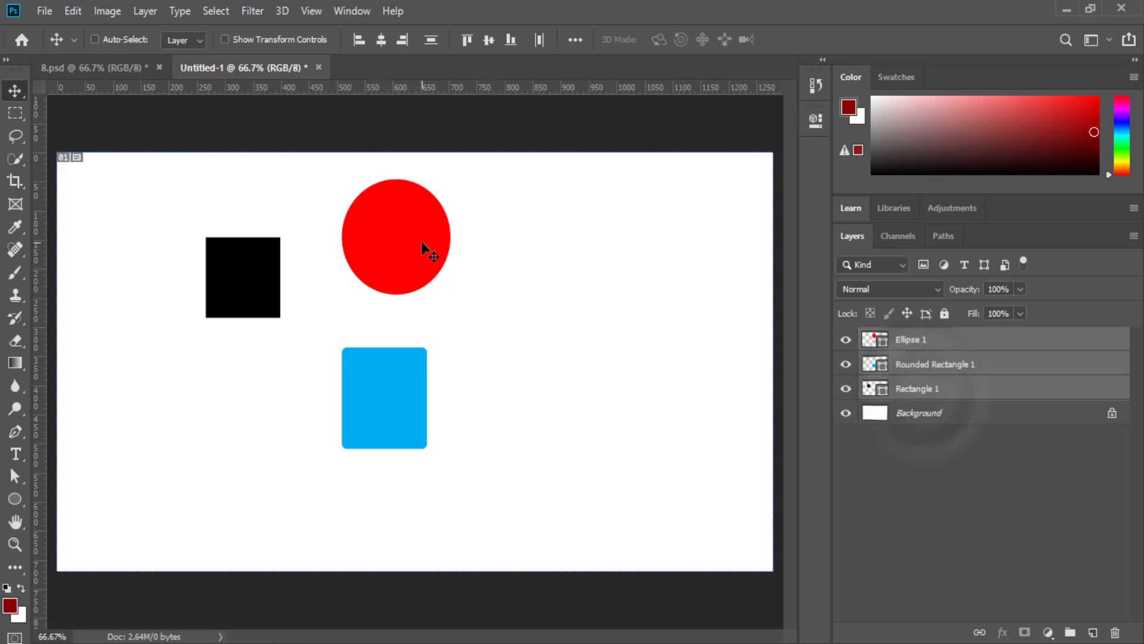
drag(420, 242, 445, 259)
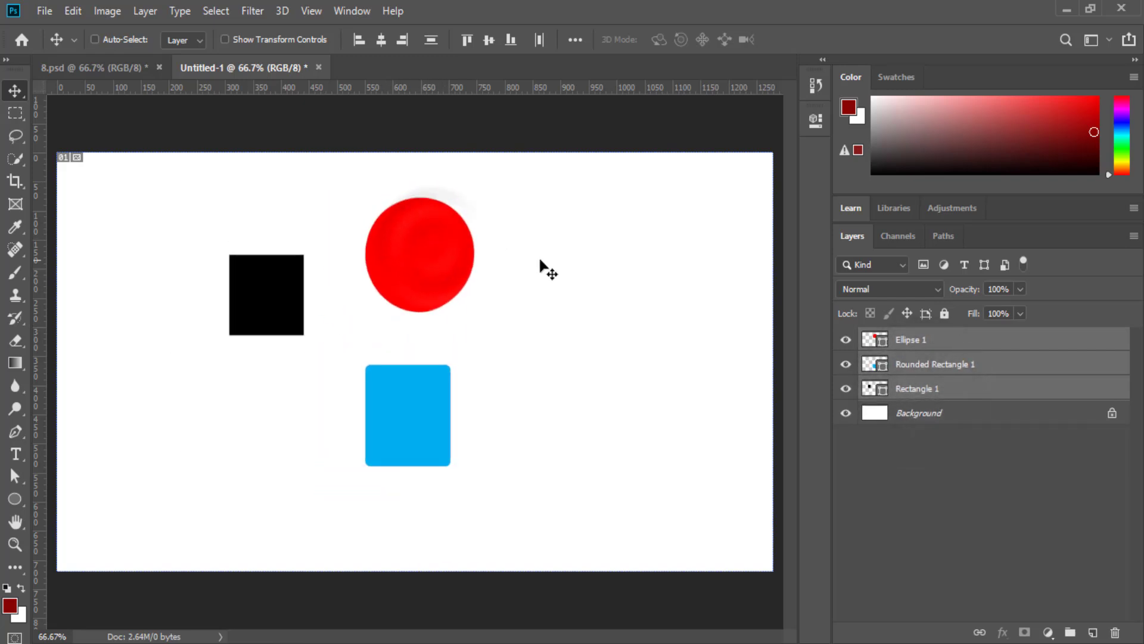
click(928, 340)
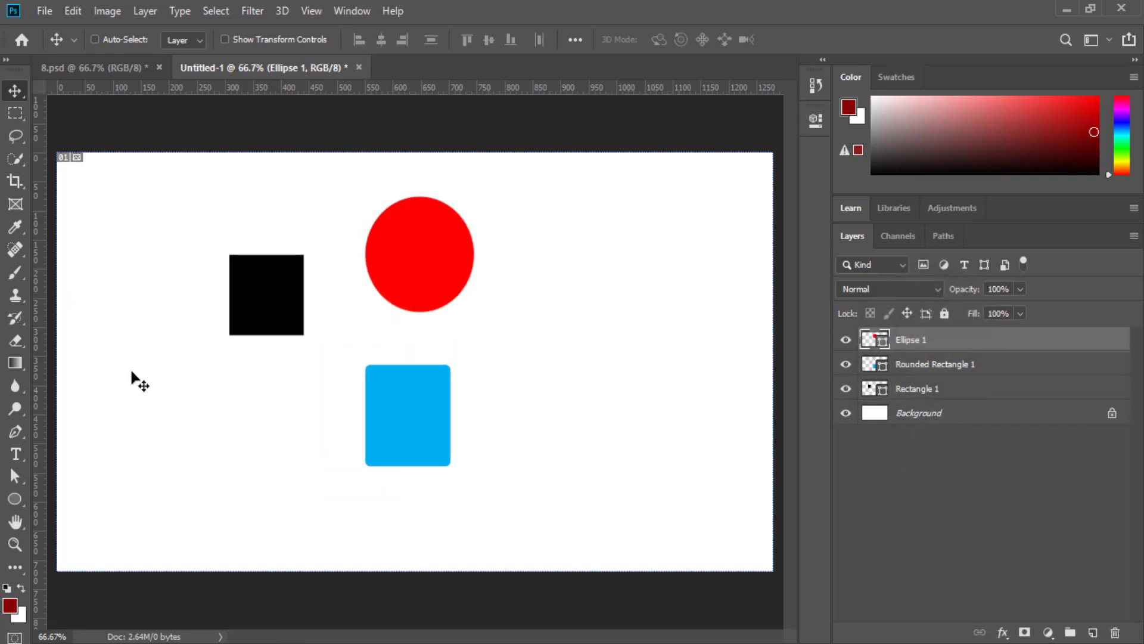
- Switch to the 8.psd document, expand the Front Side group and move the Qr group slightly left on the card
click(82, 70)
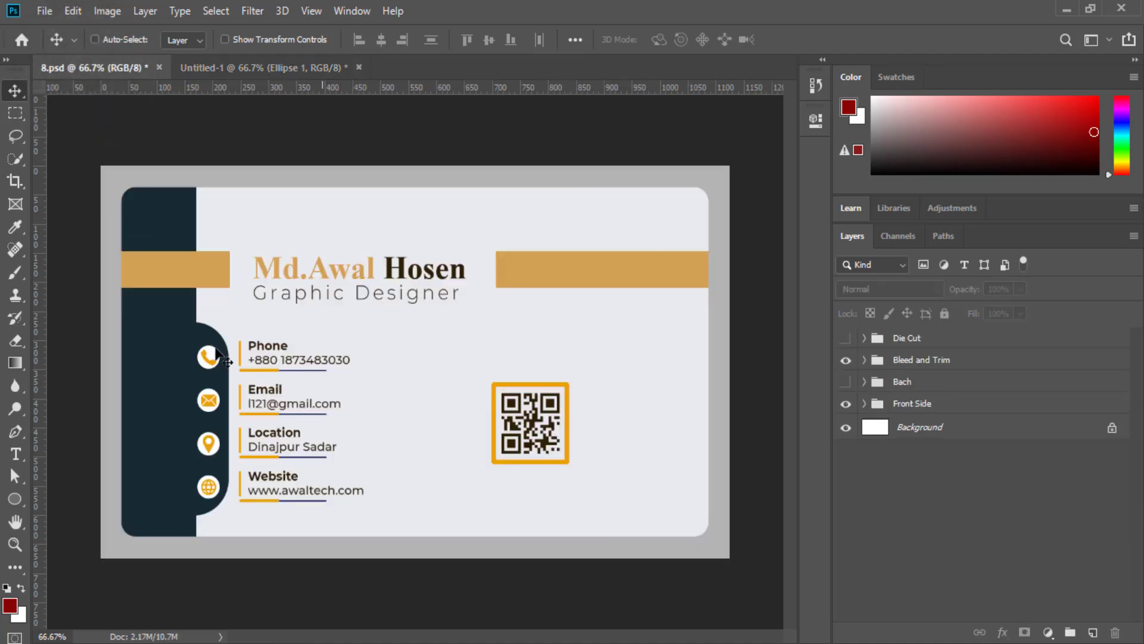
click(864, 403)
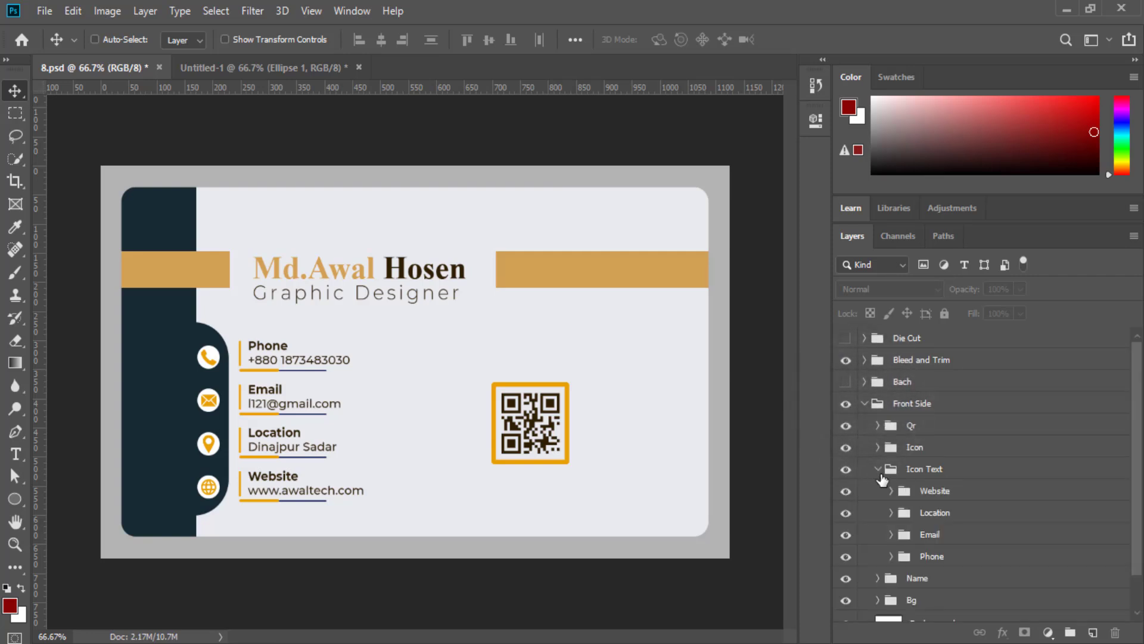
click(878, 469)
click(912, 430)
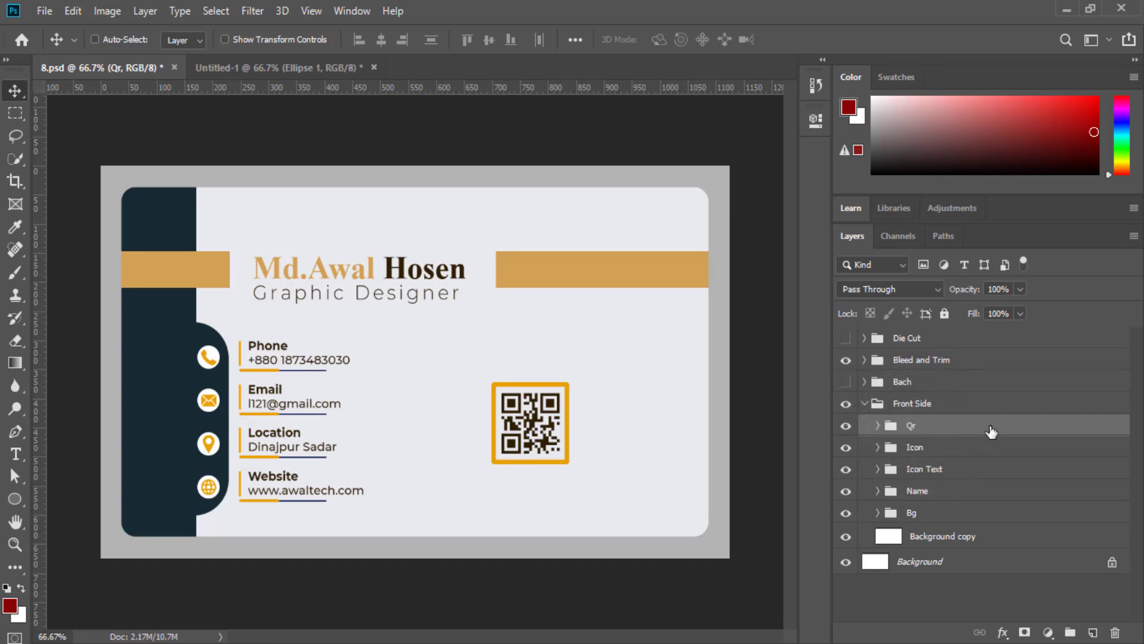
drag(566, 421, 536, 417)
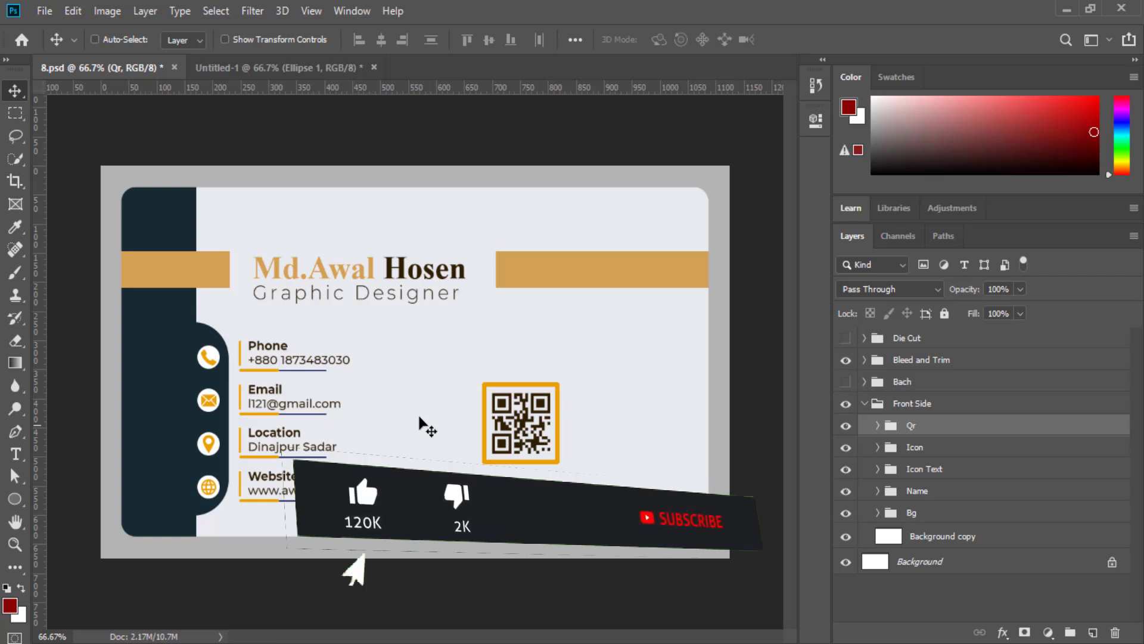
- Check the Qr group's layers, expand the Icon Text group and move its Website group right and slightly down
click(878, 425)
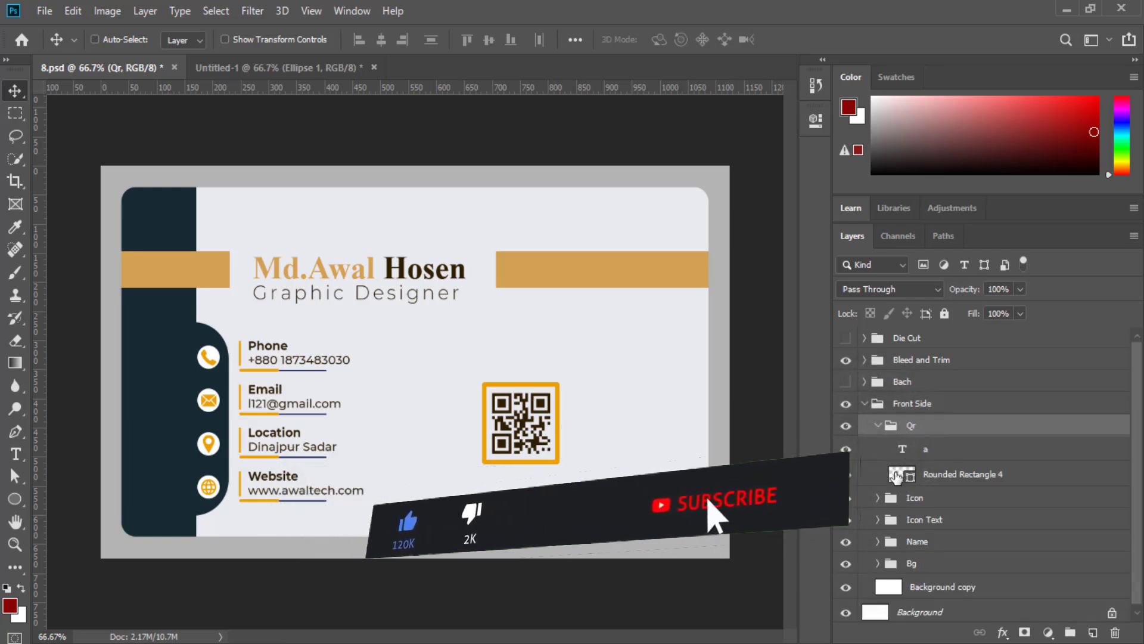
click(878, 424)
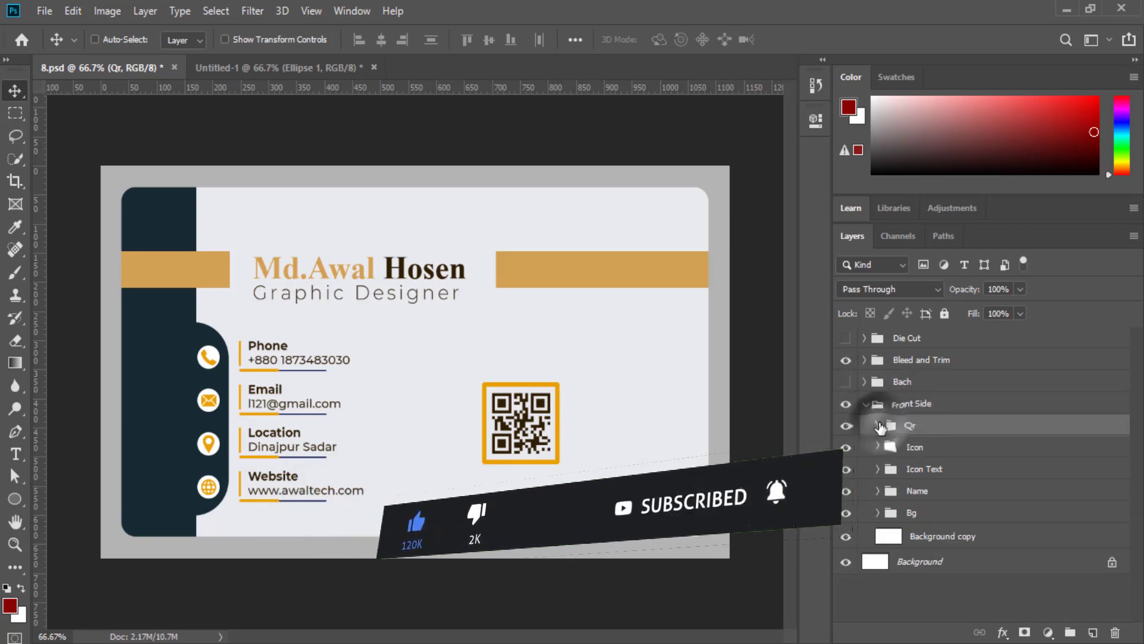
click(877, 469)
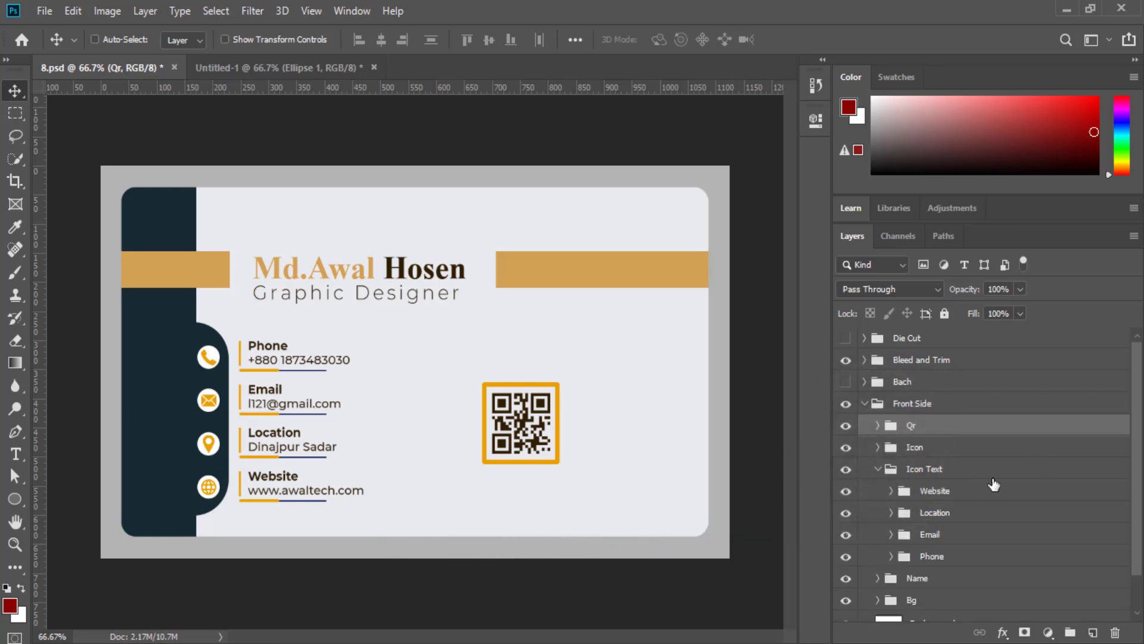
click(924, 469)
click(930, 490)
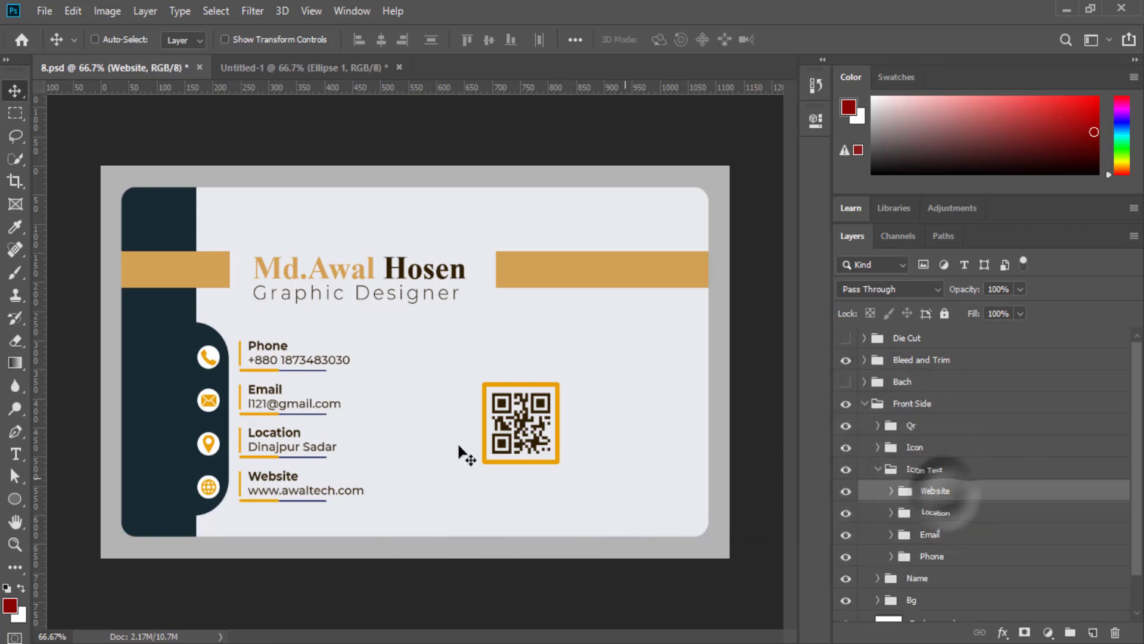
drag(215, 490, 247, 499)
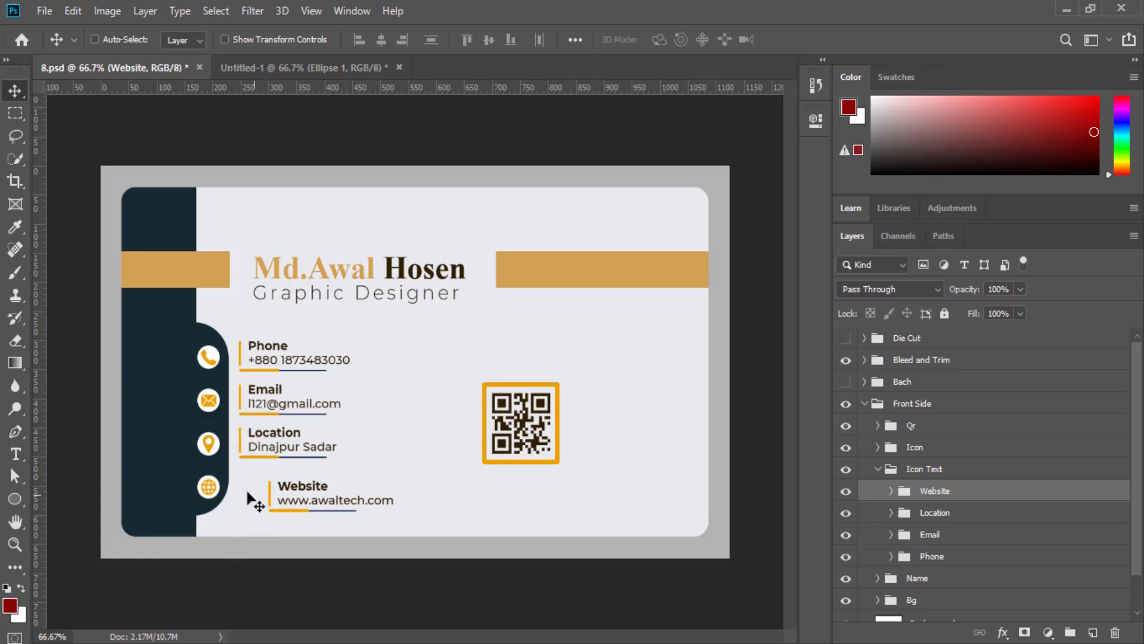
- Switch to the Untitled-1 document, place the Ellipse 1 layer in its own group and check the group's contents
click(269, 69)
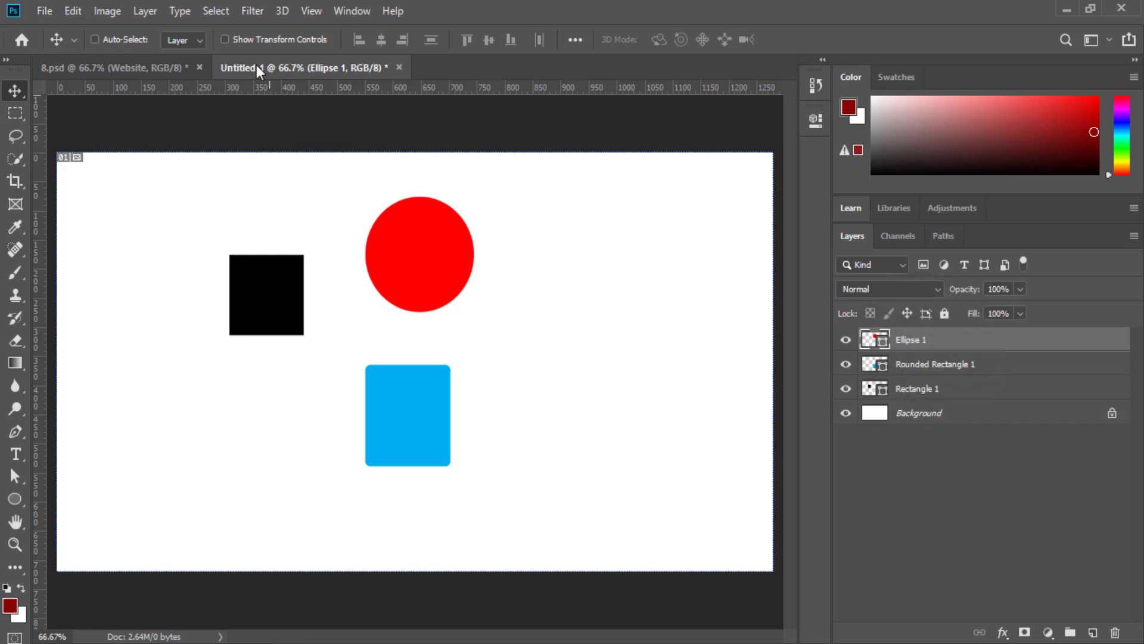
click(143, 11)
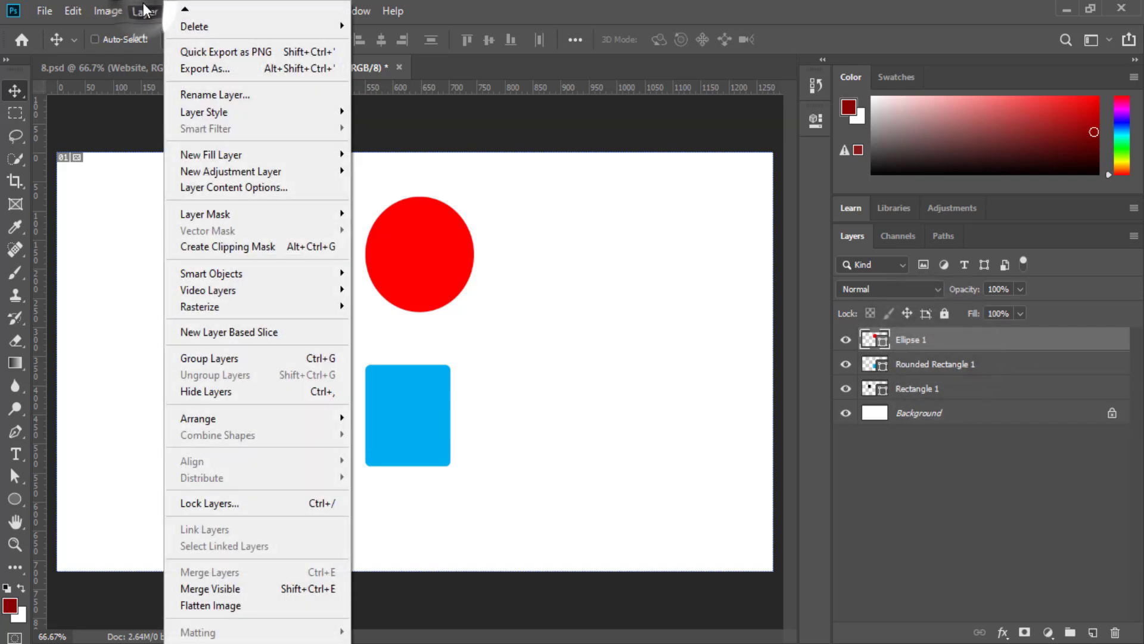
click(267, 358)
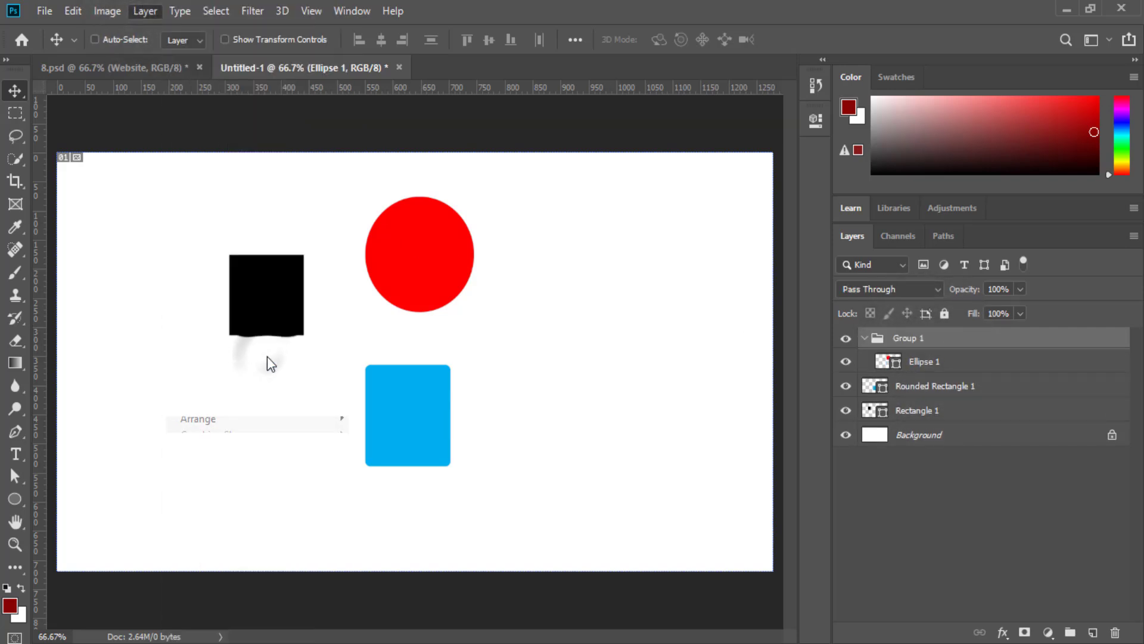
click(864, 338)
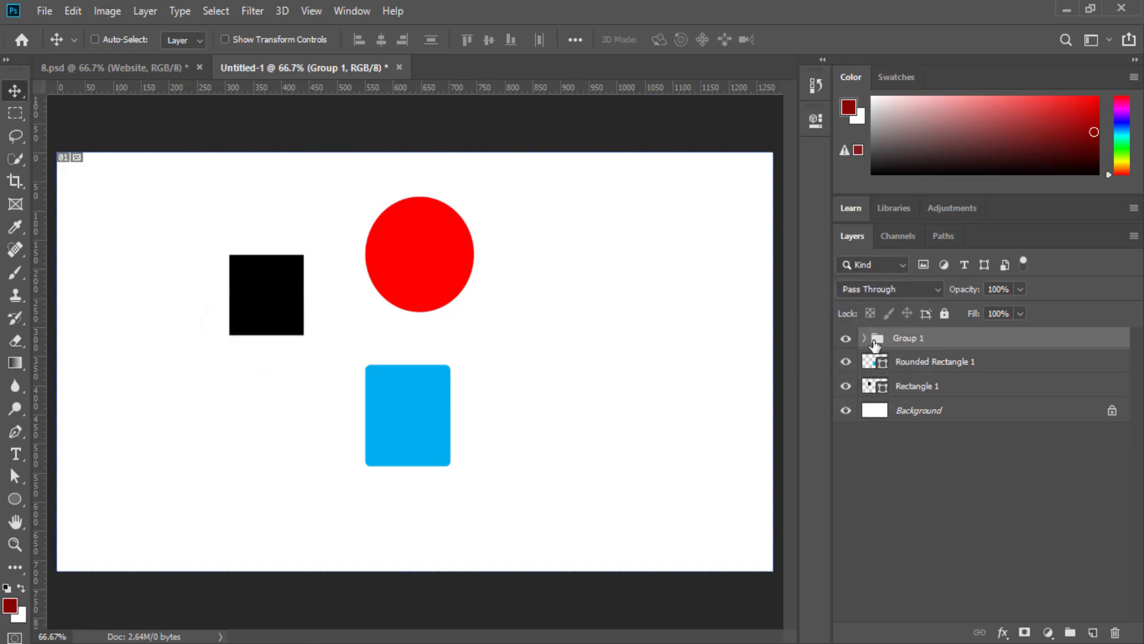
click(865, 338)
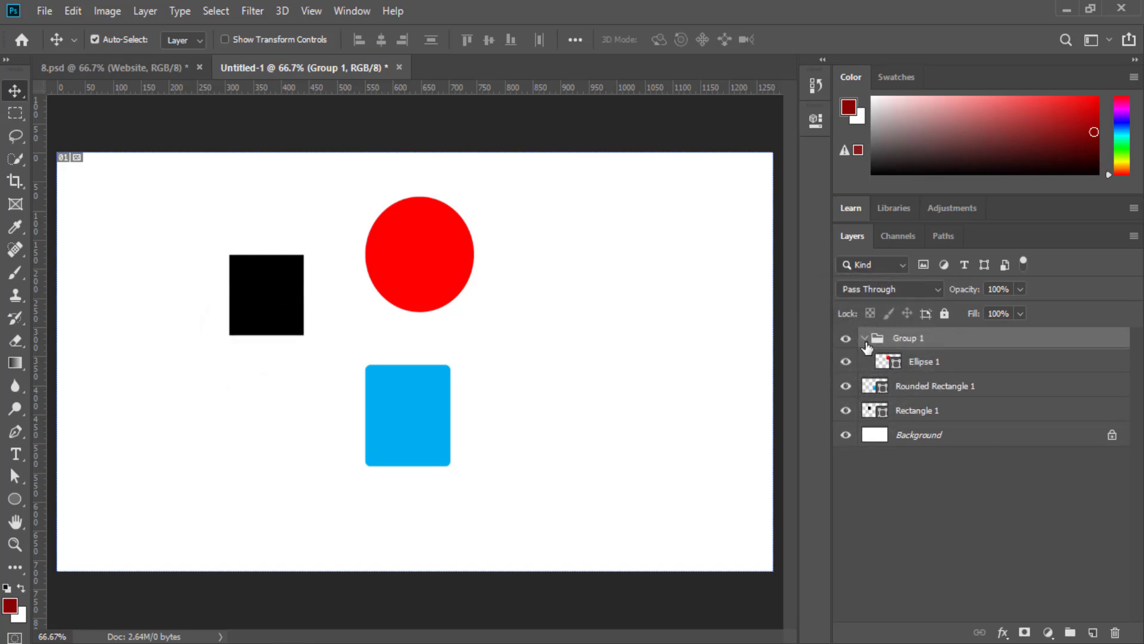
- Ungroup Ellipse 1 and combine the Ellipse 1, Rounded Rectangle 1 and Rectangle 1 layers into one group
key(ctrl+shift+g)
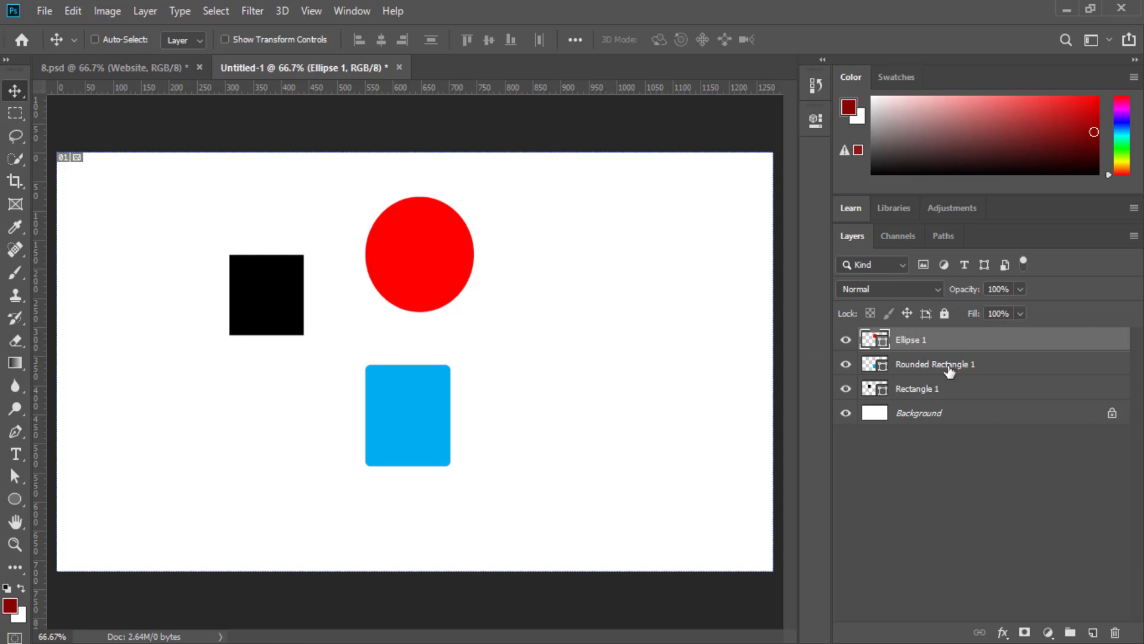
ctrl+click(921, 390)
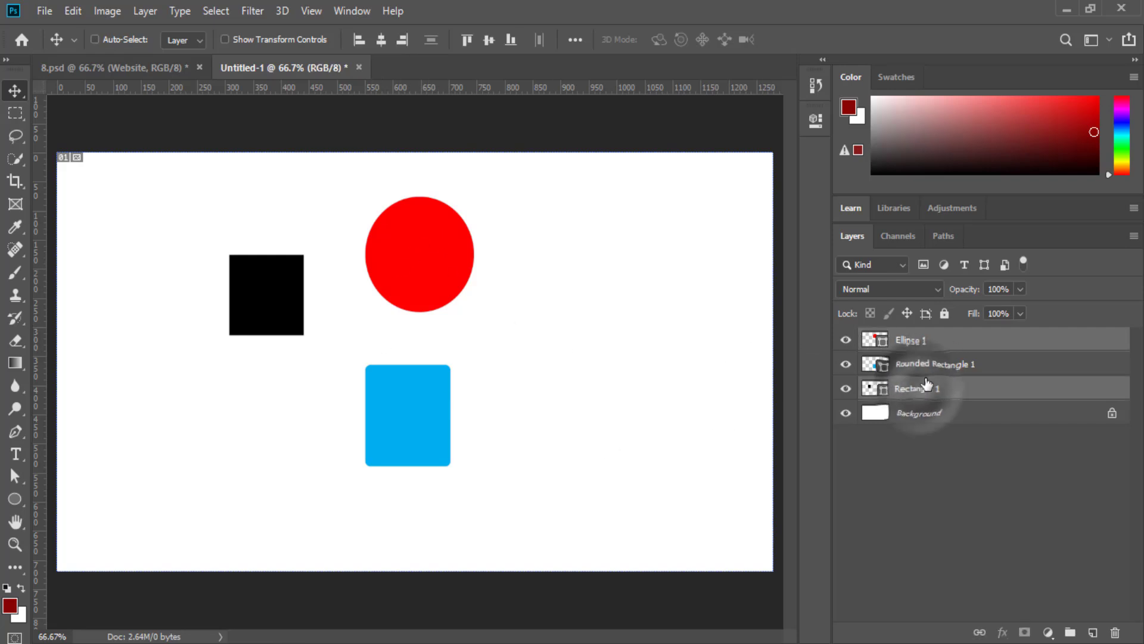
ctrl+click(927, 369)
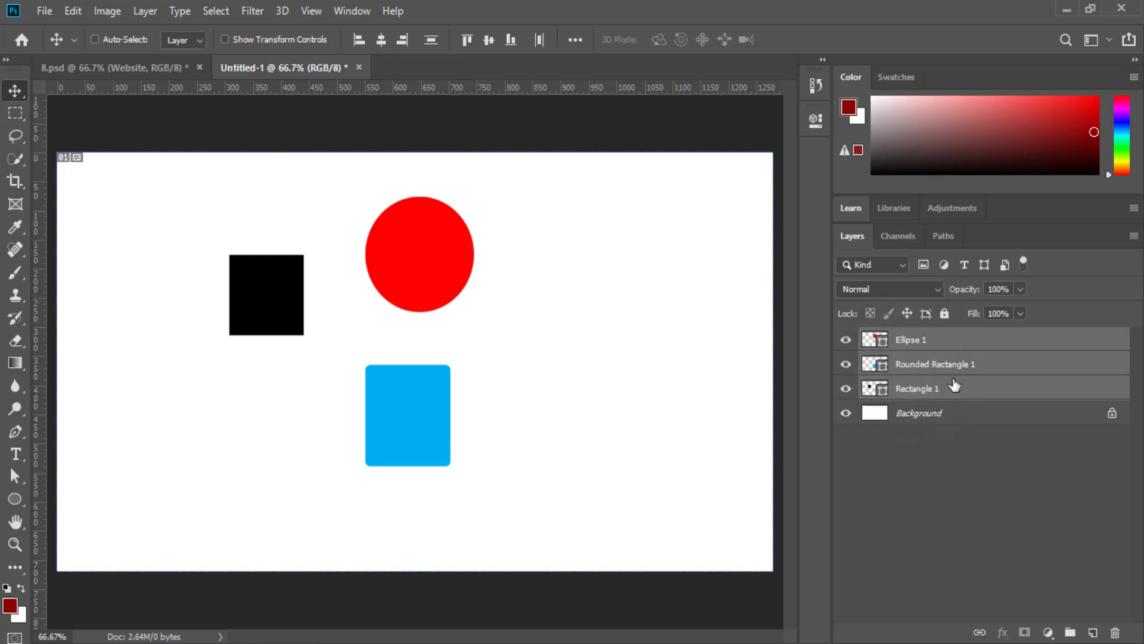
click(144, 11)
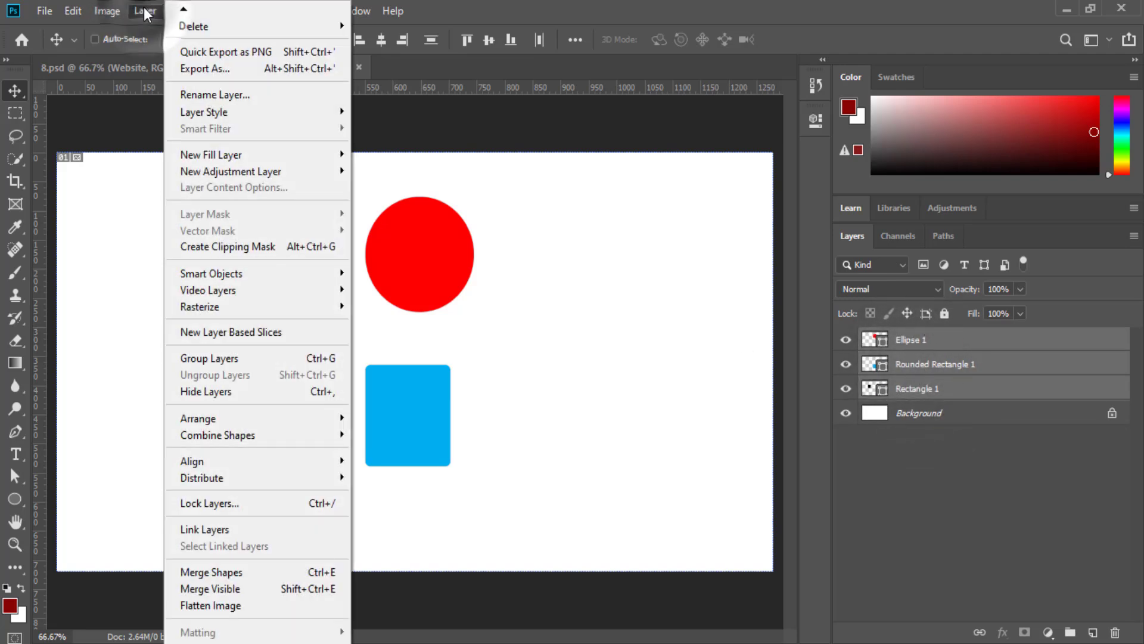
click(261, 358)
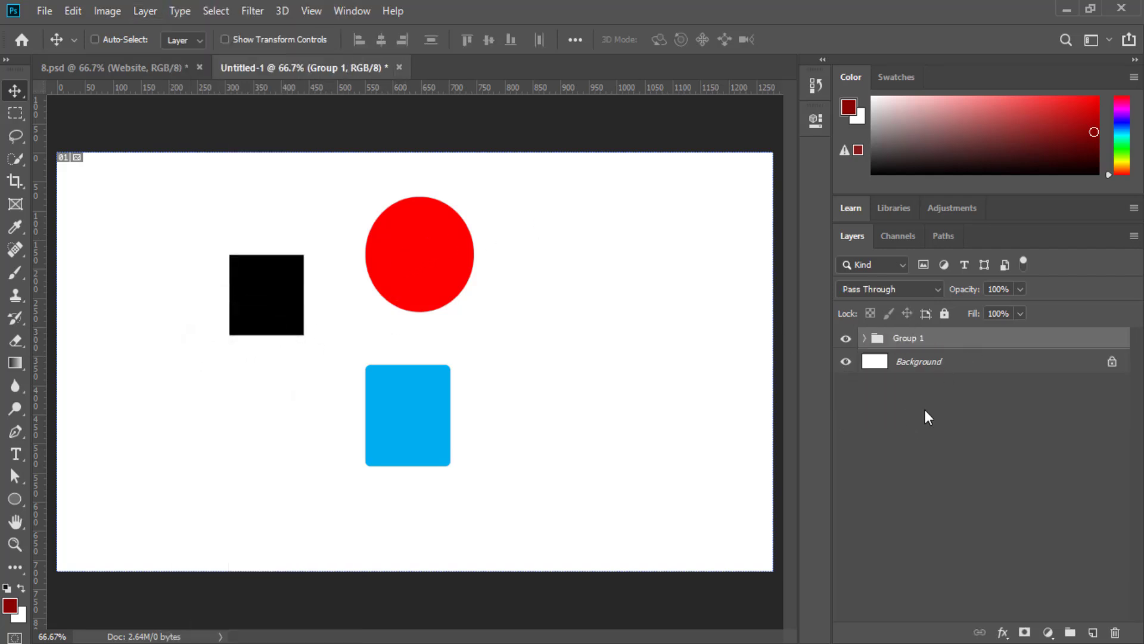
- Move the group of three shapes around the canvas and leave it near the upper right corner
drag(502, 255, 444, 286)
mouse_move(196, 340)
mouse_down()
mouse_move(110, 322)
mouse_move(187, 339)
mouse_up()
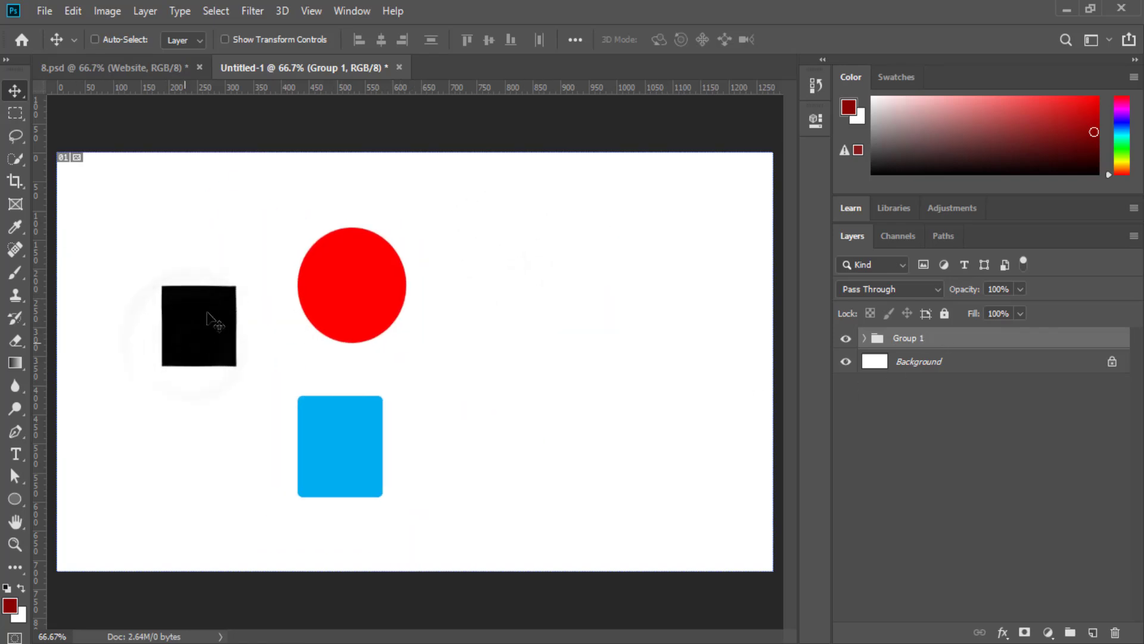
drag(356, 305, 690, 245)
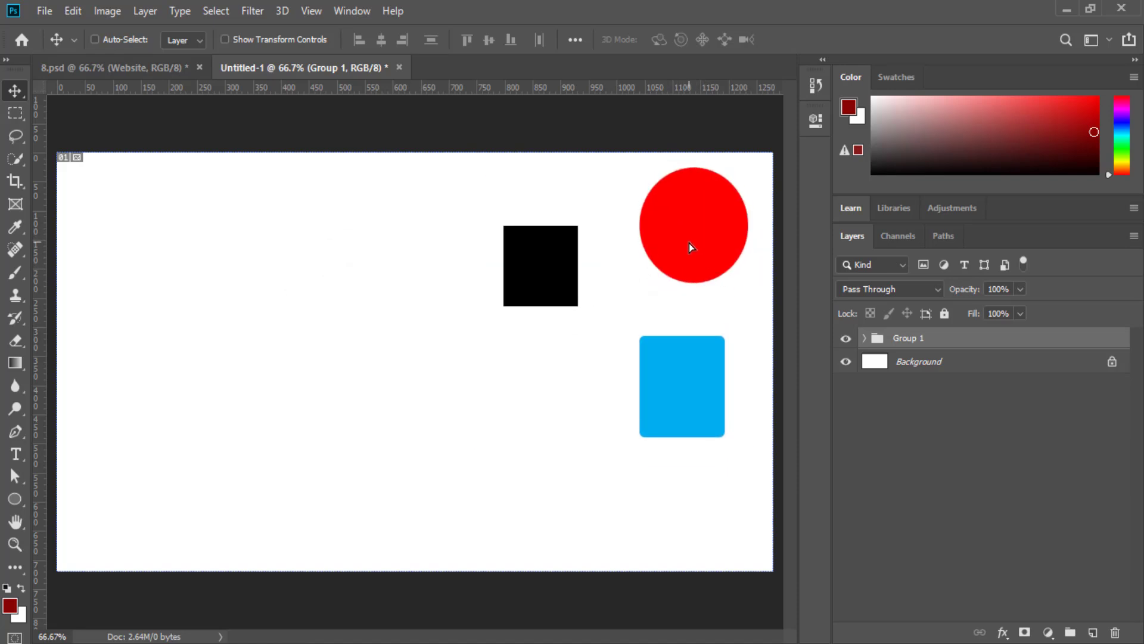
- Expand Group 1, recolor the Rounded Rectangle 1 shape to dark green, and collapse the group
click(865, 338)
click(894, 386)
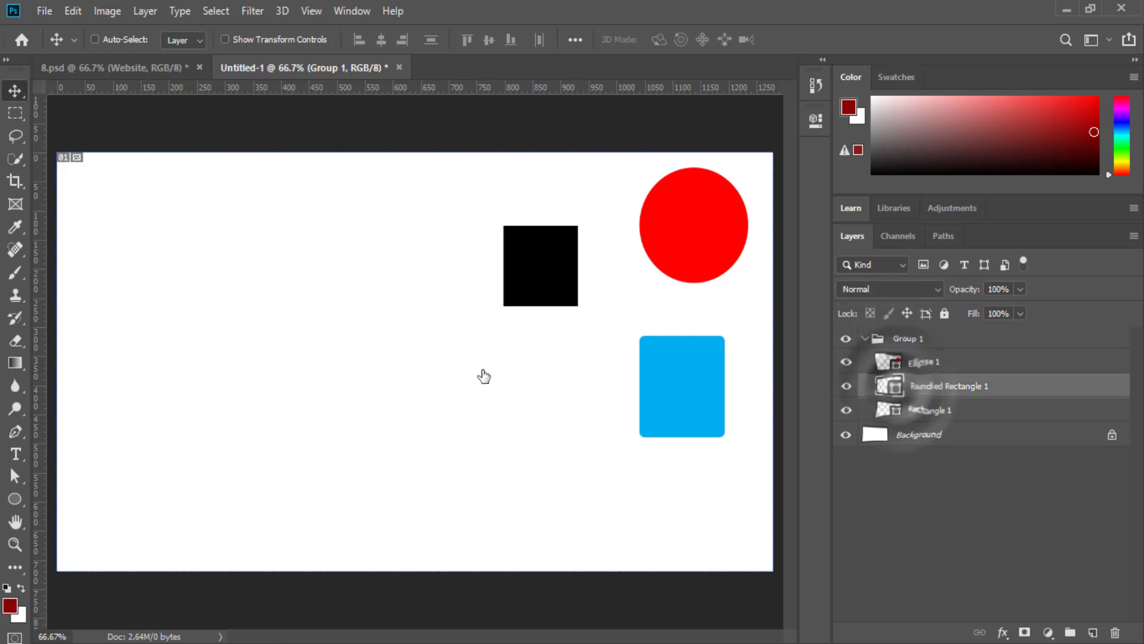
double_click(889, 386)
click(931, 459)
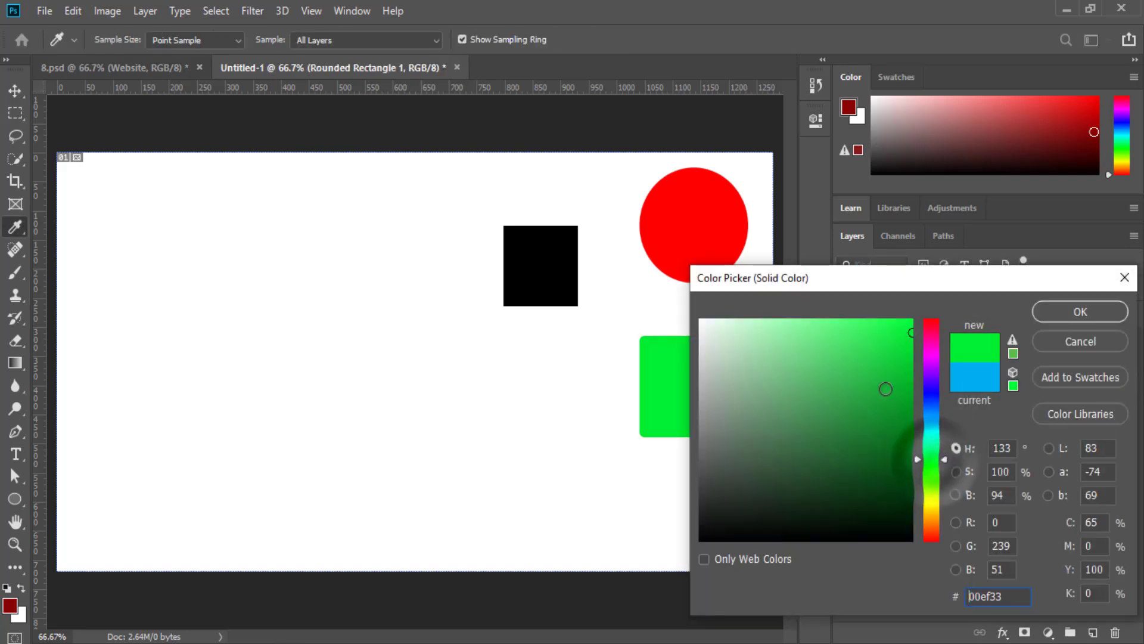
drag(868, 383, 789, 491)
click(1074, 312)
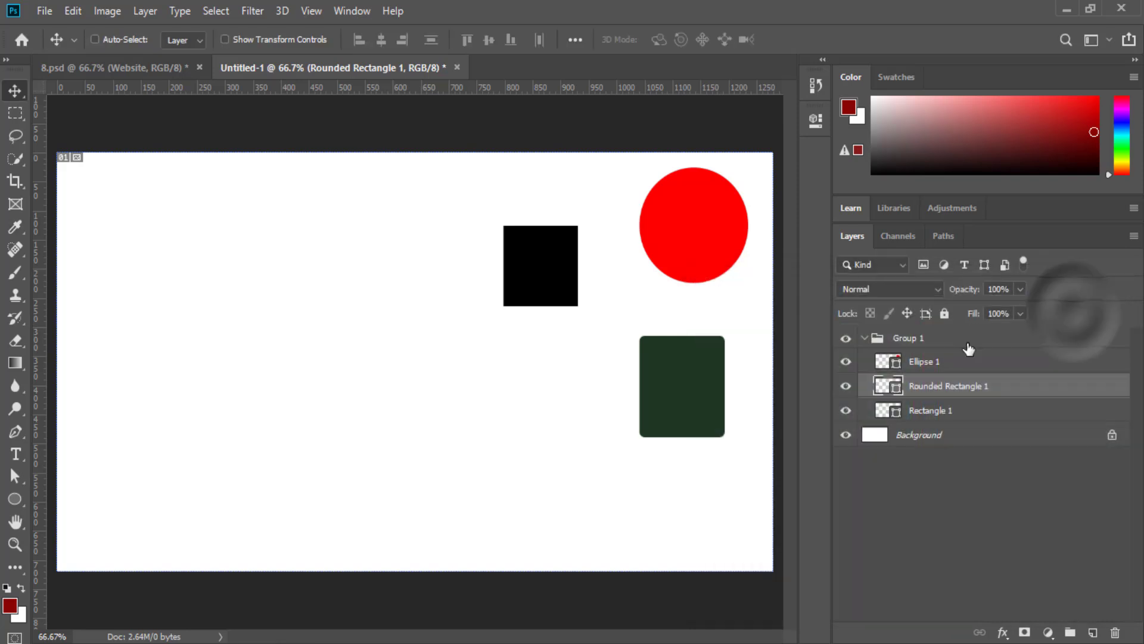
click(865, 338)
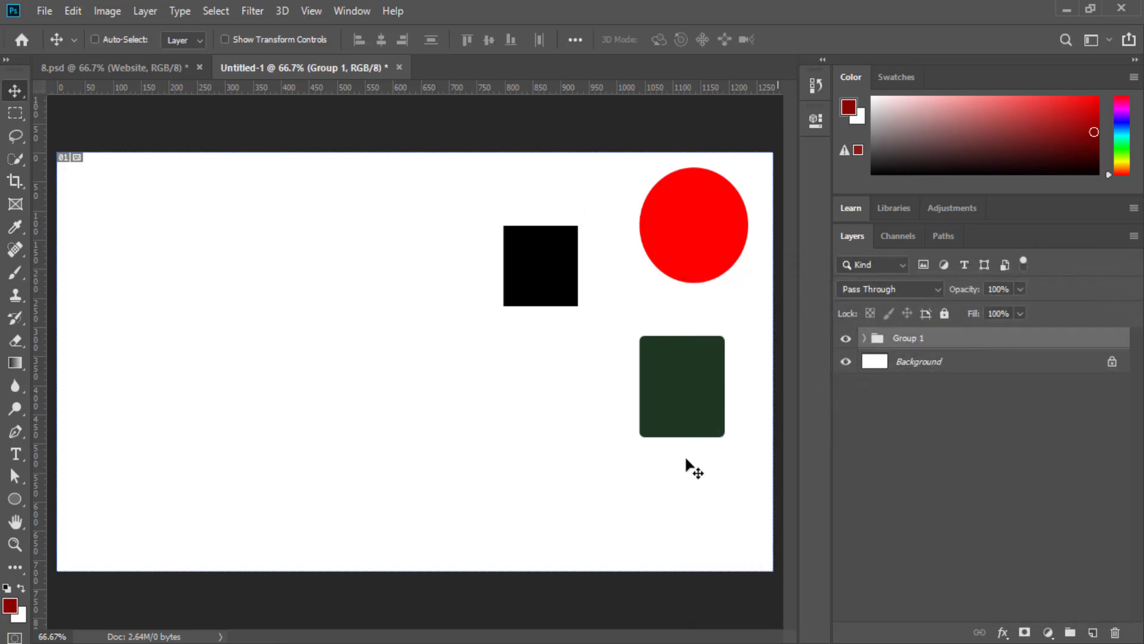
- Ungroup Group 1 into its three separate shape layers
click(145, 12)
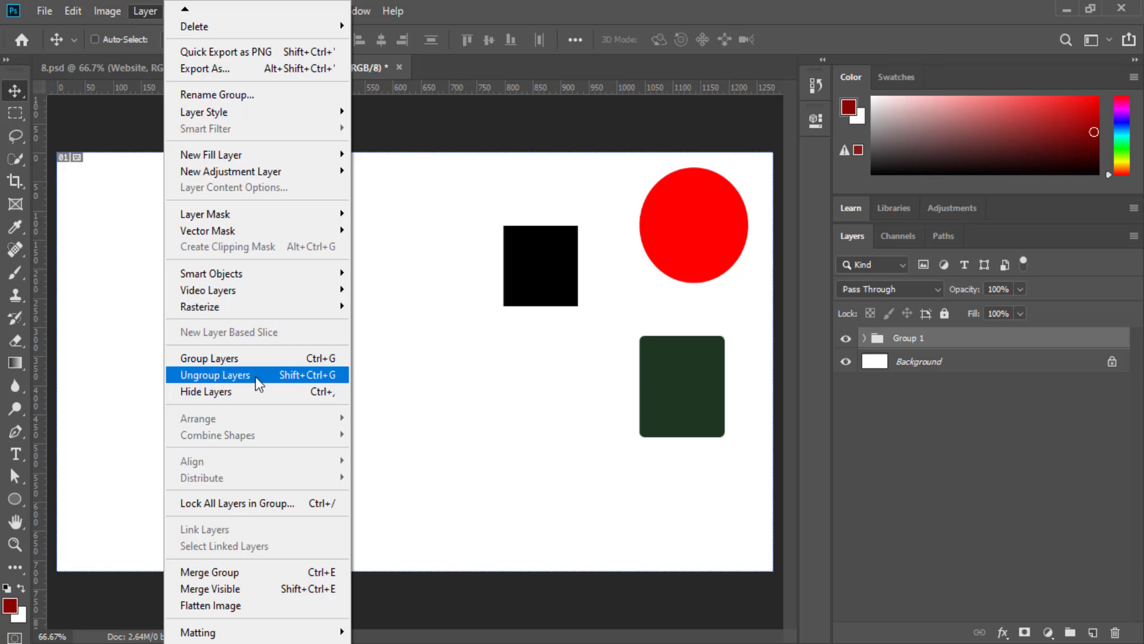
click(892, 337)
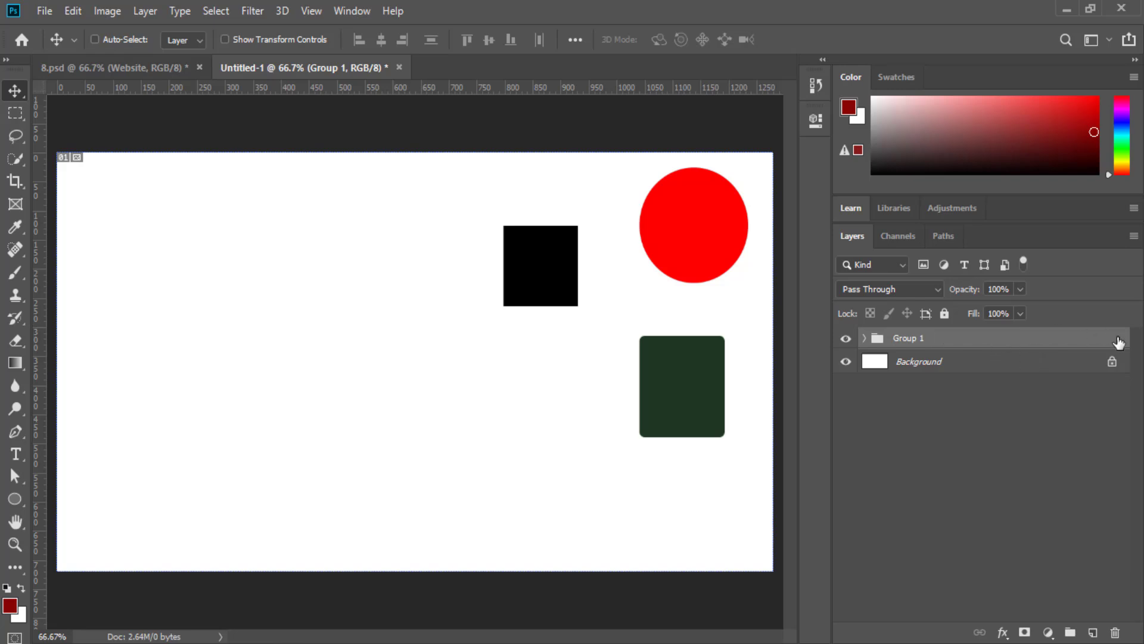
click(146, 11)
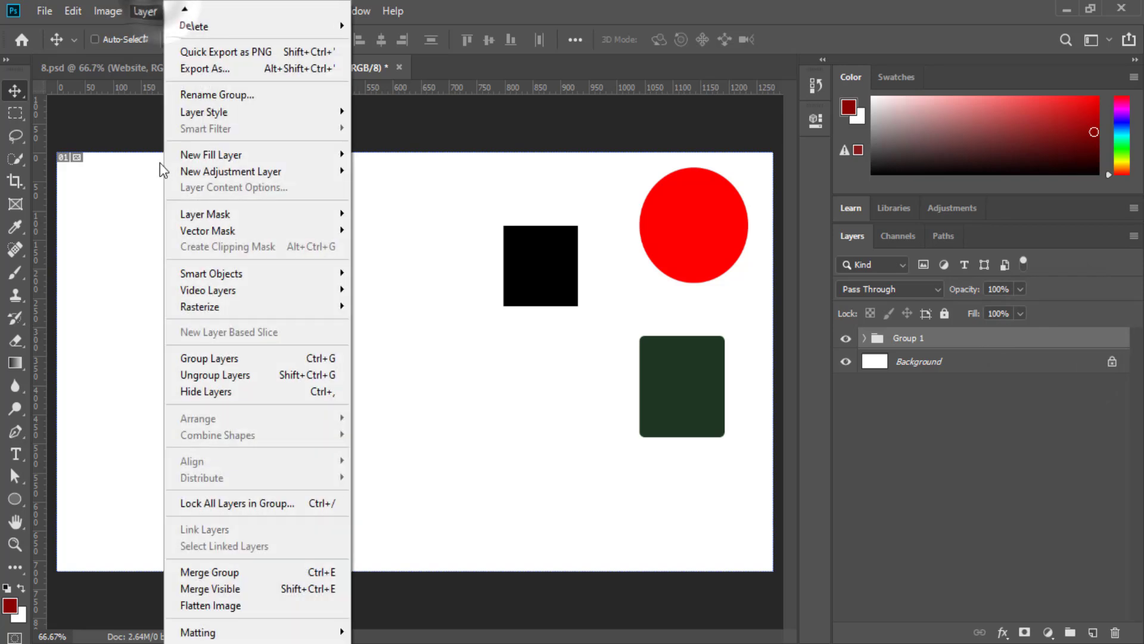
click(231, 375)
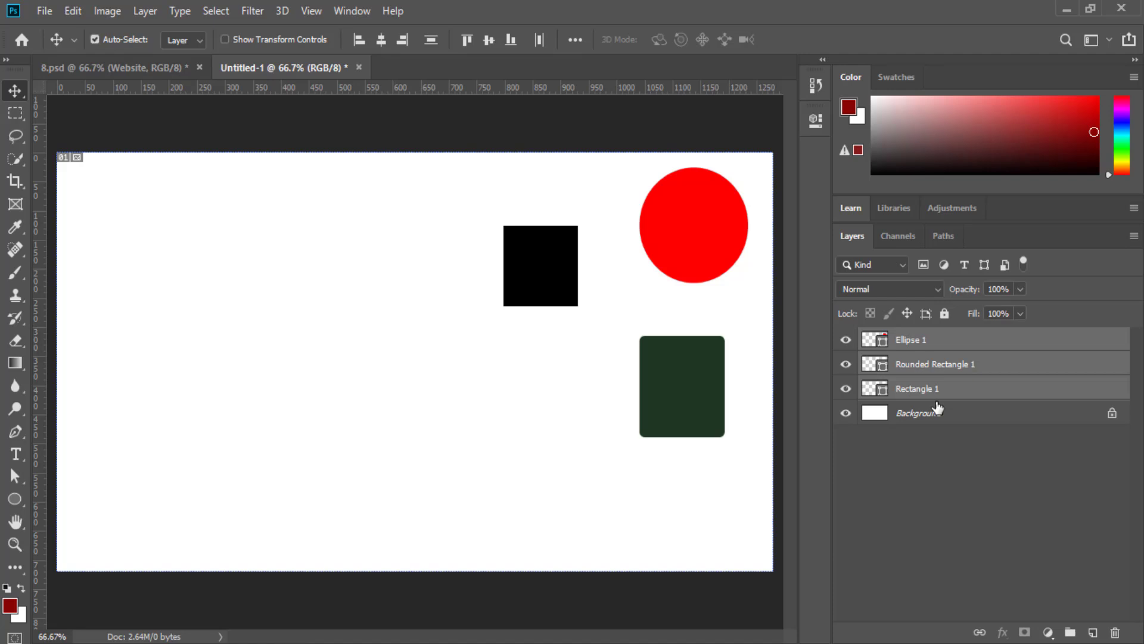
- Regroup the three shape layers, look through the group's layers and ungroup them again
key(ctrl+g)
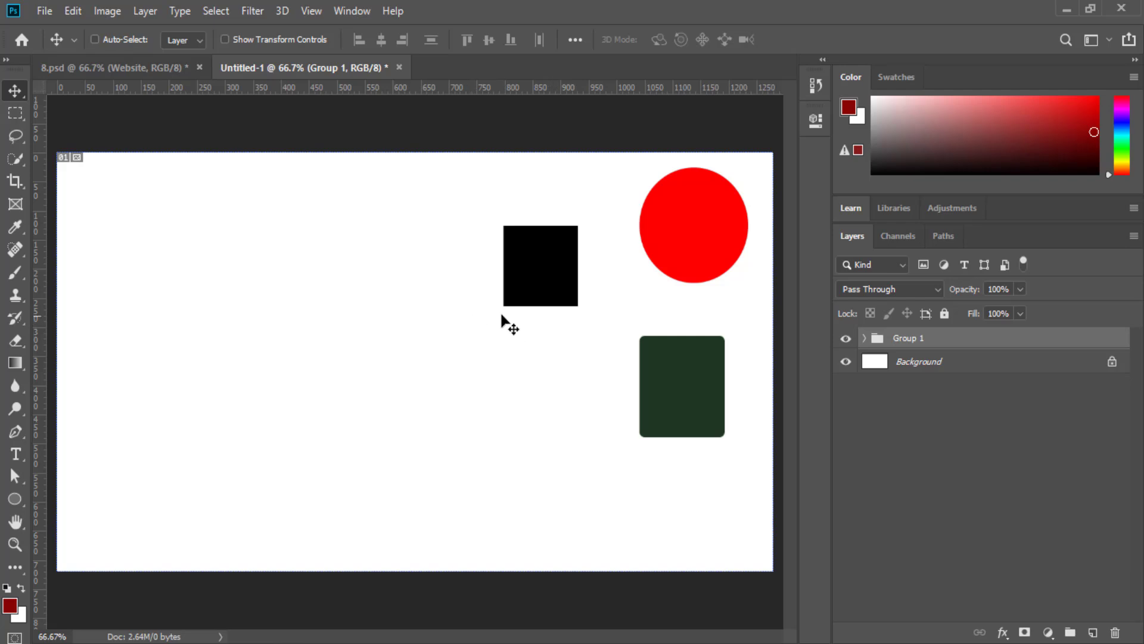
click(149, 11)
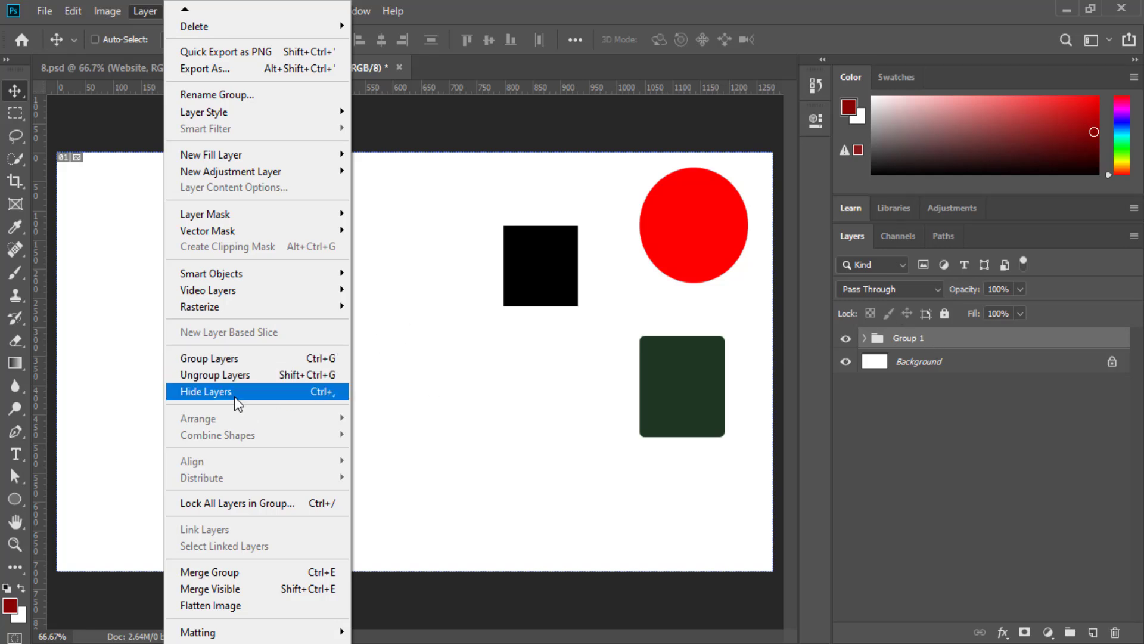
click(989, 444)
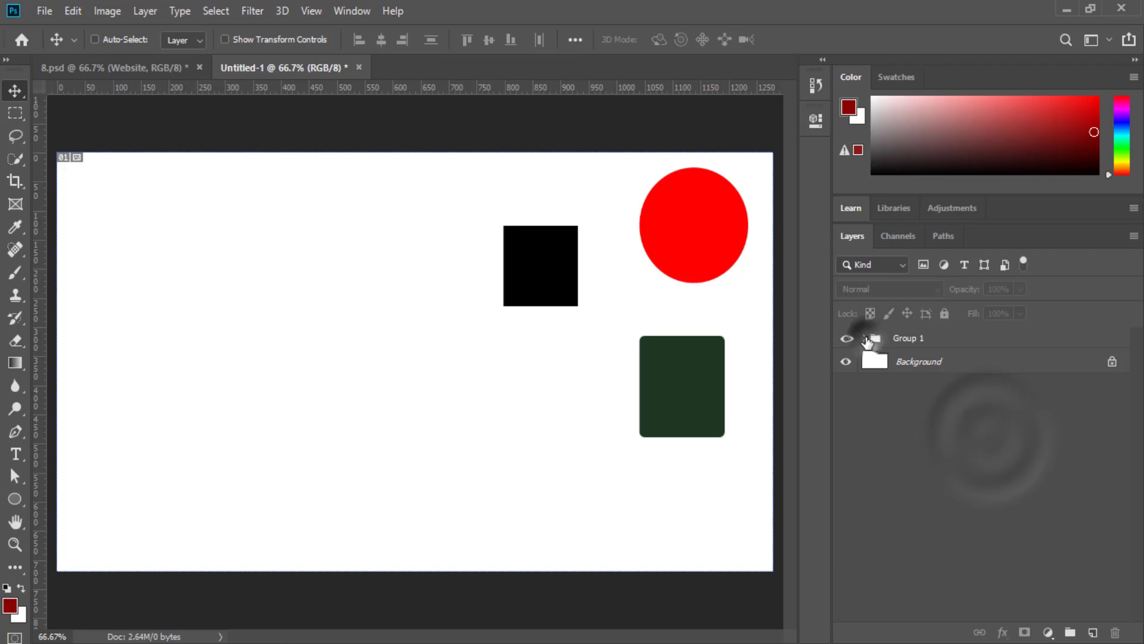
click(864, 338)
click(939, 364)
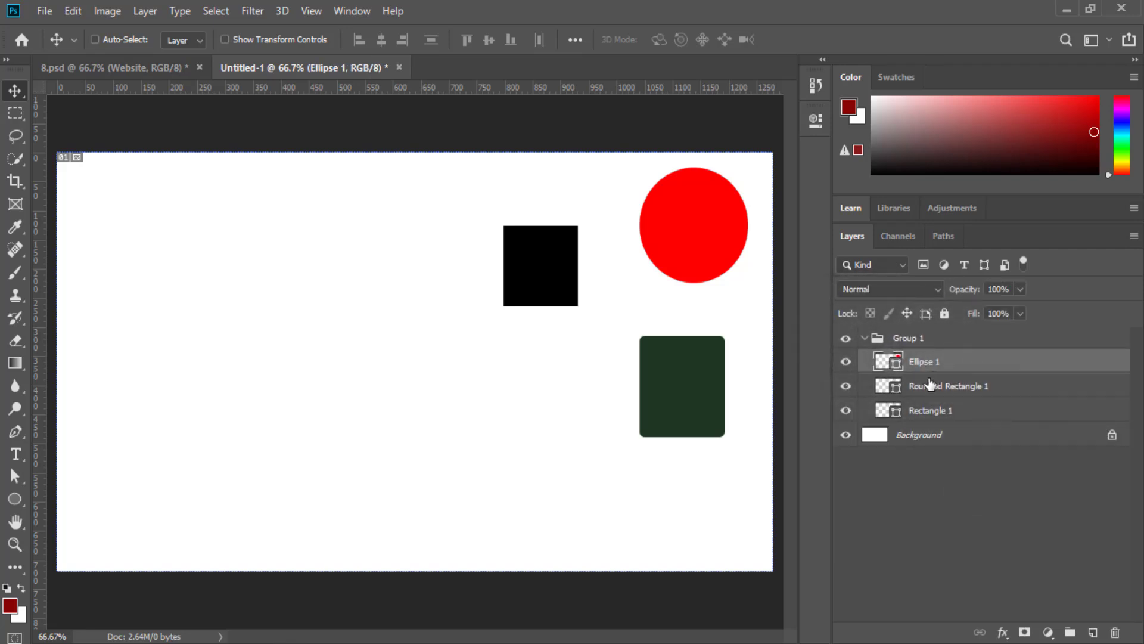
click(912, 343)
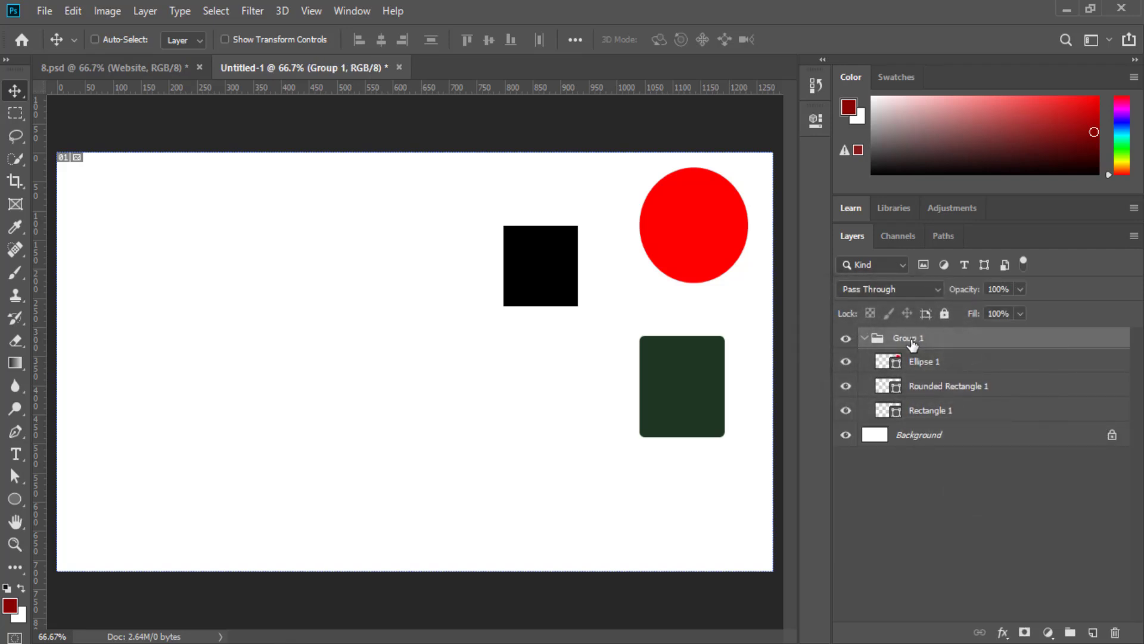
key(ctrl+shift+g)
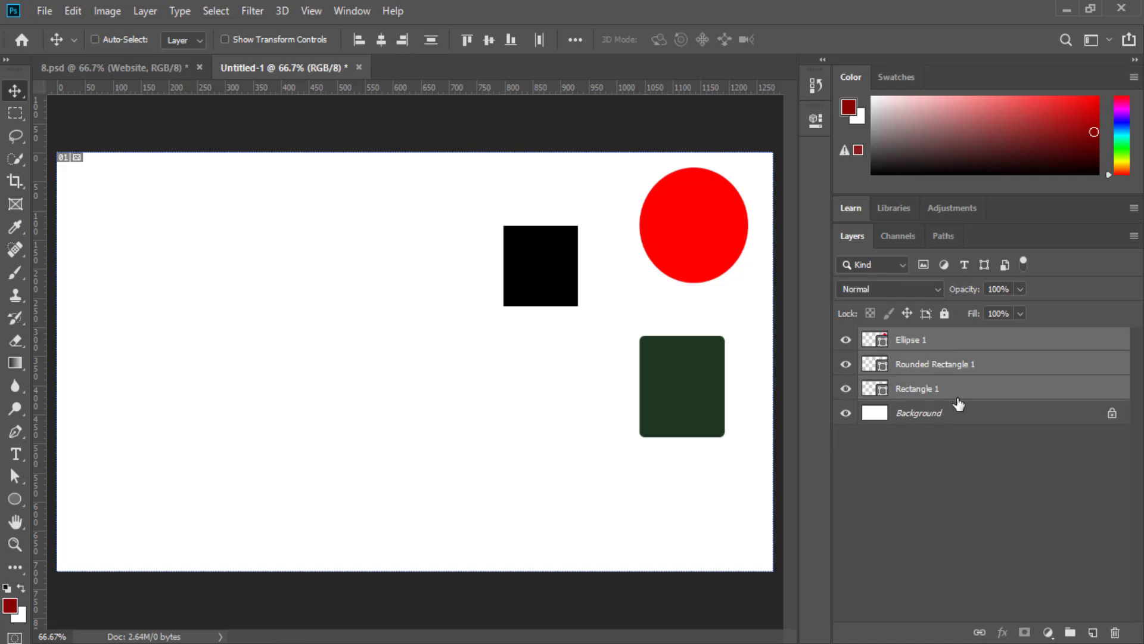
- Toggle the visibility of Rectangle 1, Rounded Rectangle 1 and Ellipse 1 off and back on, one layer at a time
click(929, 389)
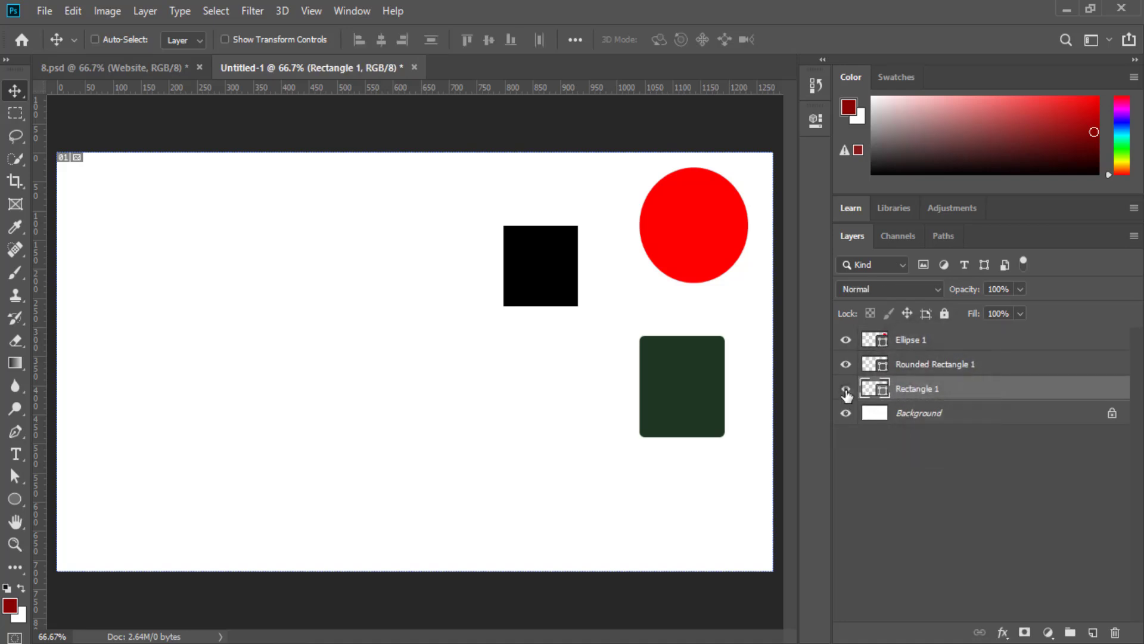
click(846, 389)
click(845, 389)
click(845, 364)
click(846, 364)
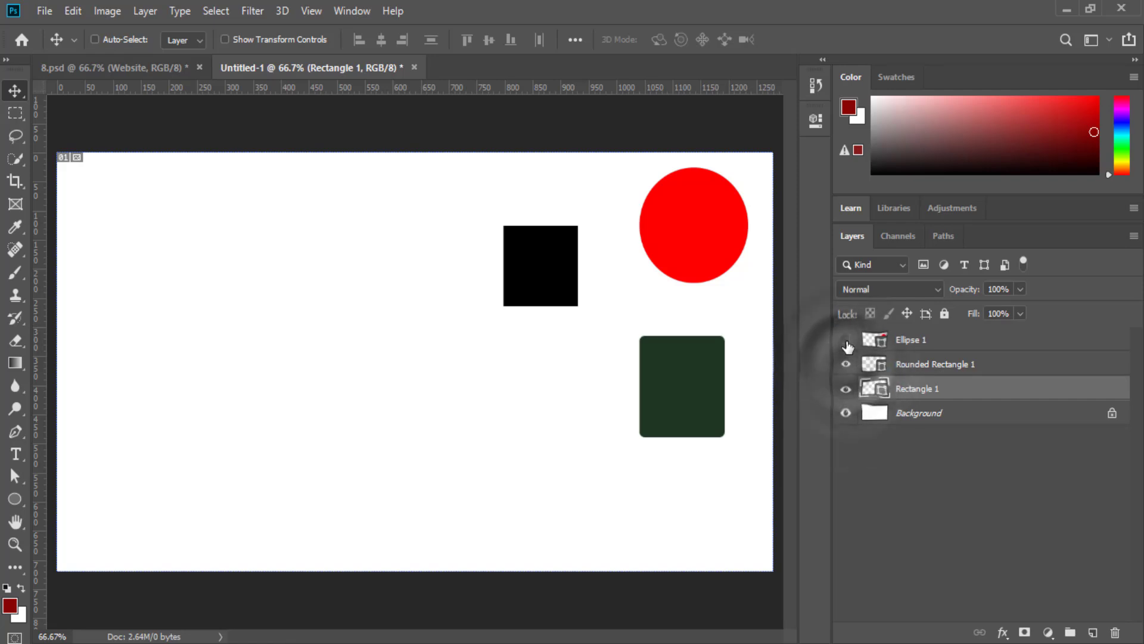
click(845, 341)
click(846, 341)
- Recolor the Rectangle 1 shape from its fill settings to a bright lime green with hue 73°
double_click(873, 386)
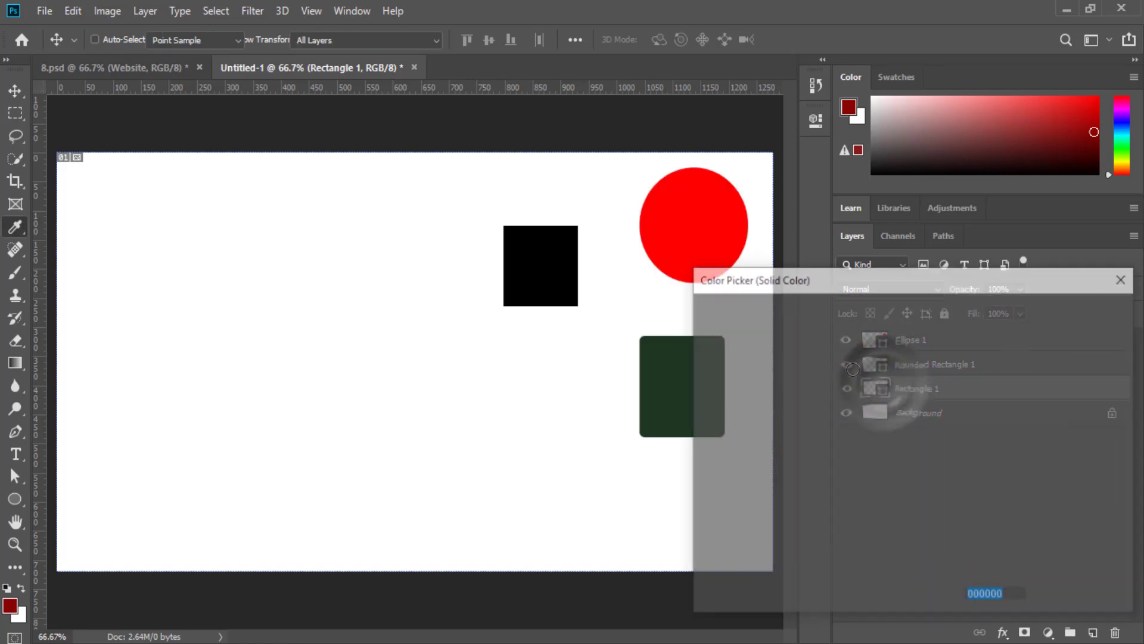
drag(929, 428, 934, 495)
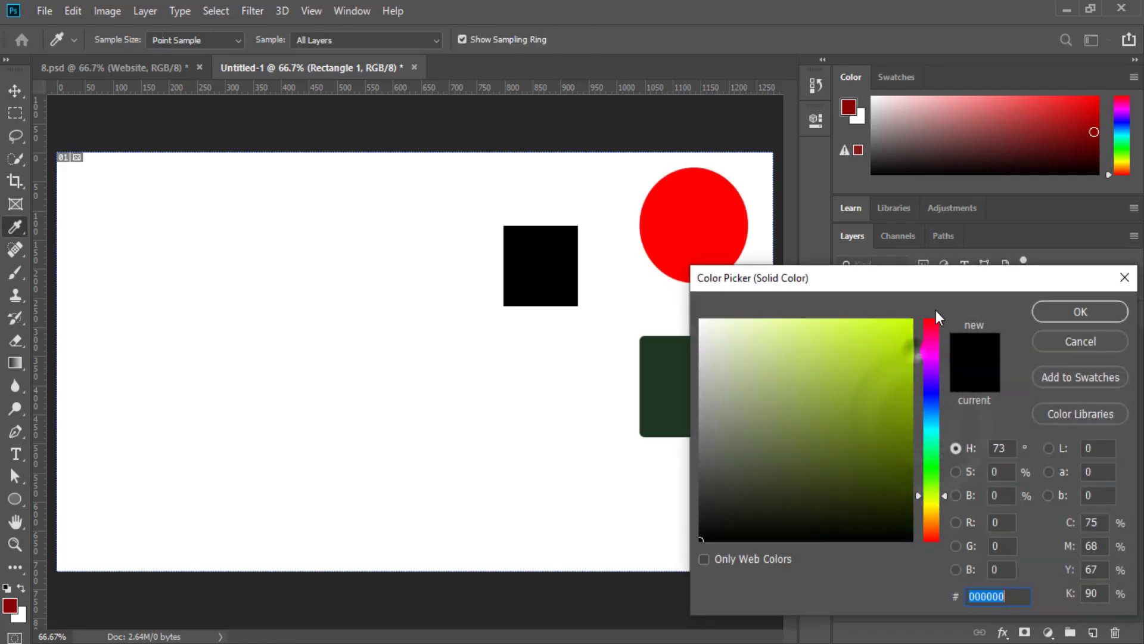
click(902, 332)
click(1075, 310)
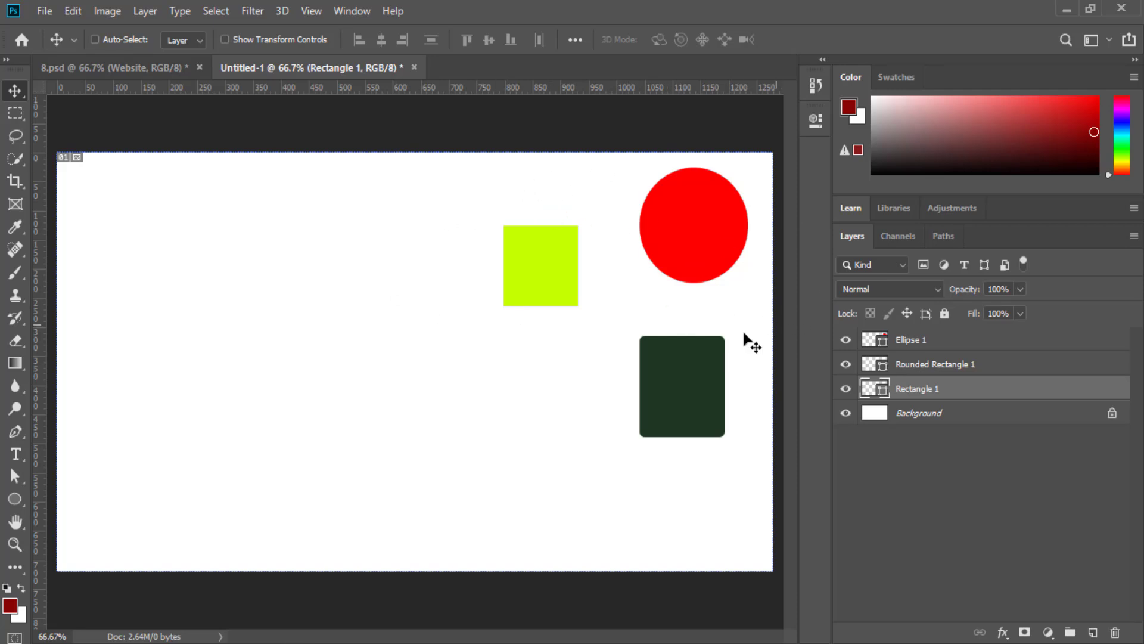
- Hide the Rounded Rectangle 1 and Ellipse 1 layers and show both again
click(846, 364)
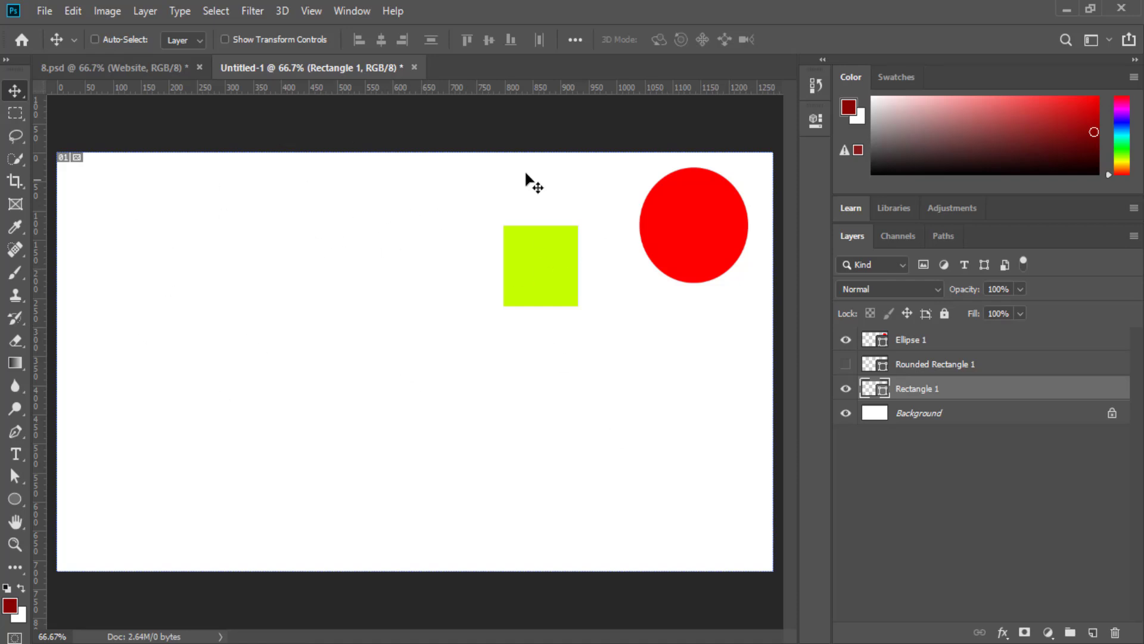
click(845, 340)
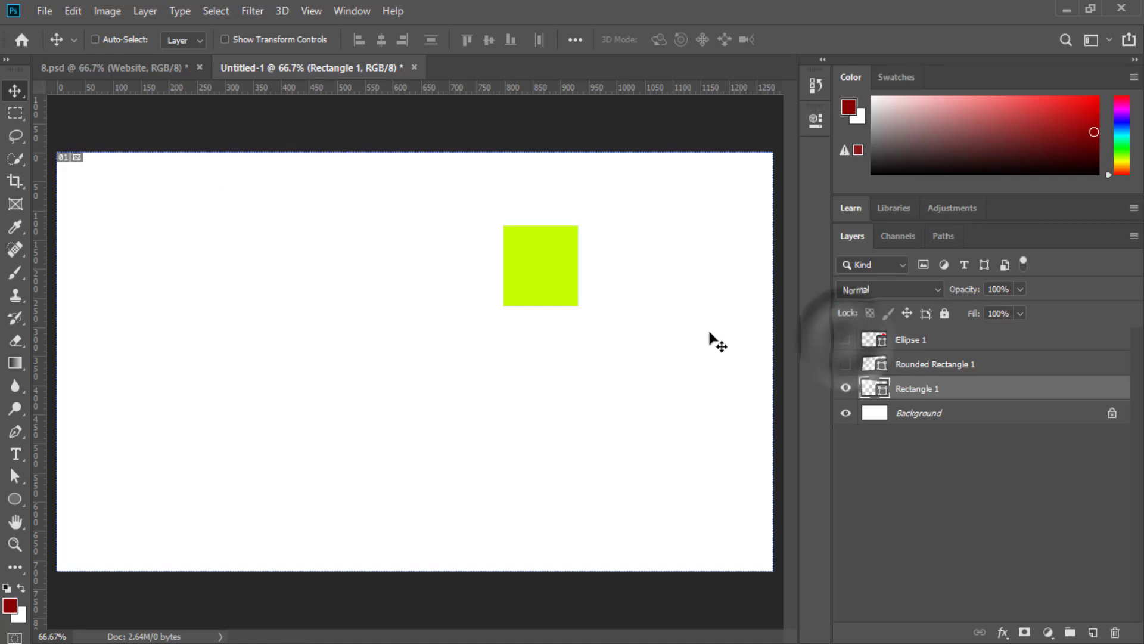
click(846, 340)
click(846, 364)
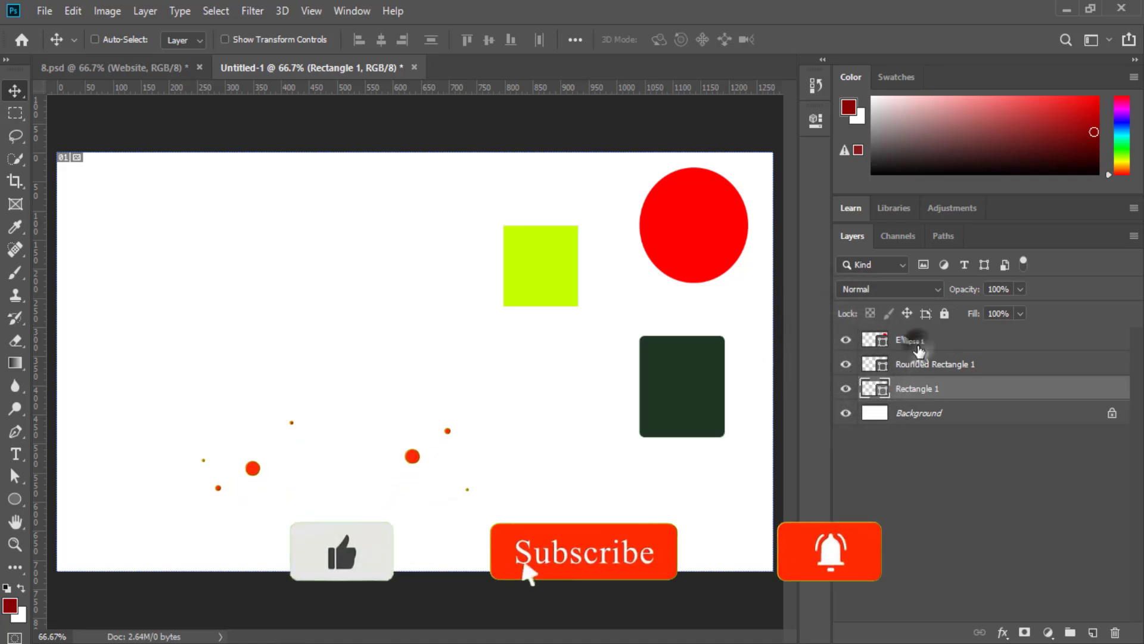
- Hide the Ellipse 1 layer with Hide Layers and show it again with Show Layers
click(945, 341)
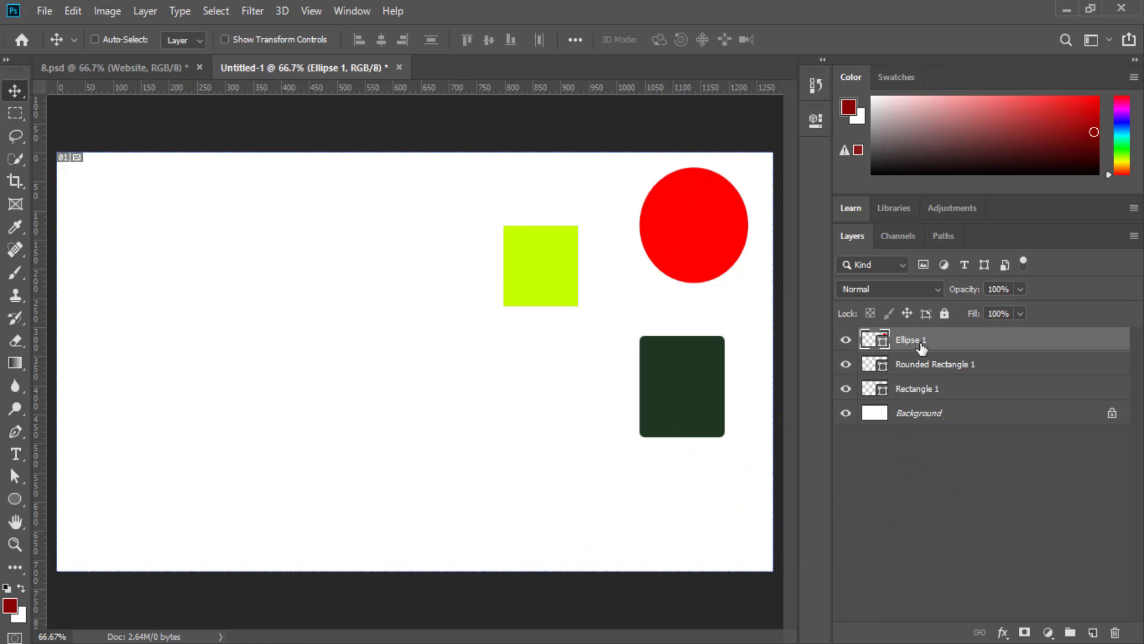
click(143, 12)
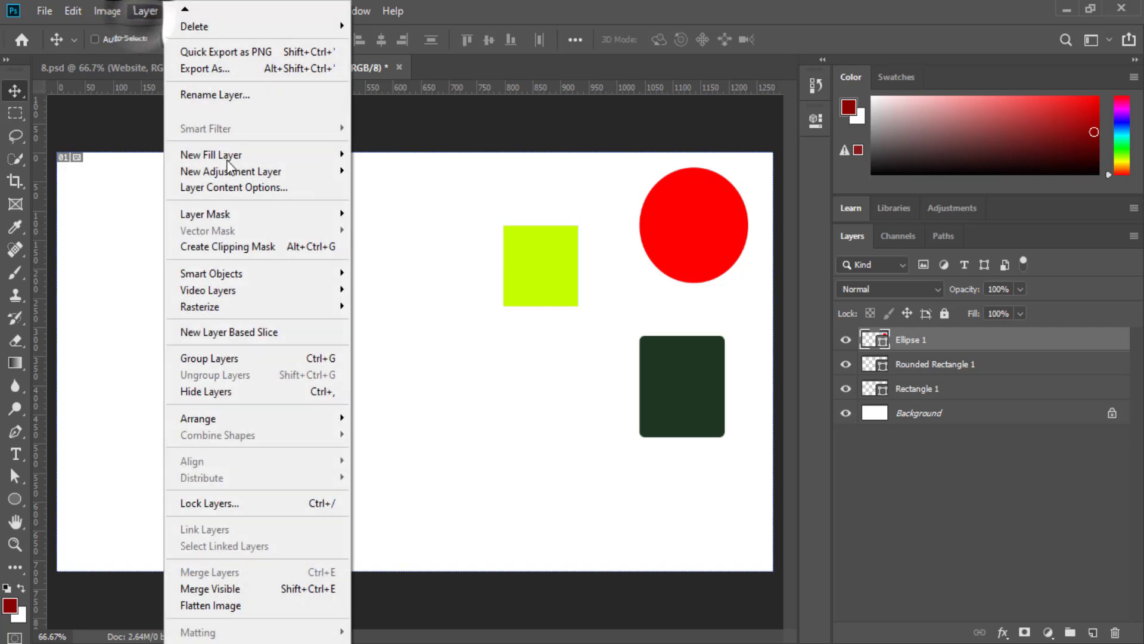
click(210, 393)
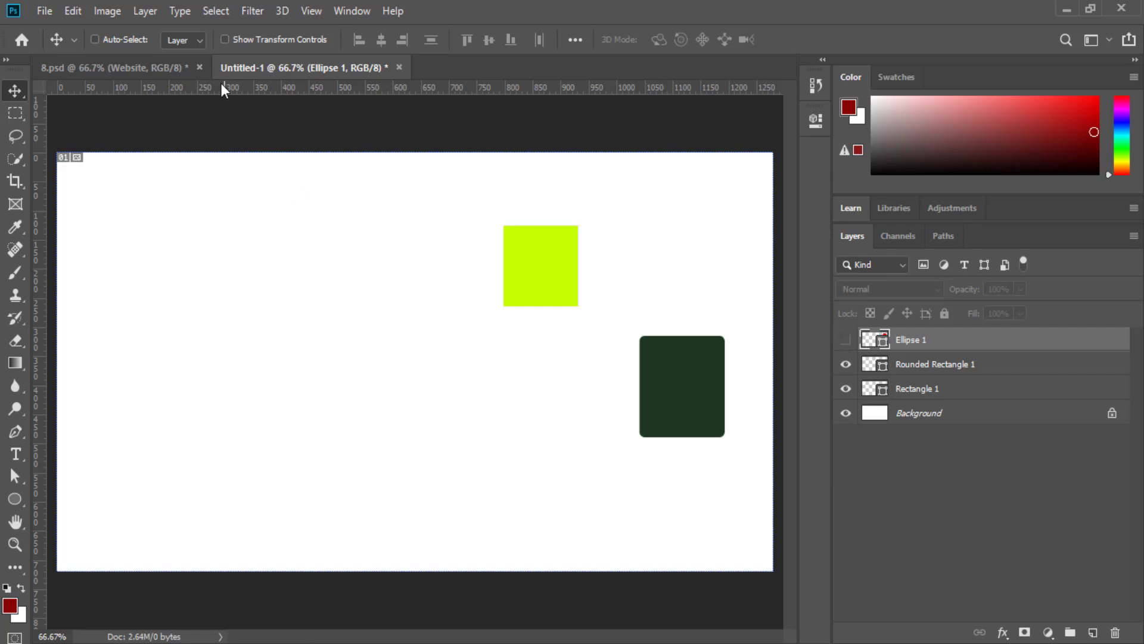
click(145, 12)
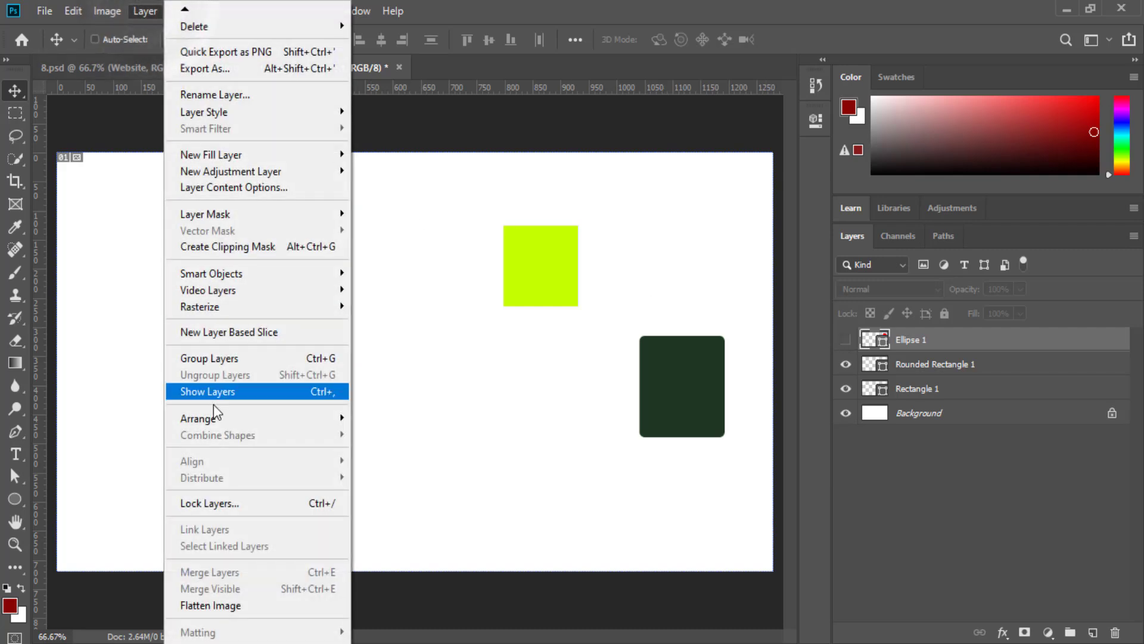
click(245, 394)
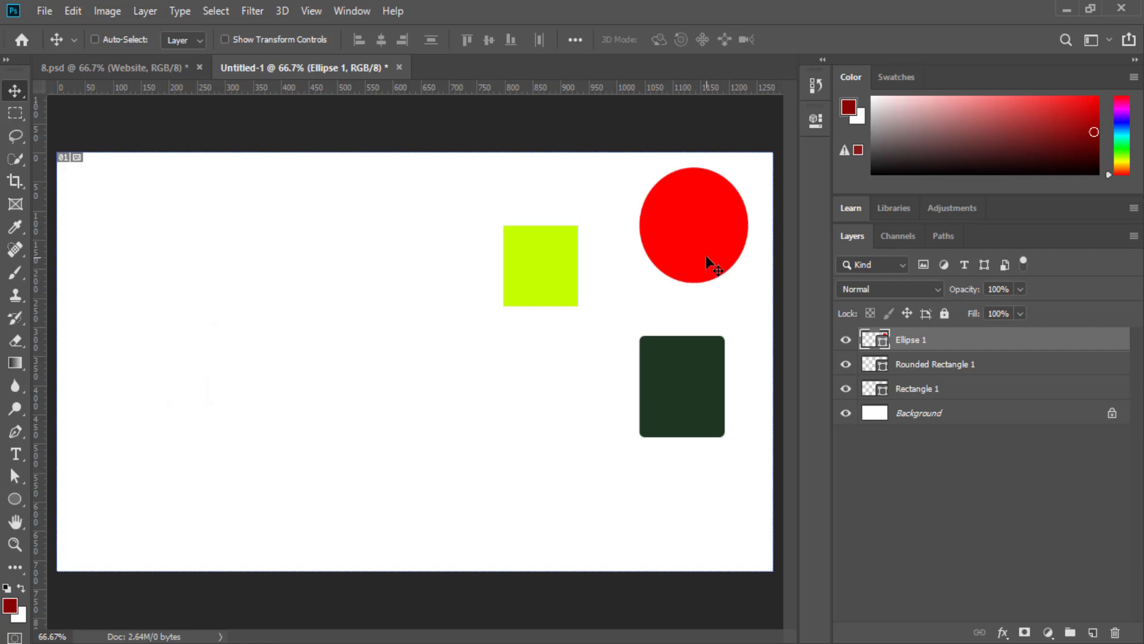
- Group the three shape layers, hide the whole group and show it again
shift+click(928, 390)
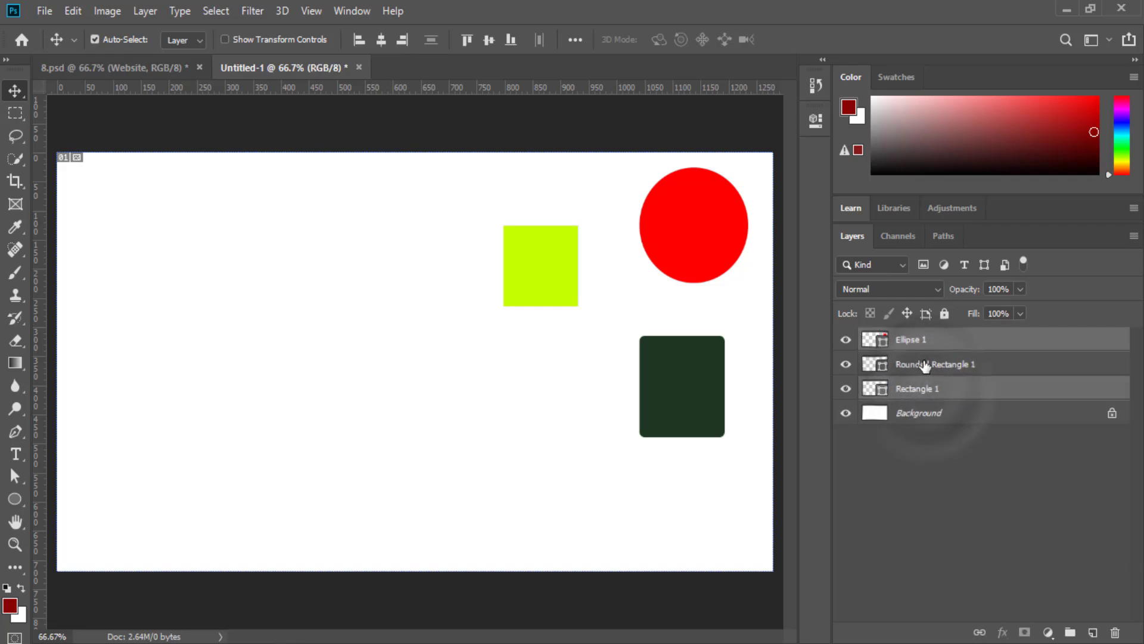
key(ctrl+g)
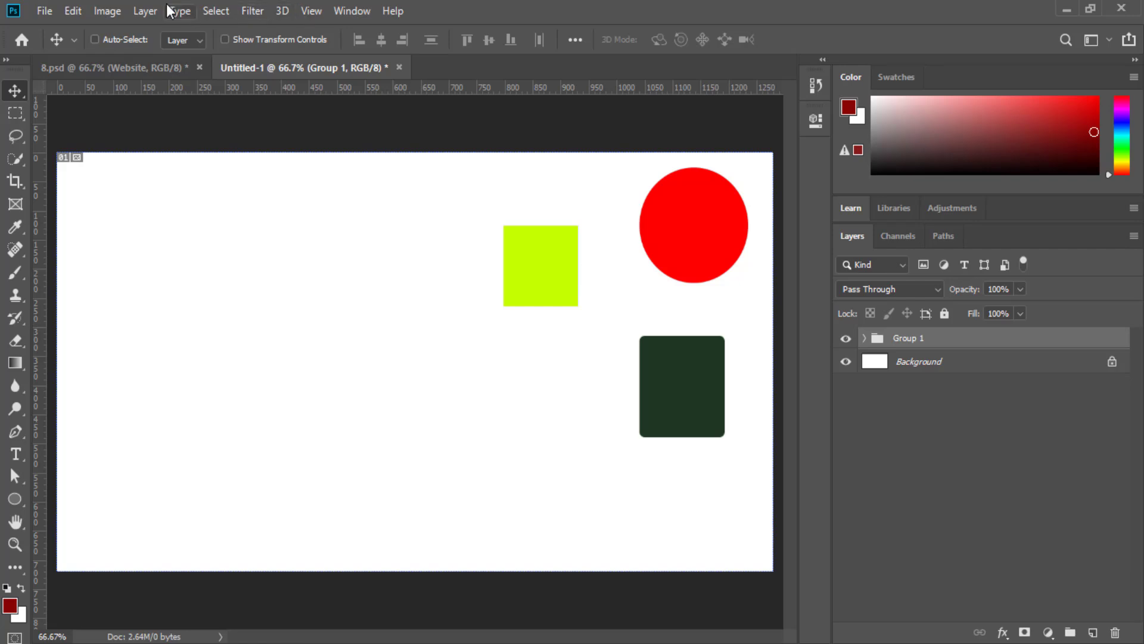
click(144, 11)
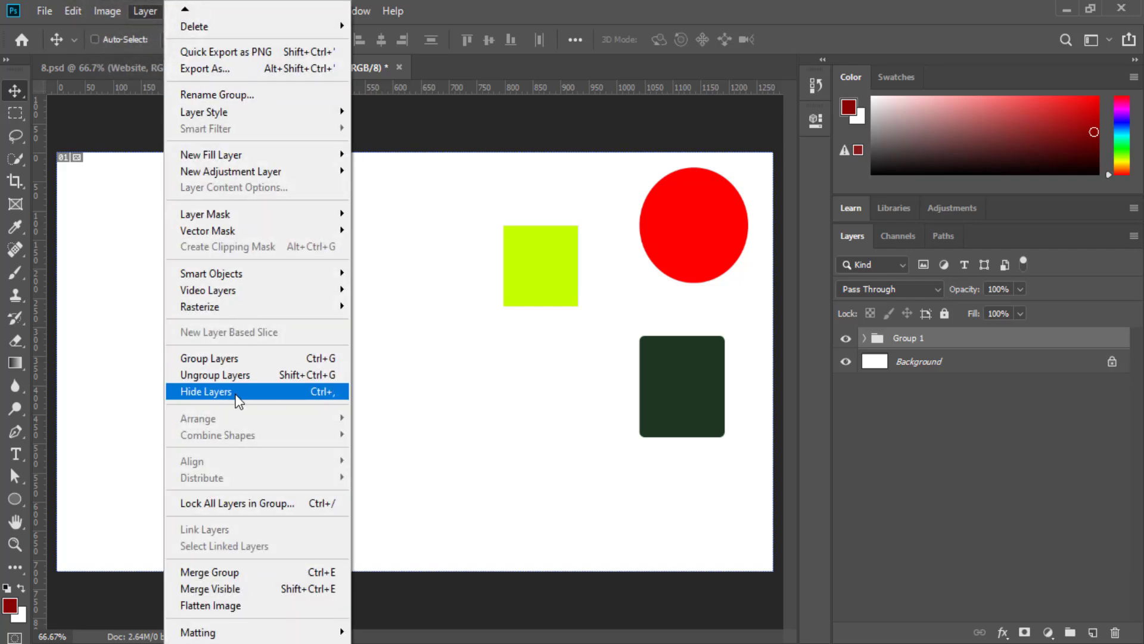
click(236, 395)
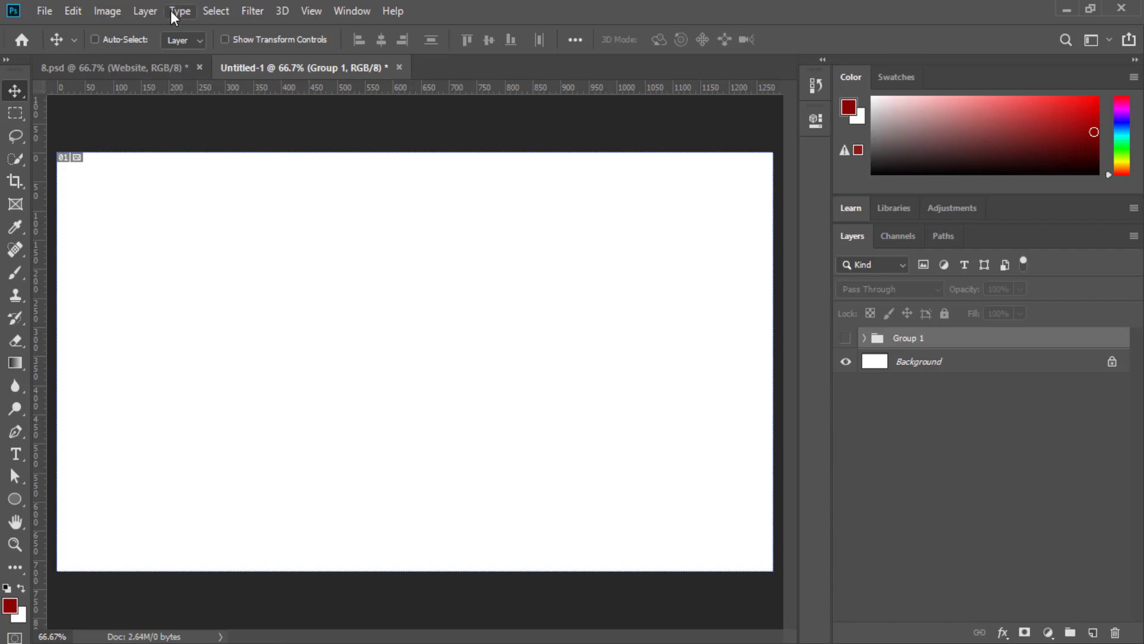
click(145, 10)
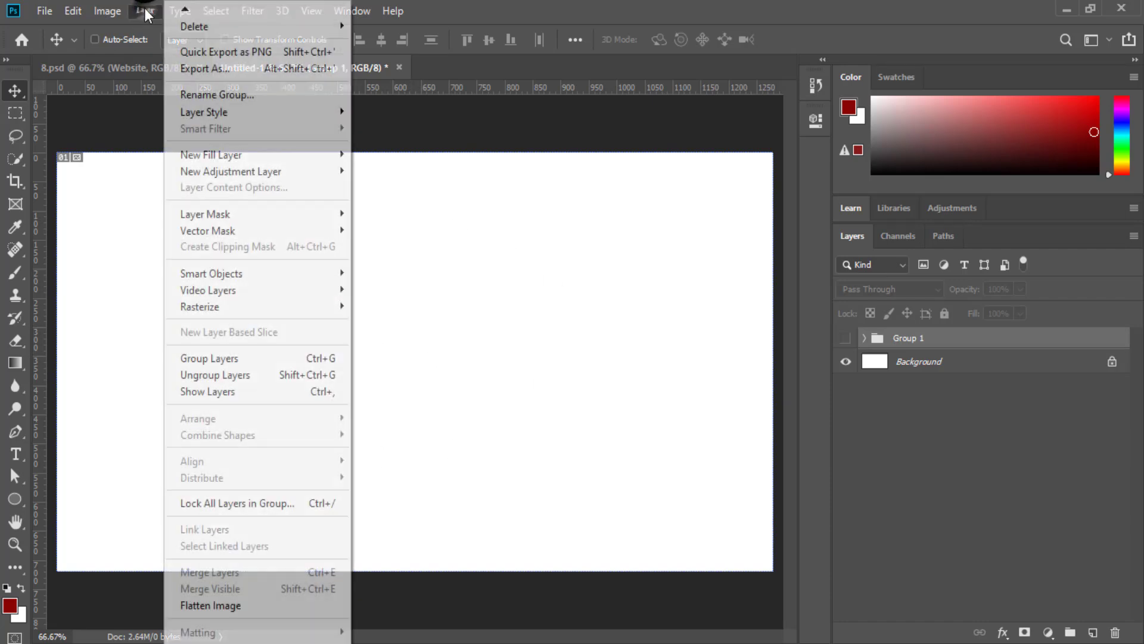
click(210, 391)
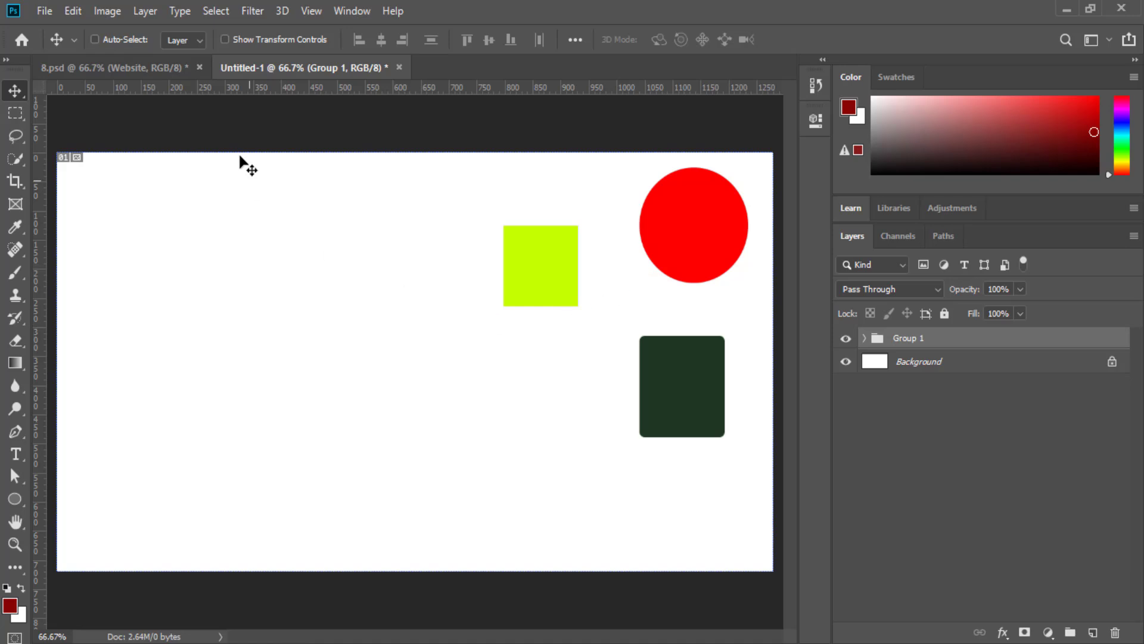
click(145, 9)
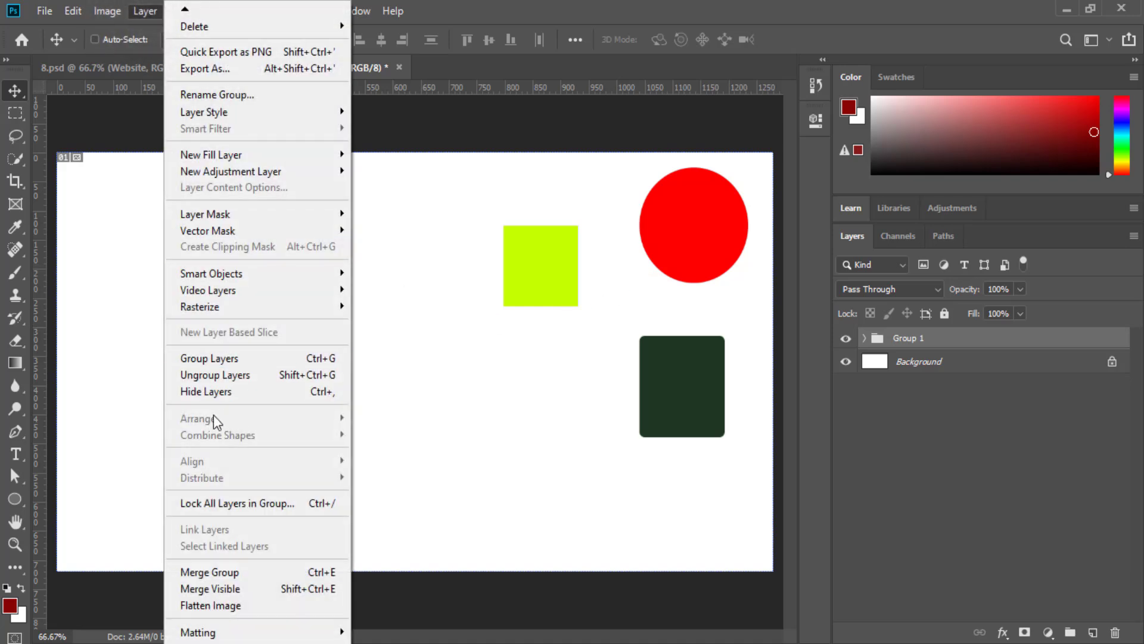
click(958, 452)
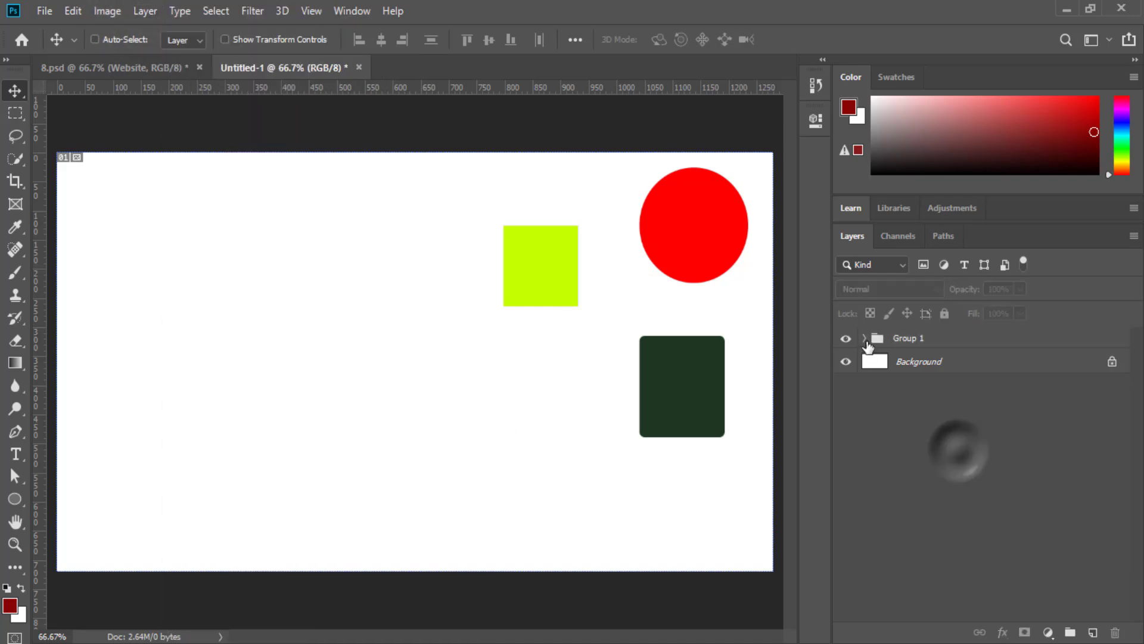
- Place three copies of Group 1 across the canvas and scale Group 1 copy 3 to about 32.9%
click(897, 338)
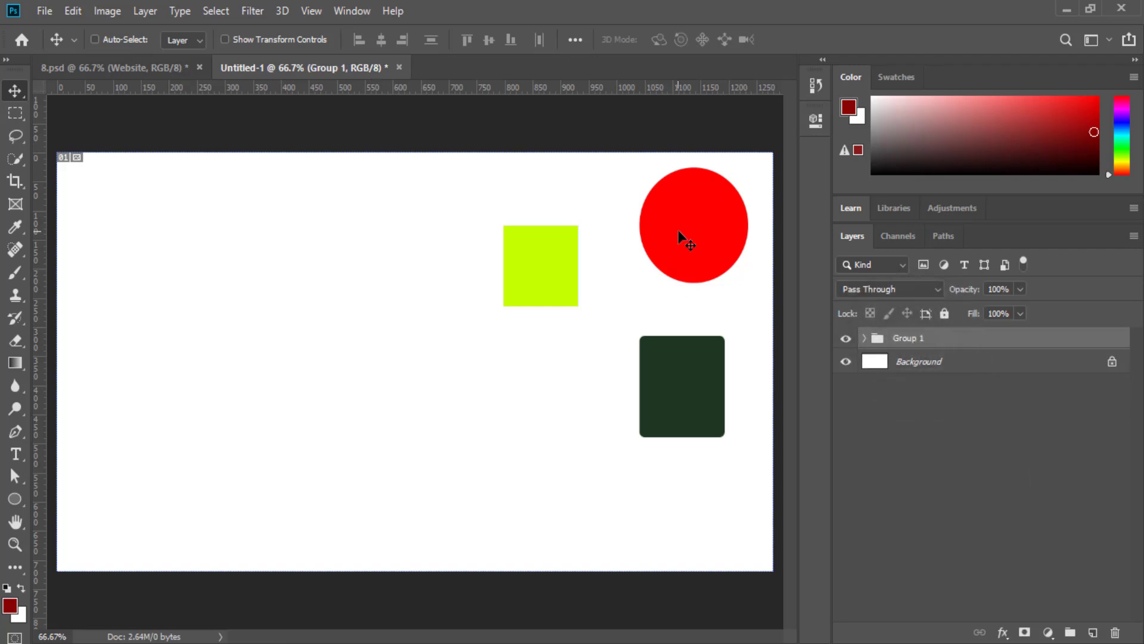
drag(696, 230, 567, 333)
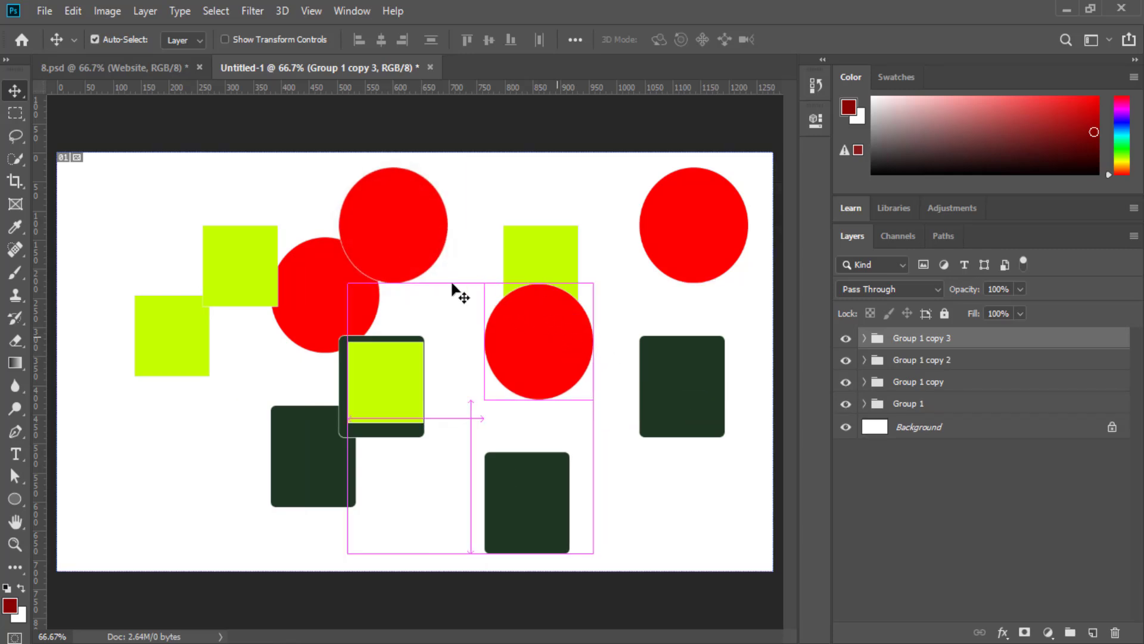
key(ctrl+t)
drag(474, 284, 471, 465)
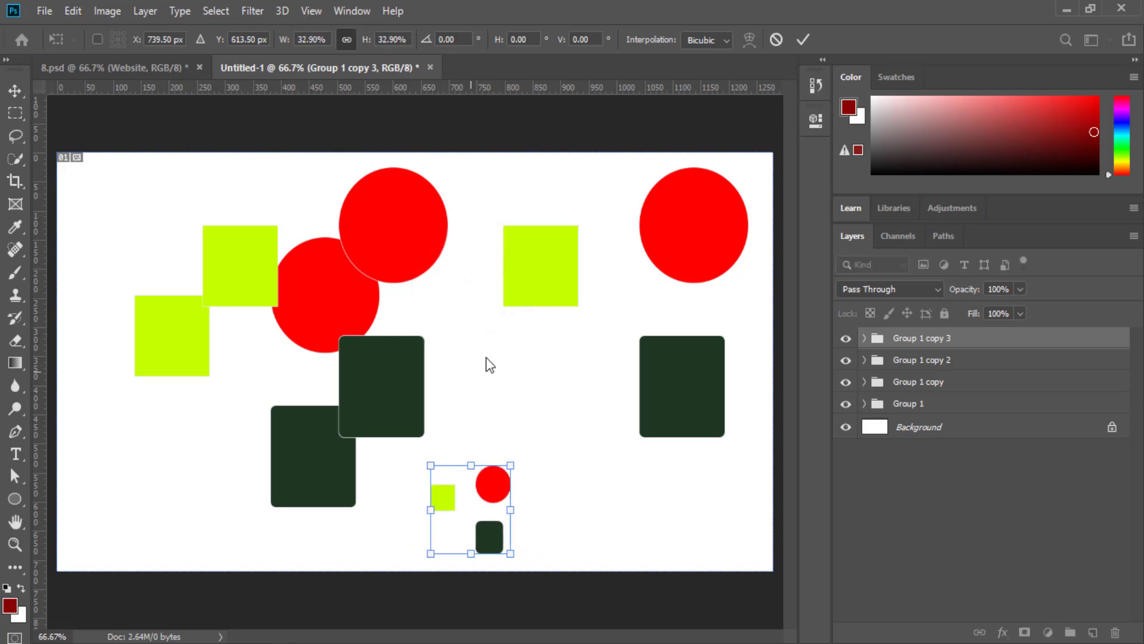
- Enable Show Transform Controls and shrink and reposition Group 1 copy 2 and Group 1 copy, scaling the latter to about 36.69%
click(905, 360)
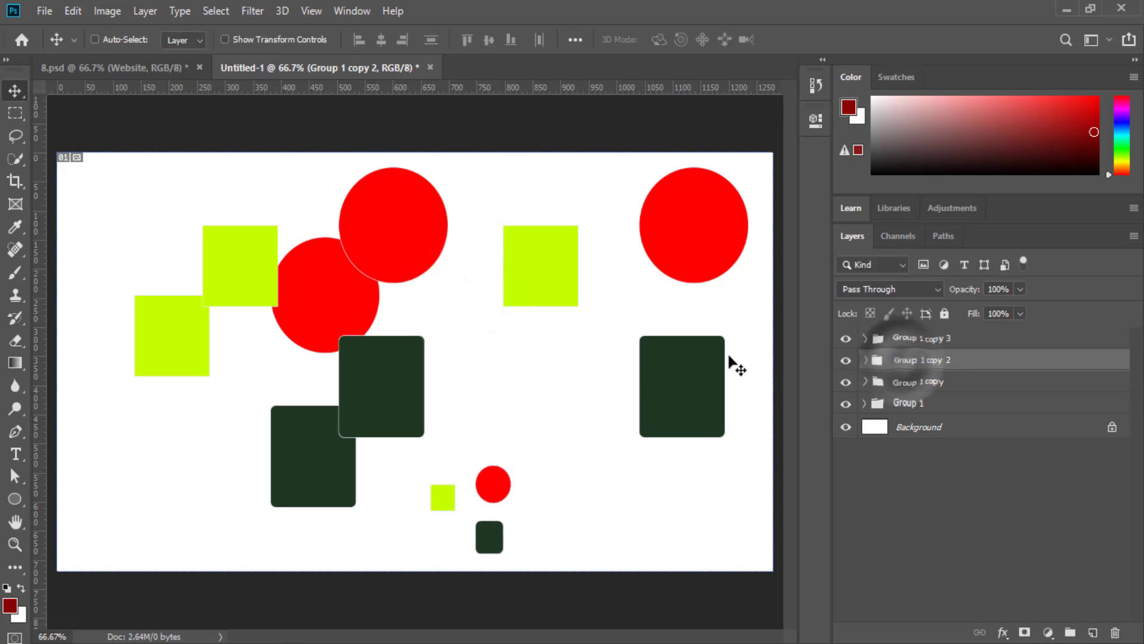
click(263, 35)
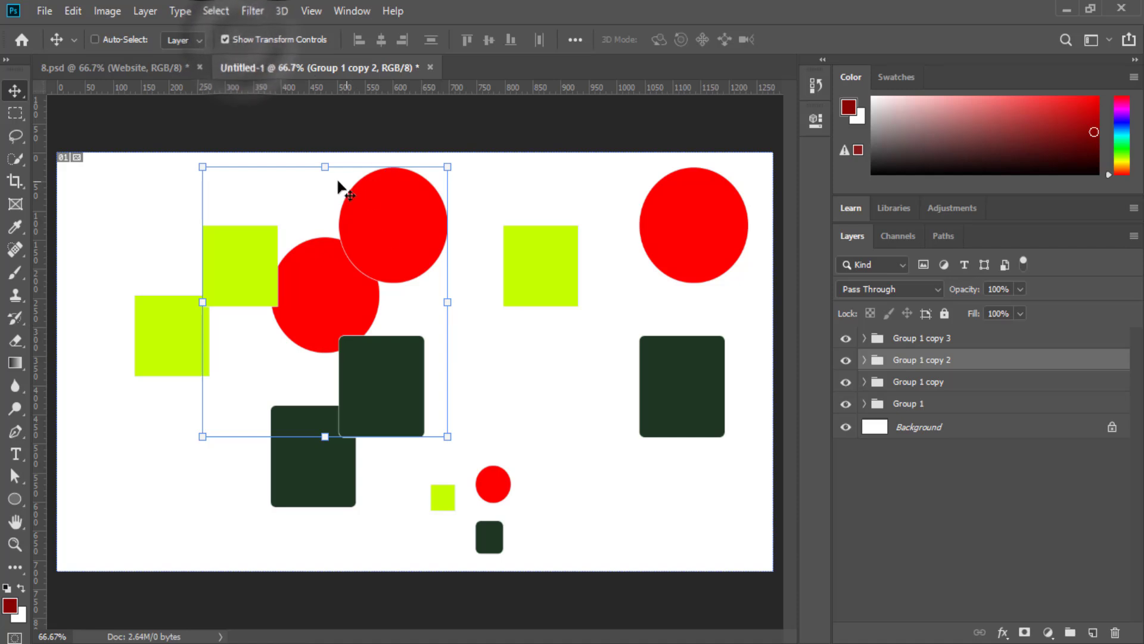
drag(325, 167, 464, 354)
click(905, 387)
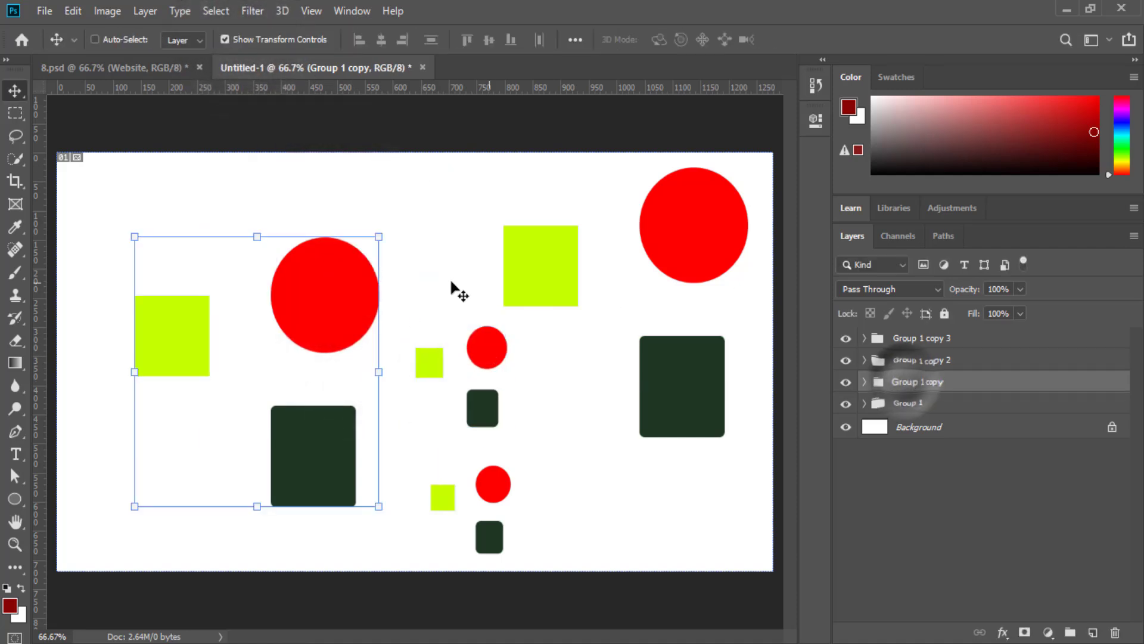
drag(255, 239, 186, 302)
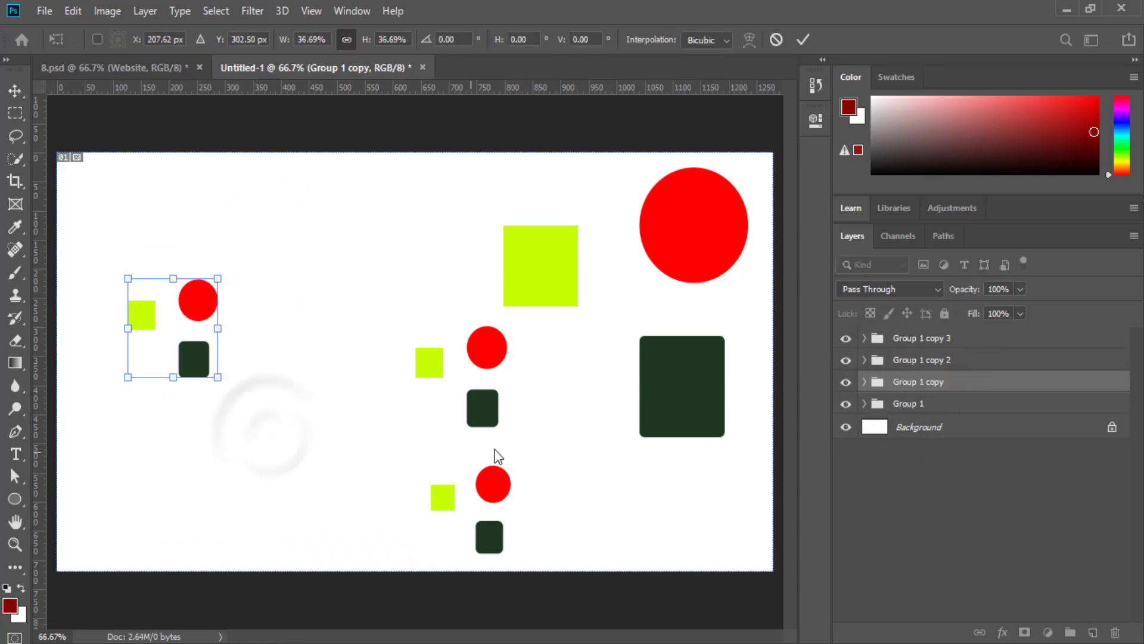
click(802, 40)
- Scale down Group 1 in the upper right of the canvas to roughly the size of its copies and deselect it
click(908, 403)
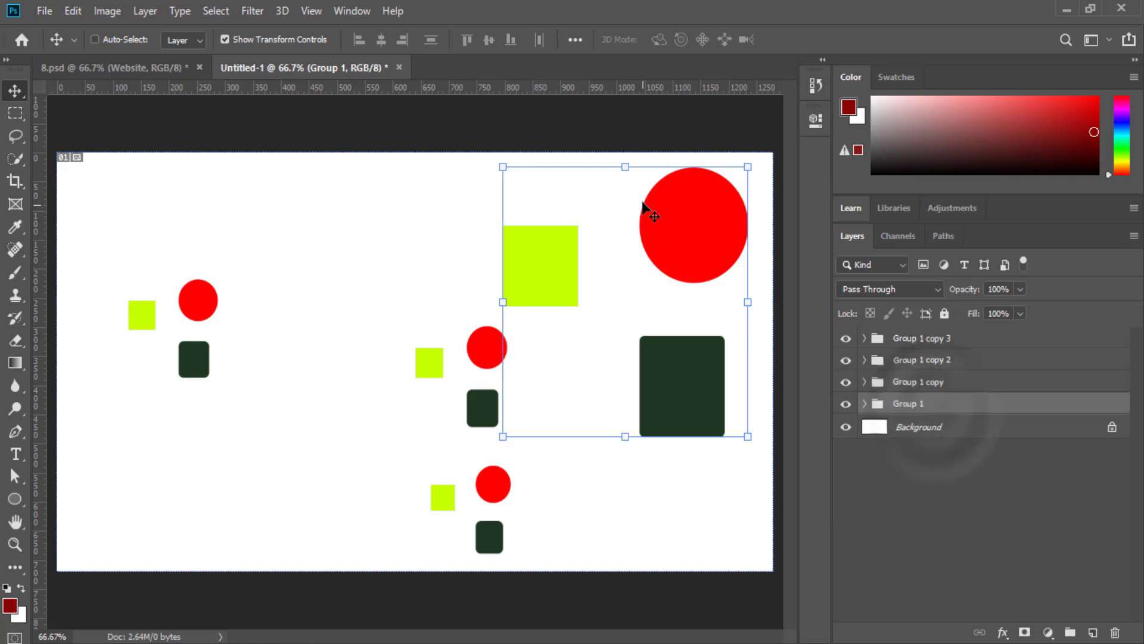
drag(625, 167, 677, 212)
click(925, 460)
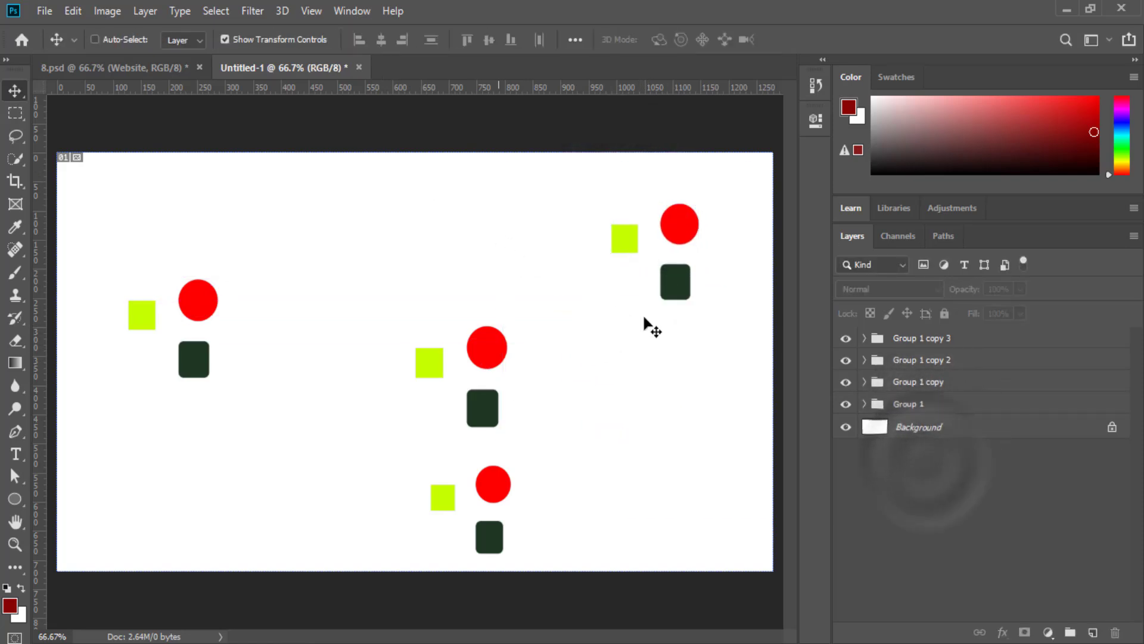
- Move Group 1 copy 2 up and to the left until it is roughly level with Group 1 copy
click(948, 381)
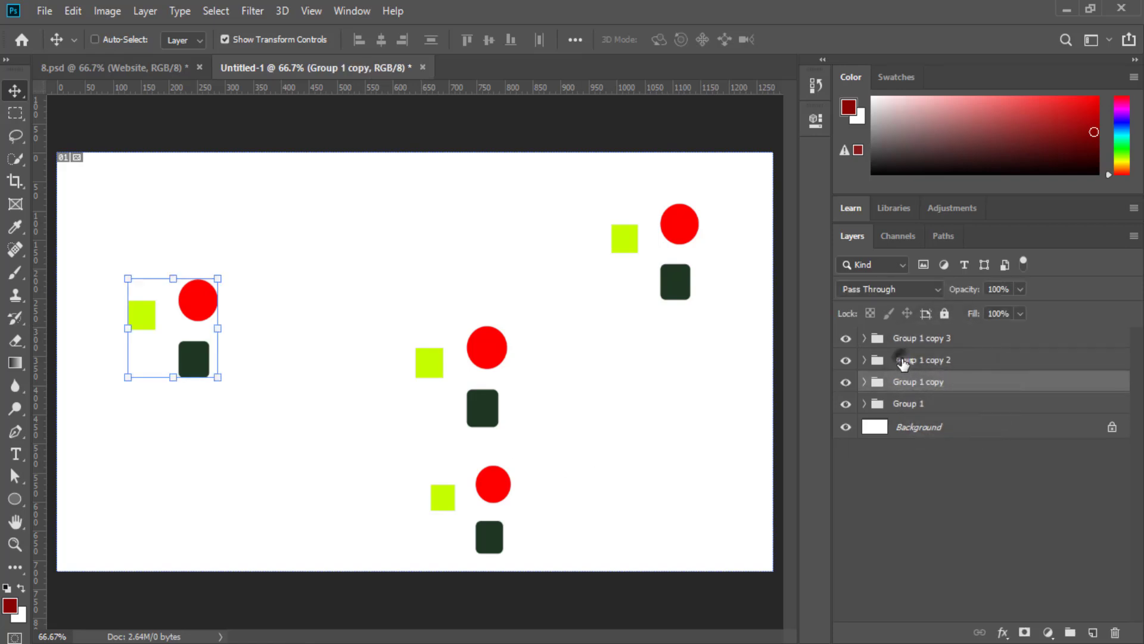
click(904, 364)
drag(487, 358, 440, 314)
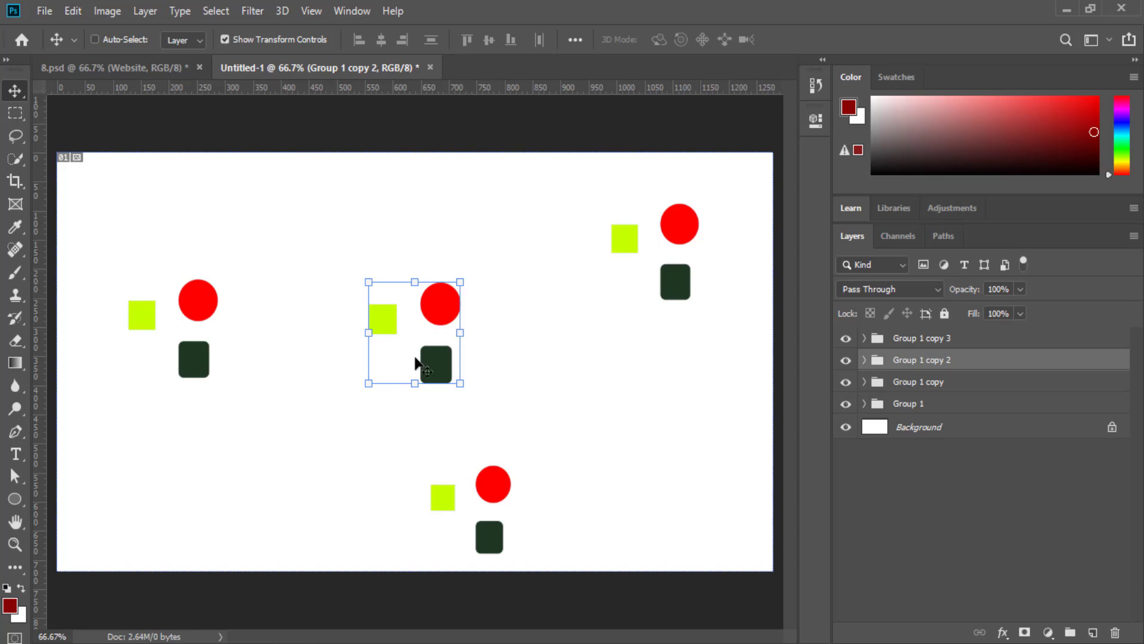
- Look through the Arrange commands available for Group 1 copy 3 without applying any
click(920, 340)
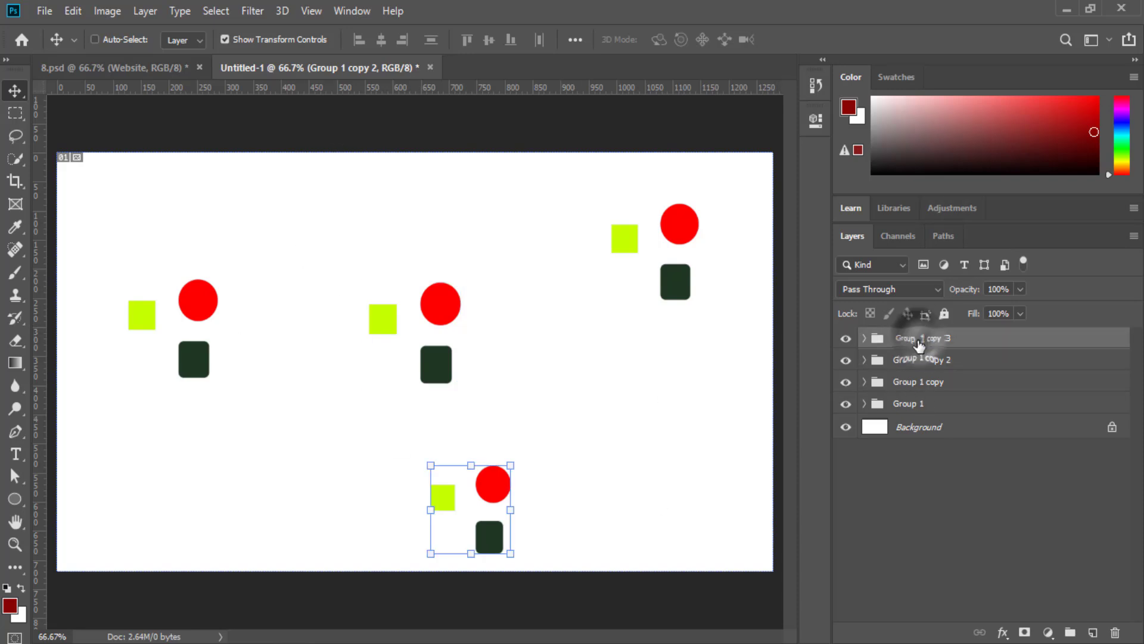
click(152, 15)
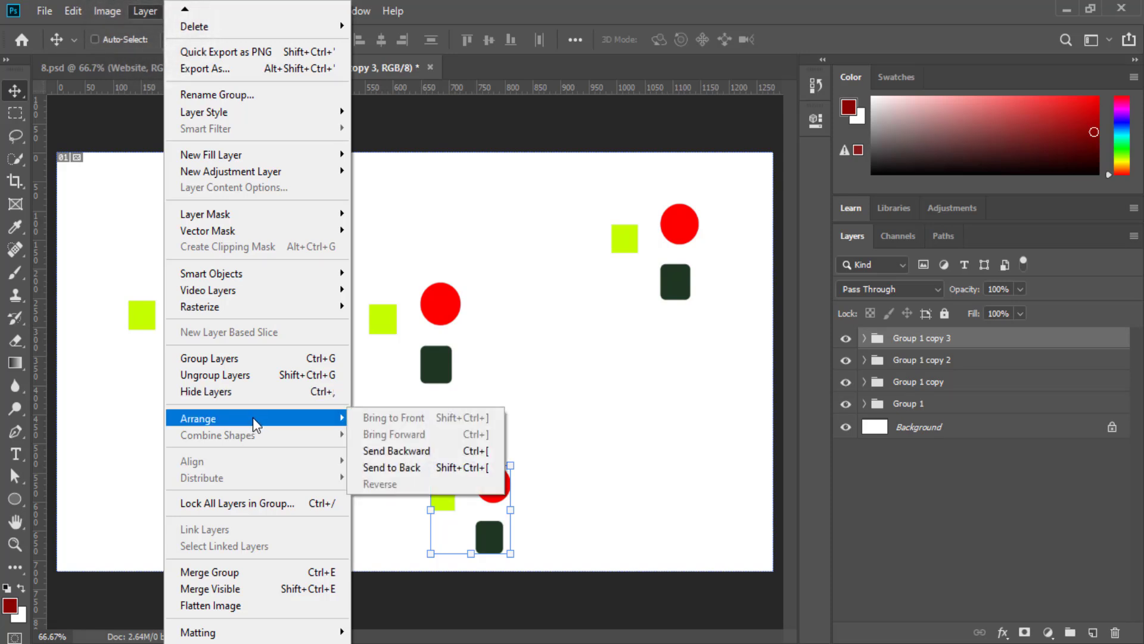
mouse_move(332, 425)
click(804, 496)
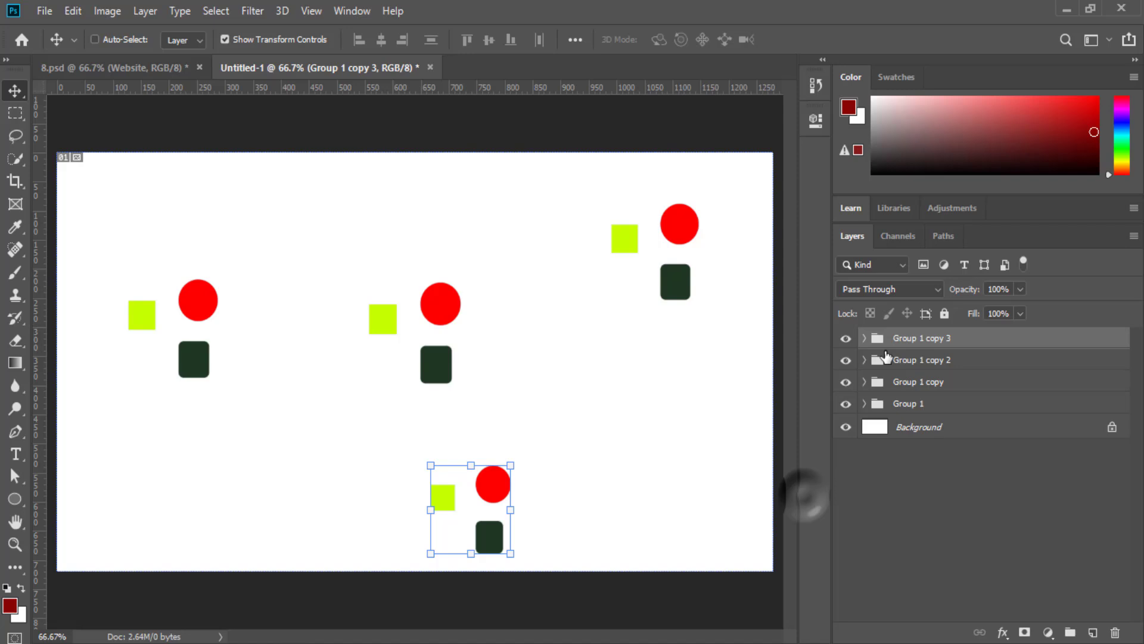
- Delete the groups Group 1 copy 3, Group 1 copy 2 and Group 1 copy
ctrl+click(907, 404)
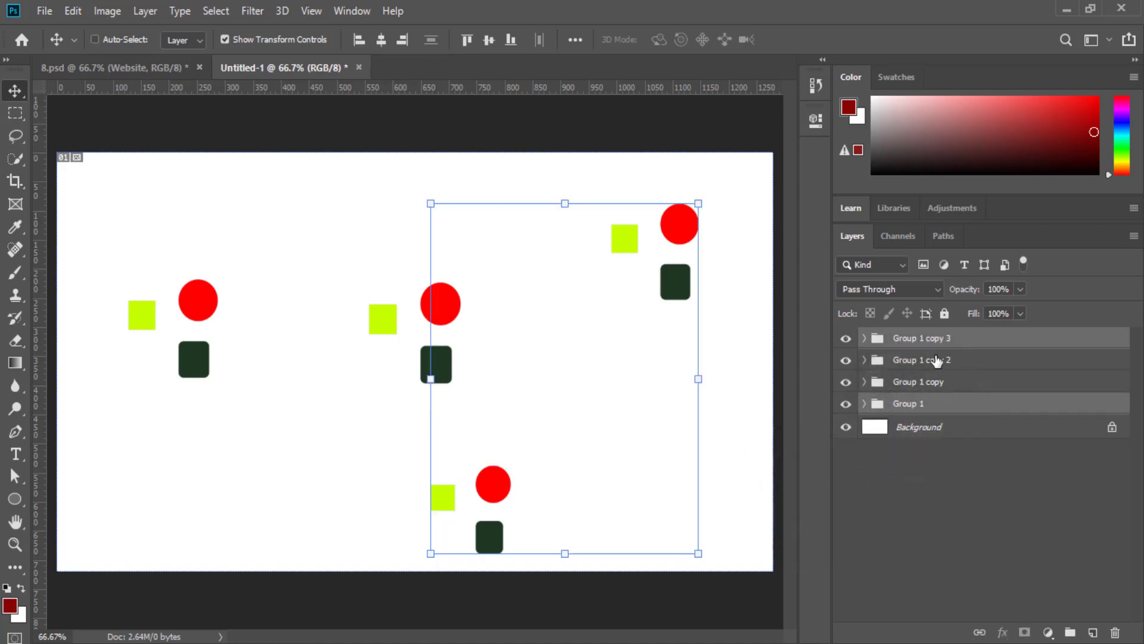
click(935, 357)
click(939, 343)
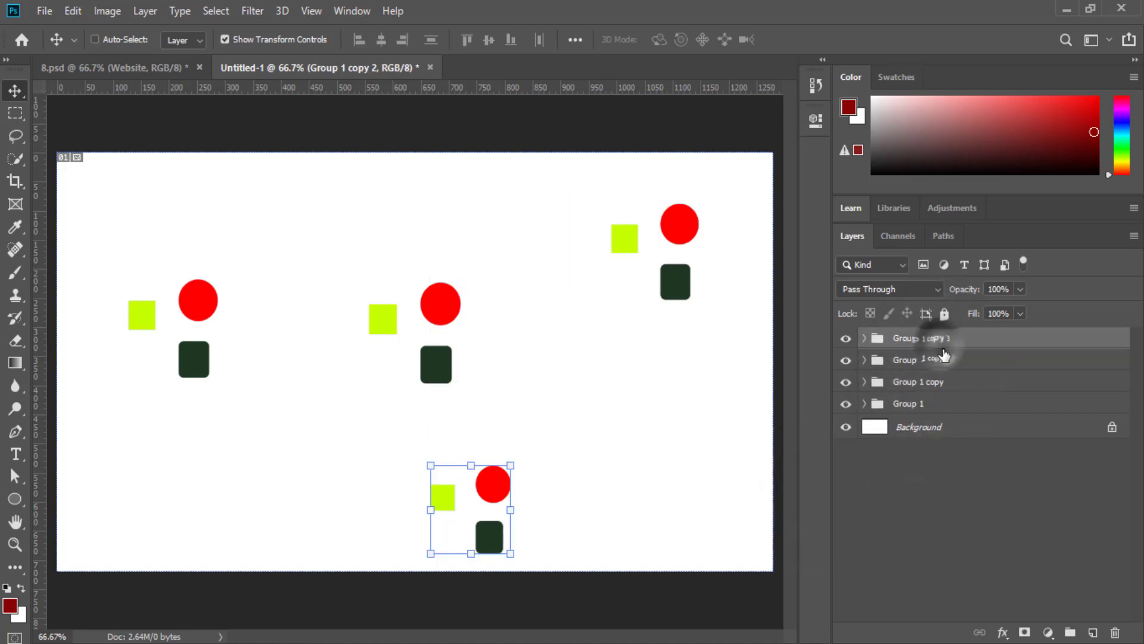
shift+click(936, 382)
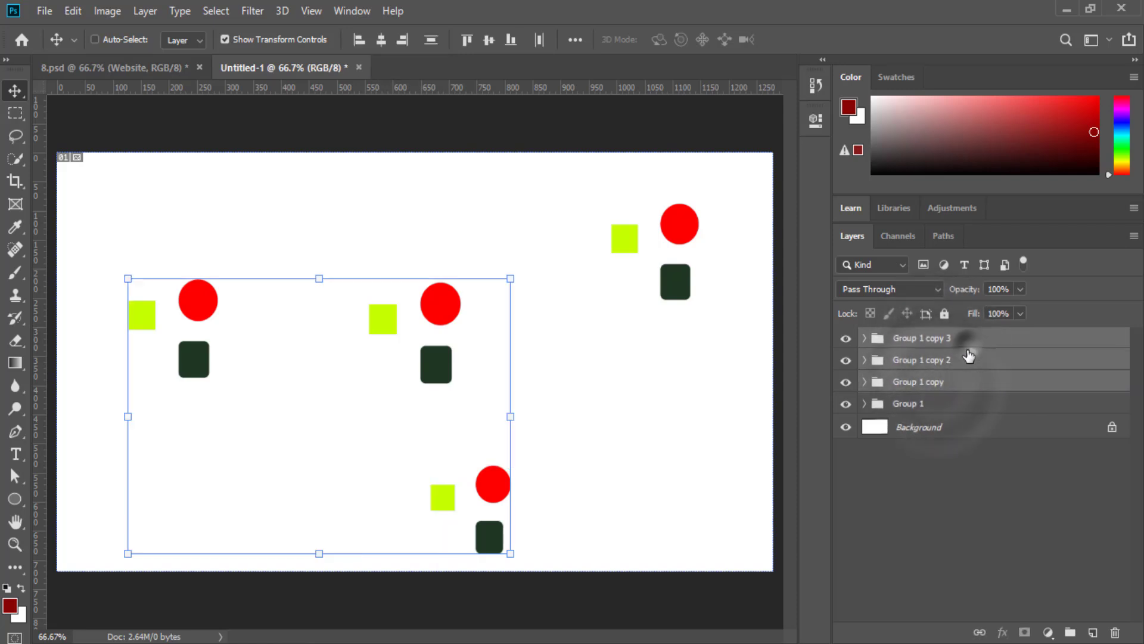
drag(969, 356, 1111, 631)
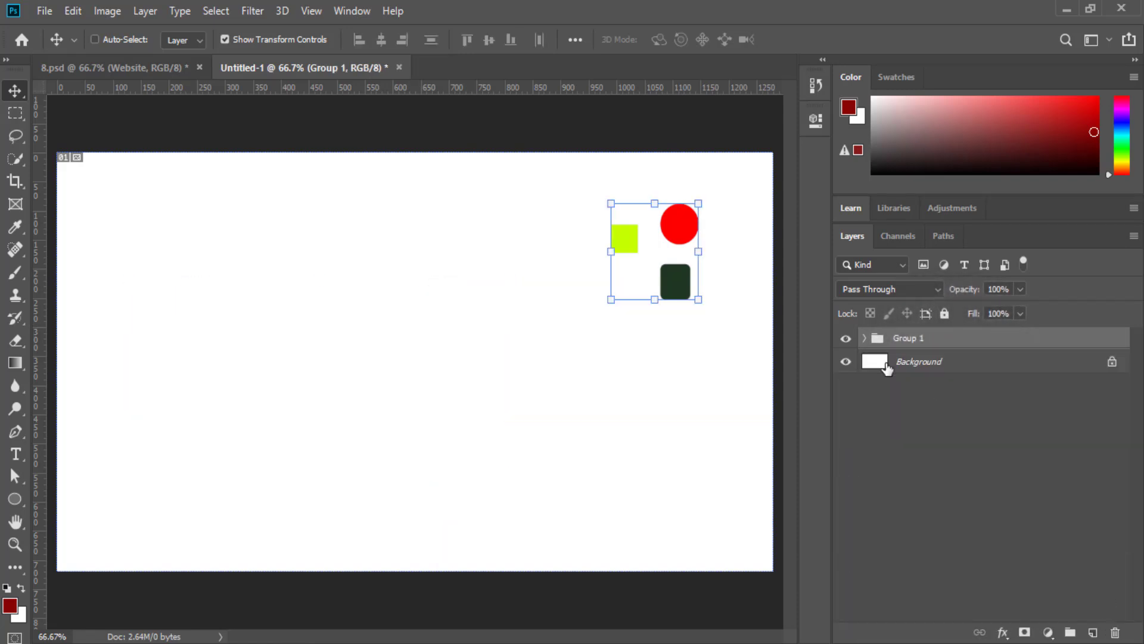
- Ungroup Group 1 and enlarge its three shapes together around the middle of the canvas until they nearly fill its height
click(902, 342)
key(ctrl+shift+g)
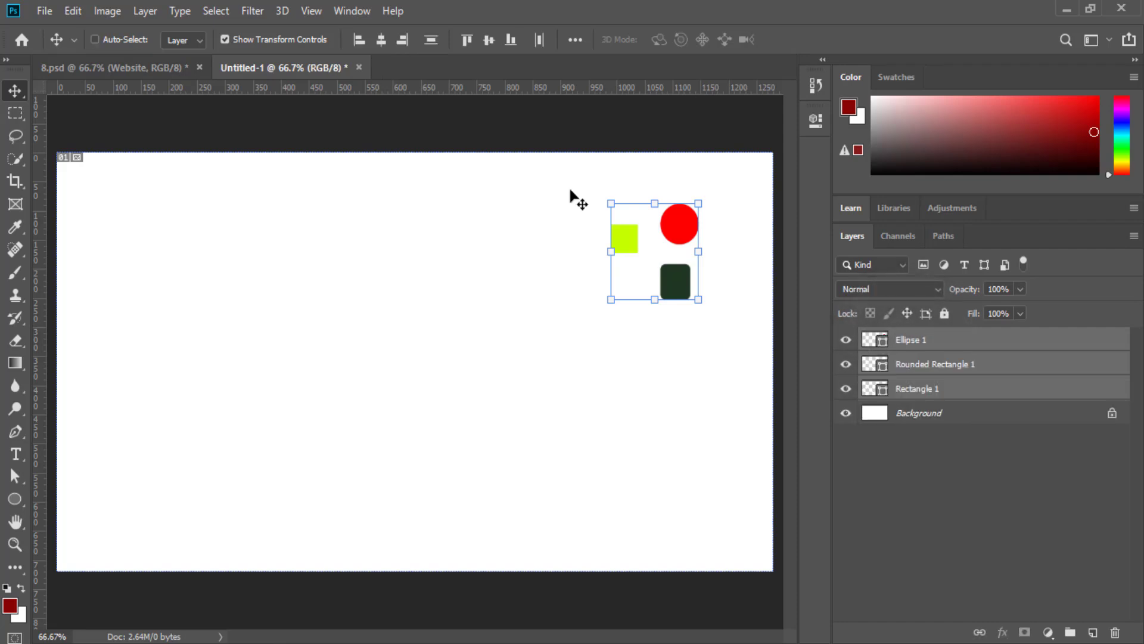
drag(607, 251, 323, 314)
drag(567, 190, 485, 272)
click(804, 40)
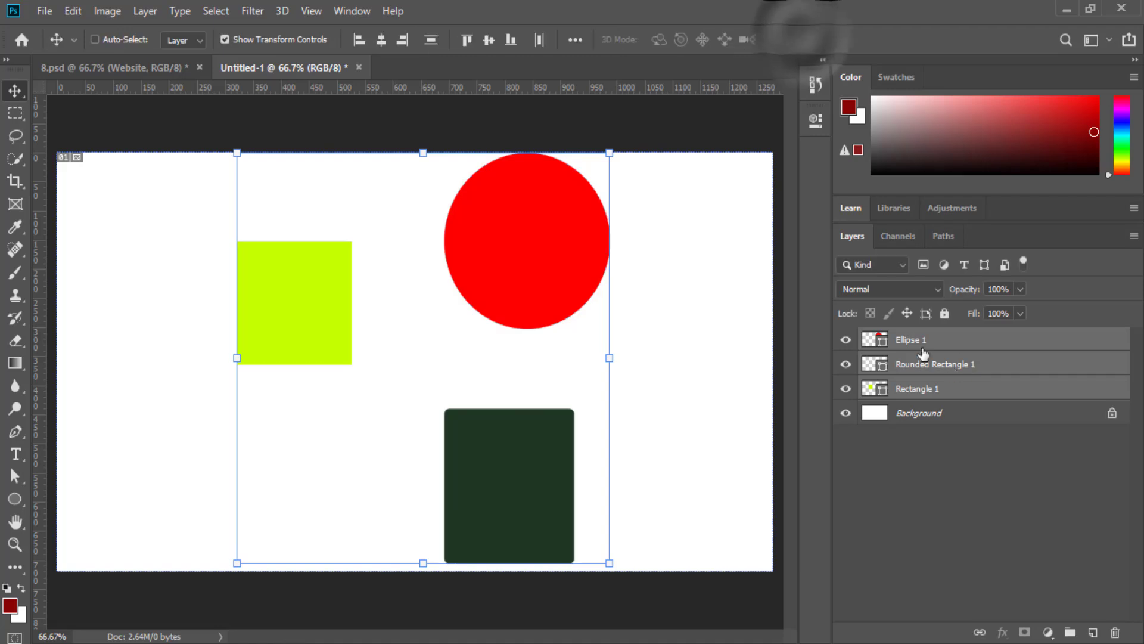
- Move the Ellipse 1 circle down and the Rounded Rectangle 1 shape up so that the two overlap
click(907, 339)
drag(541, 244, 514, 316)
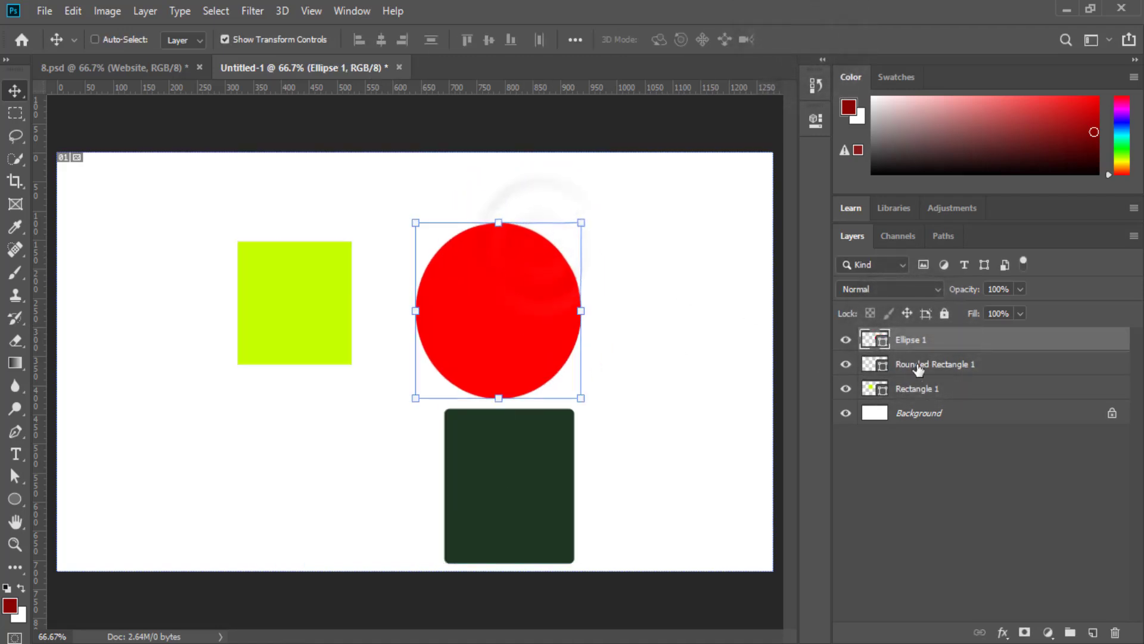
drag(524, 509, 516, 442)
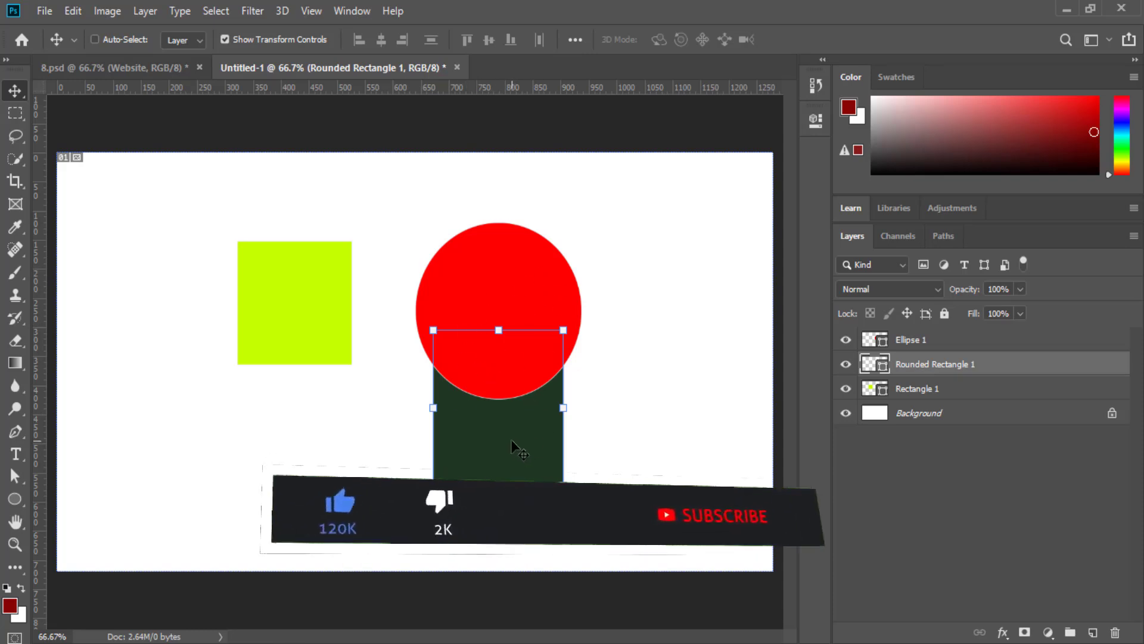
- Move the Rectangle 1 square horizontally toward the red circle until it overlaps the circle's edge
click(900, 339)
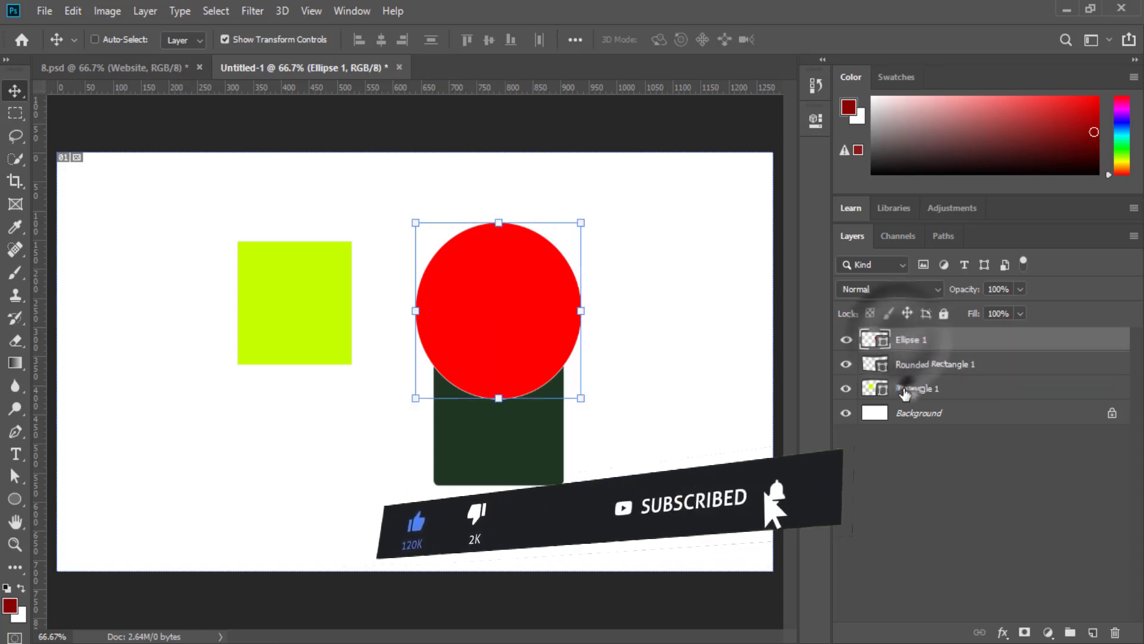
click(901, 389)
drag(293, 316, 381, 315)
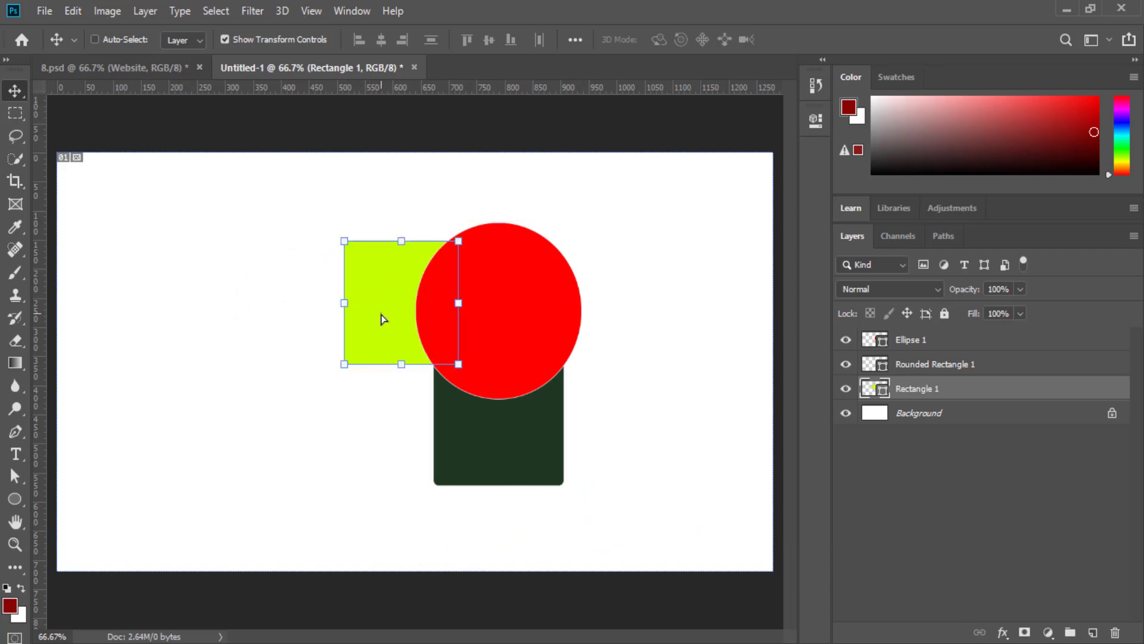
- Toggle the visibility of Ellipse 1 and Rounded Rectangle 1 off and back on to examine how the shapes overlap
click(845, 341)
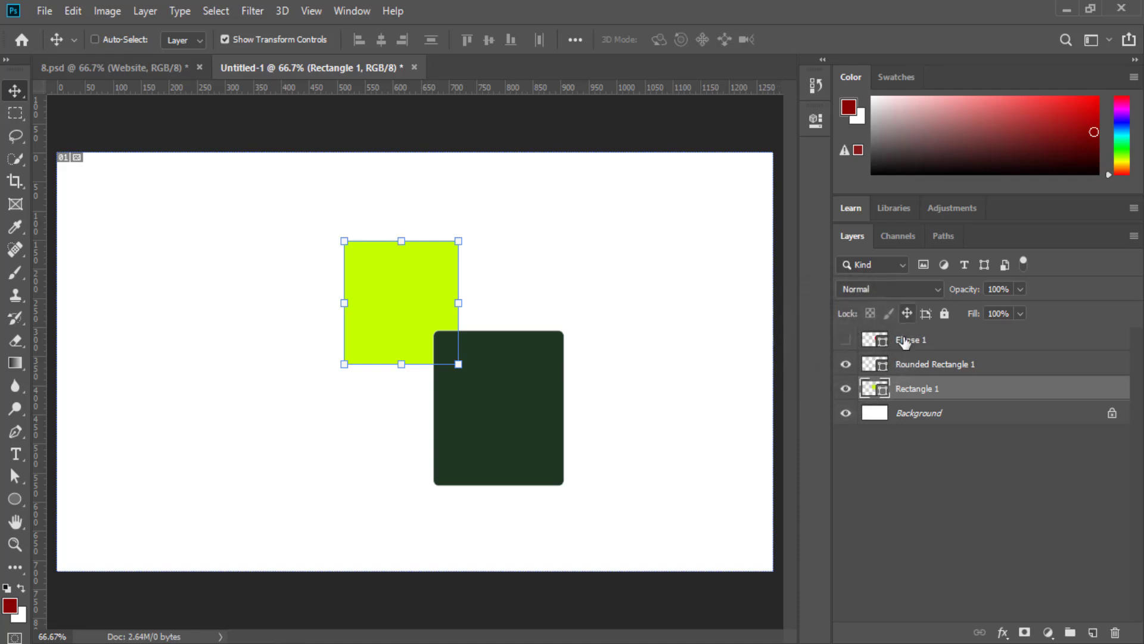
click(846, 364)
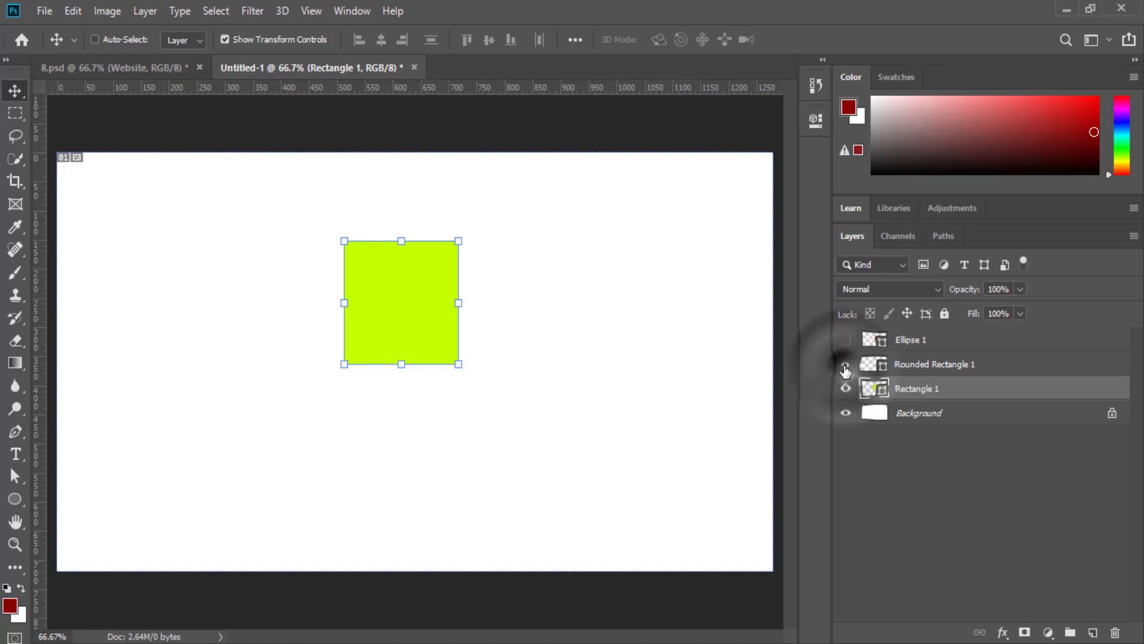
click(846, 365)
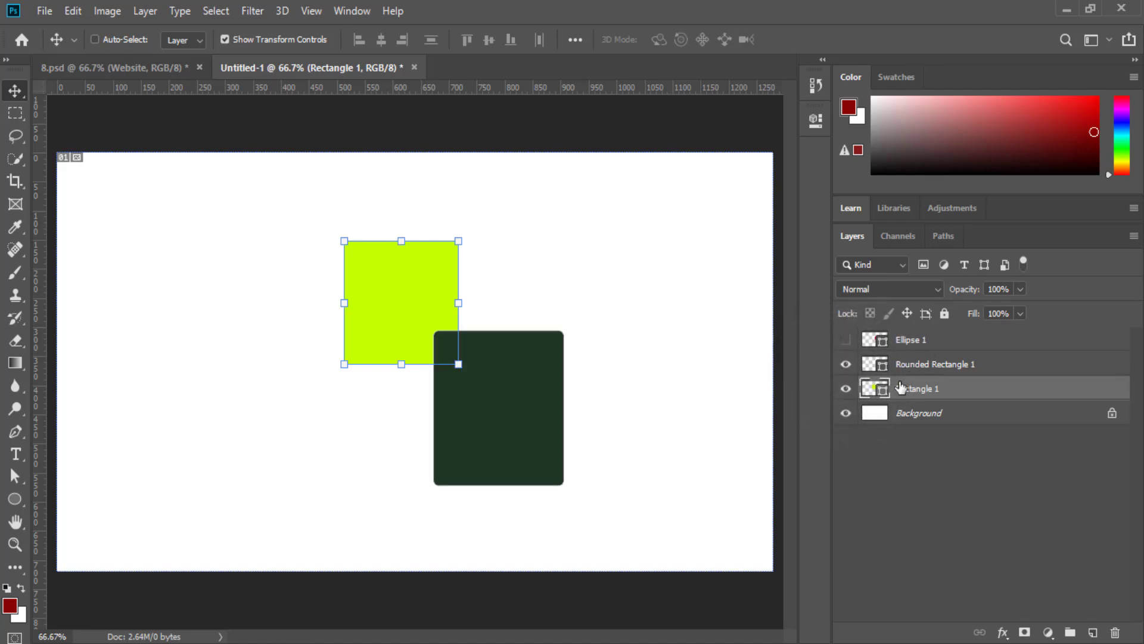
click(884, 393)
click(847, 339)
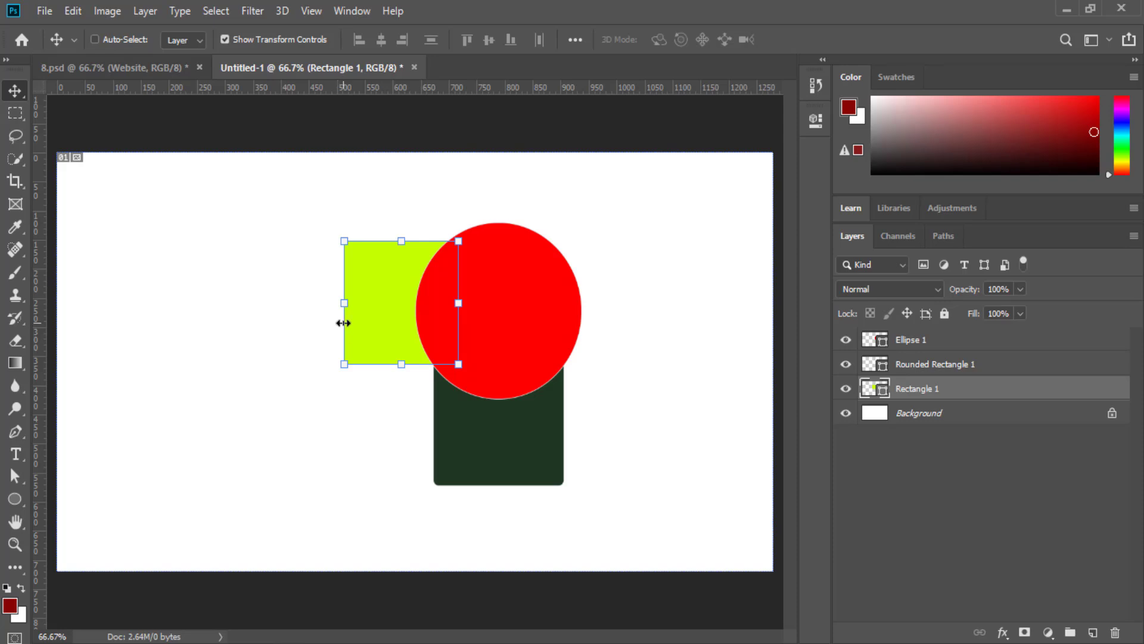
- Reorder Rounded Rectangle 1 in the layer stack, first above Ellipse 1 and finally below Rectangle 1
drag(955, 366, 935, 329)
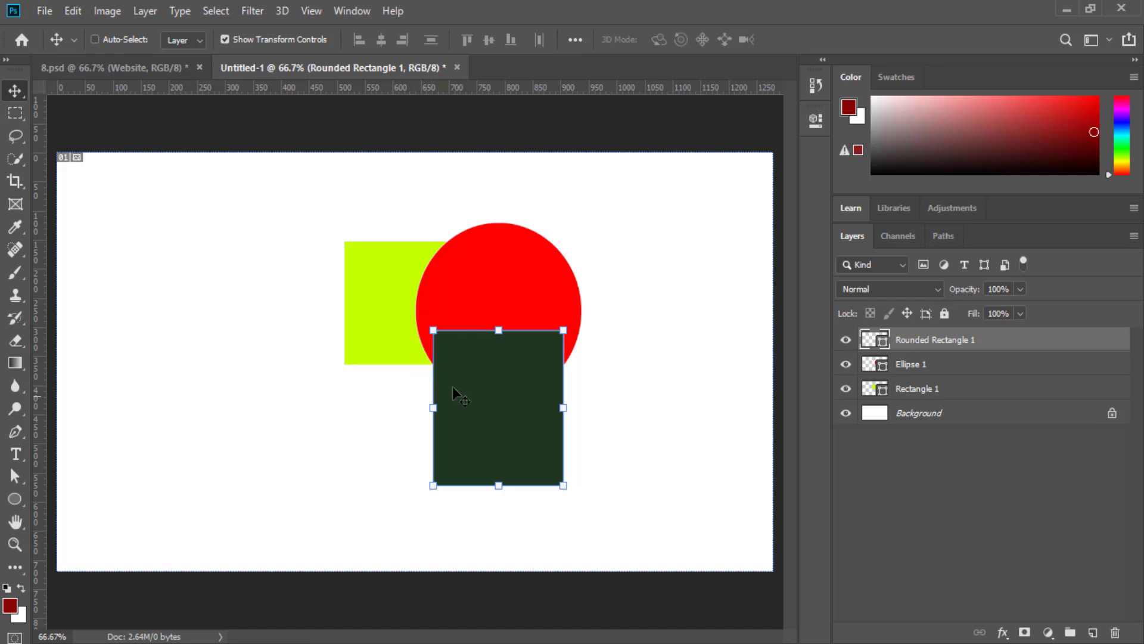
drag(922, 340, 920, 398)
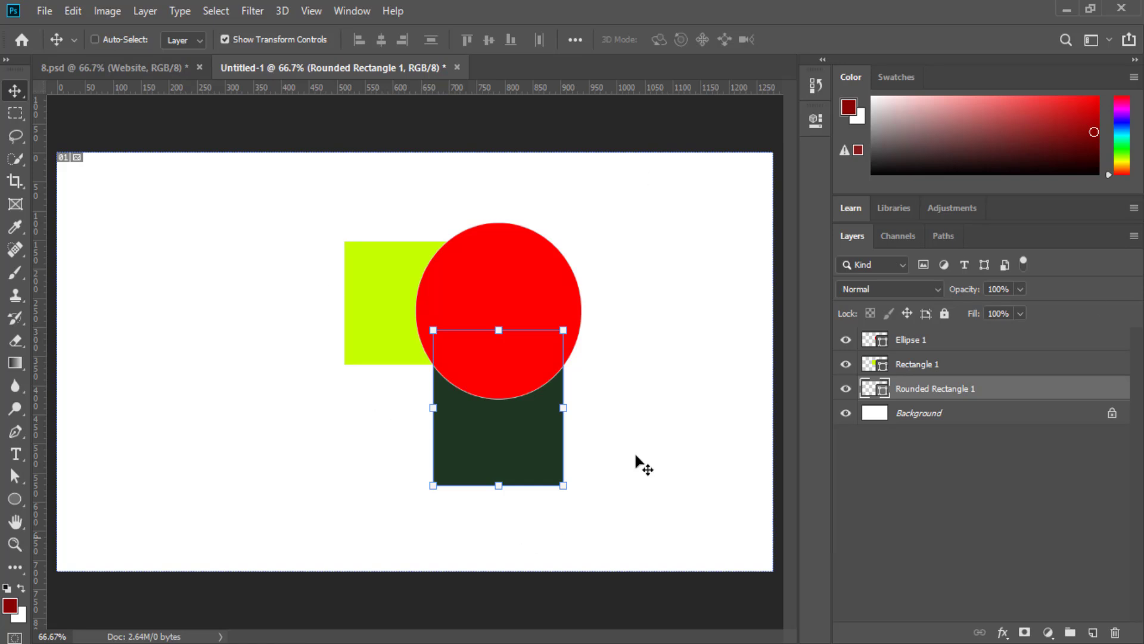
- Bring Rounded Rectangle 1 to the front of the stack, and send it backward one level behind Ellipse 1
click(149, 12)
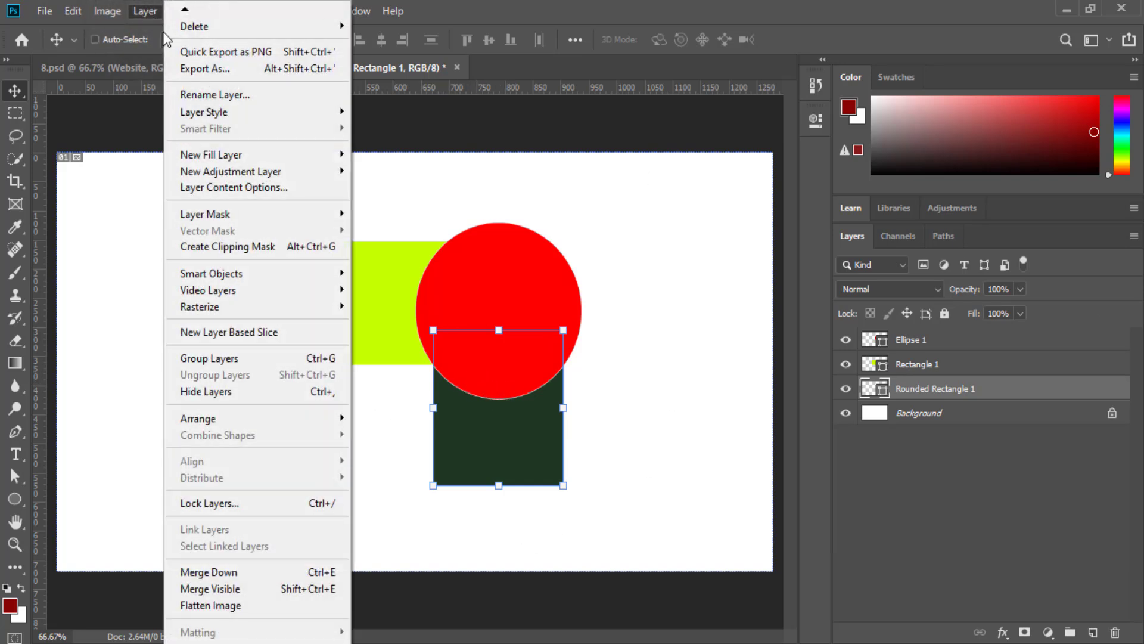
mouse_move(285, 421)
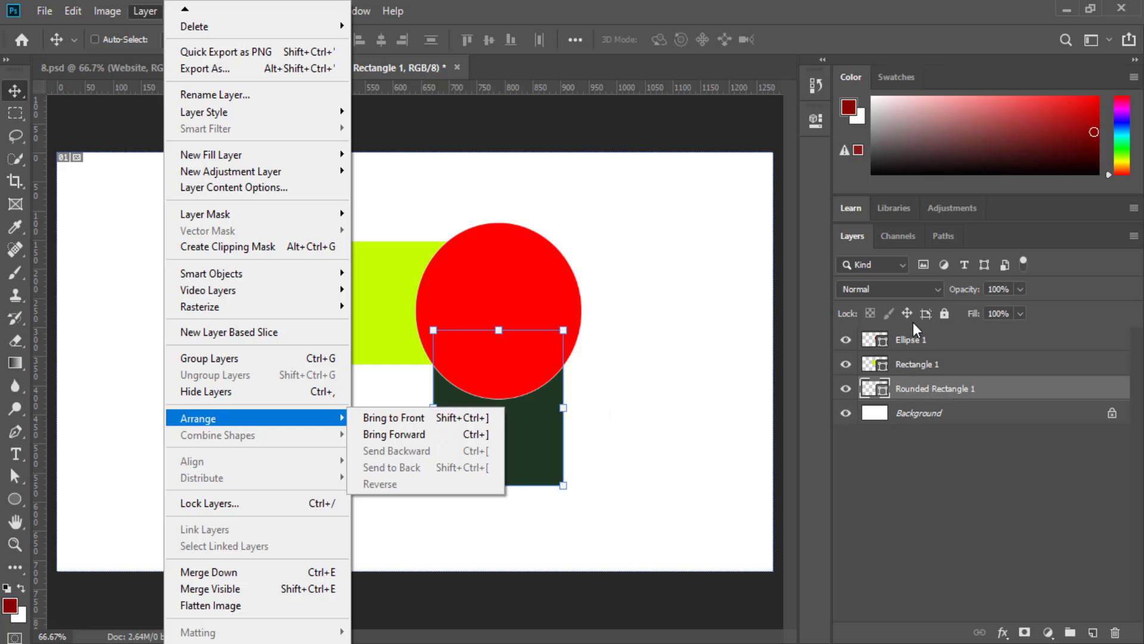
click(394, 419)
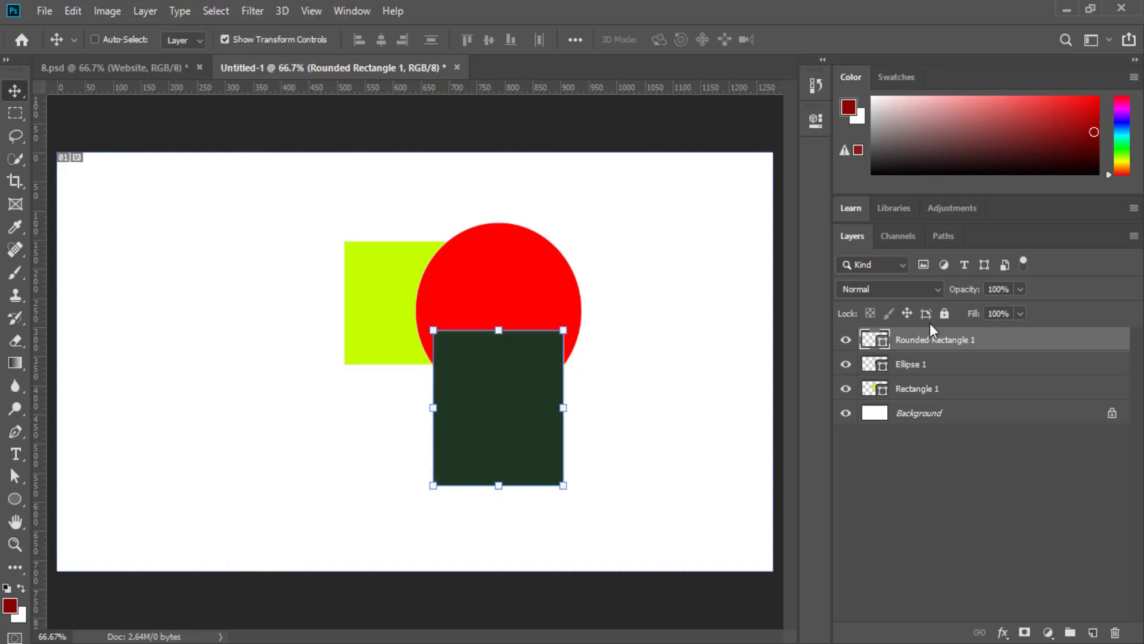
click(143, 11)
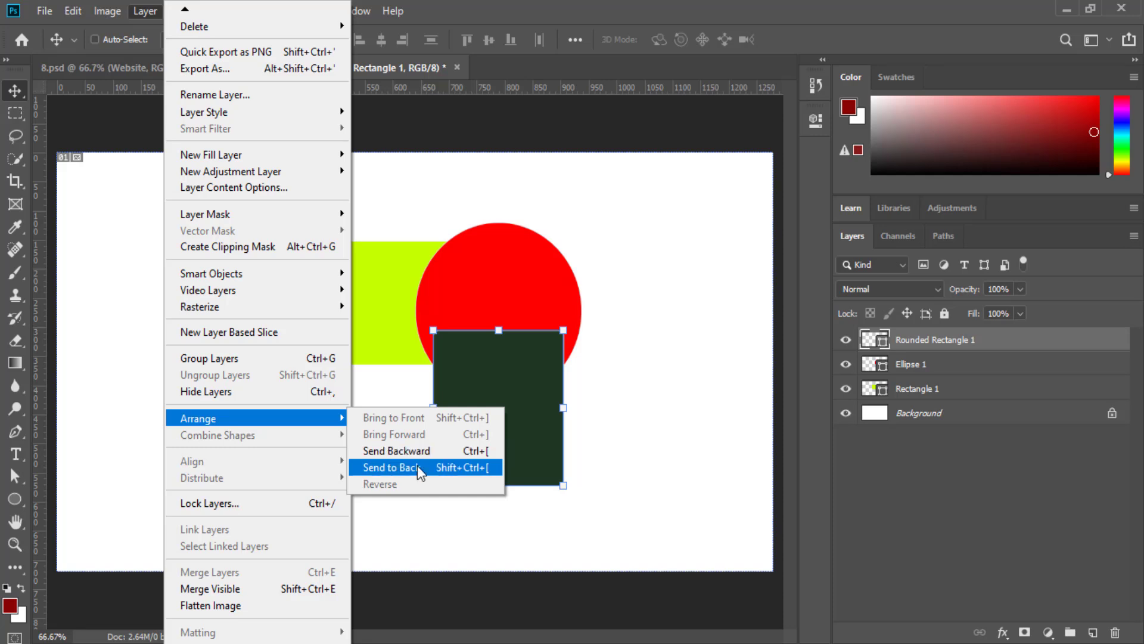
click(399, 451)
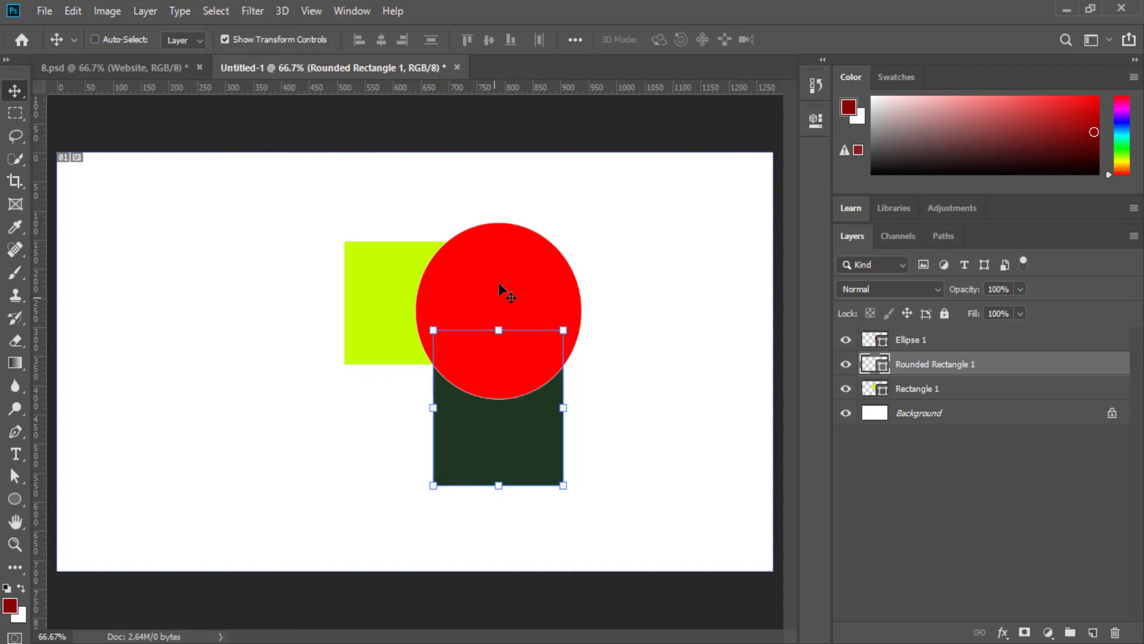
- Bring Rounded Rectangle 1 forward one level, and send it to the back behind the other shapes
key(ctrl+bracketright)
click(145, 12)
mouse_move(243, 410)
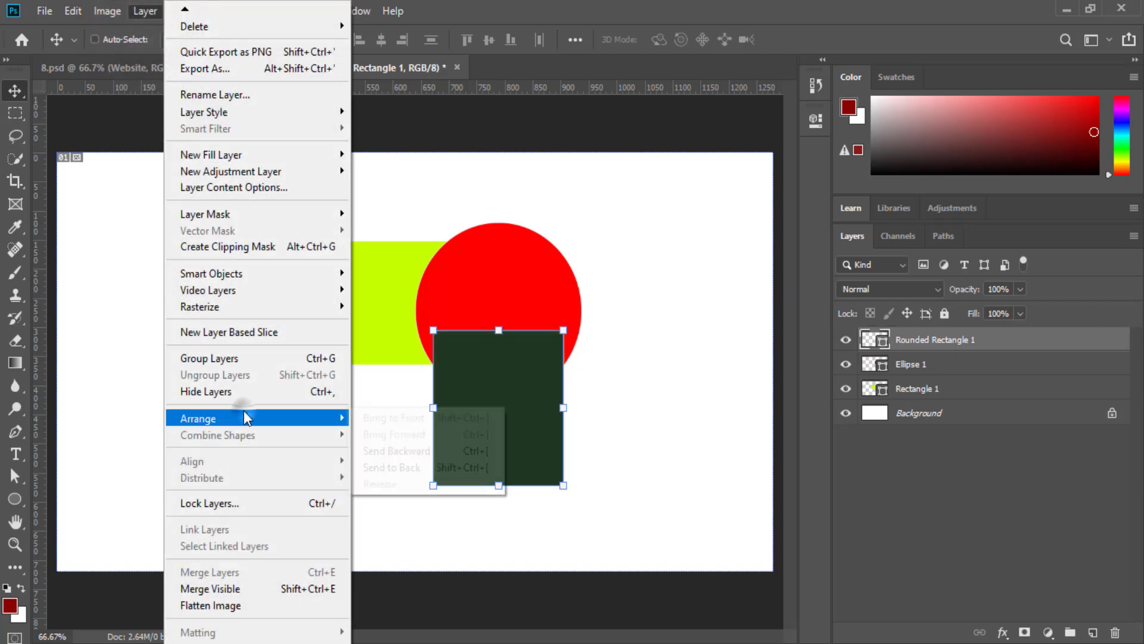
click(411, 466)
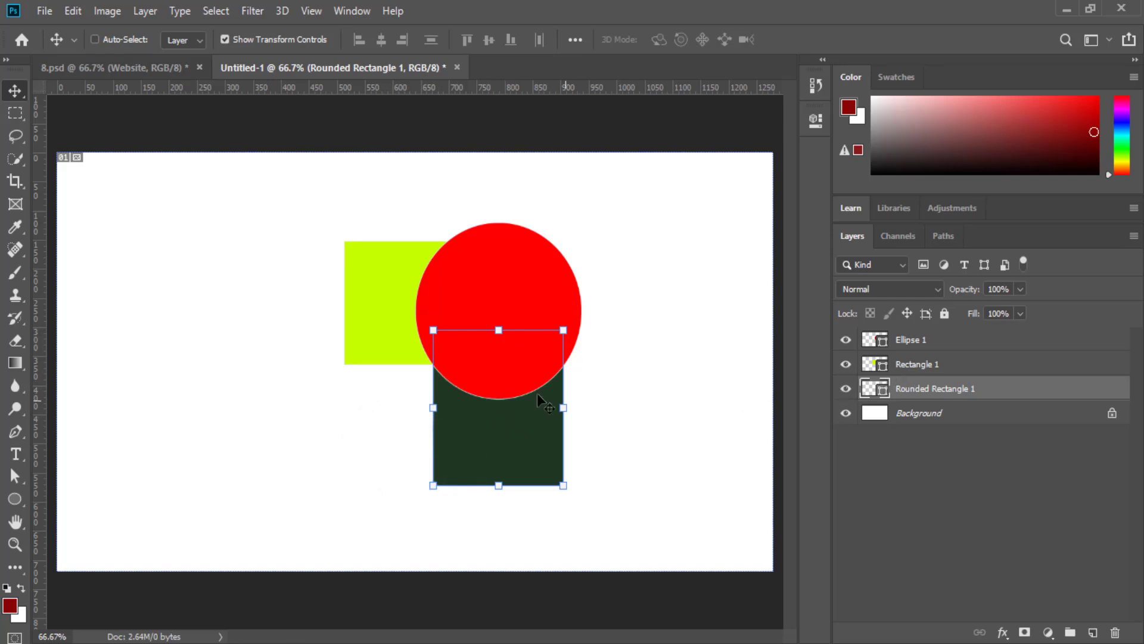
- Check which Arrange commands are available for Rectangle 1 and for Ellipse 1 without applying any
click(901, 362)
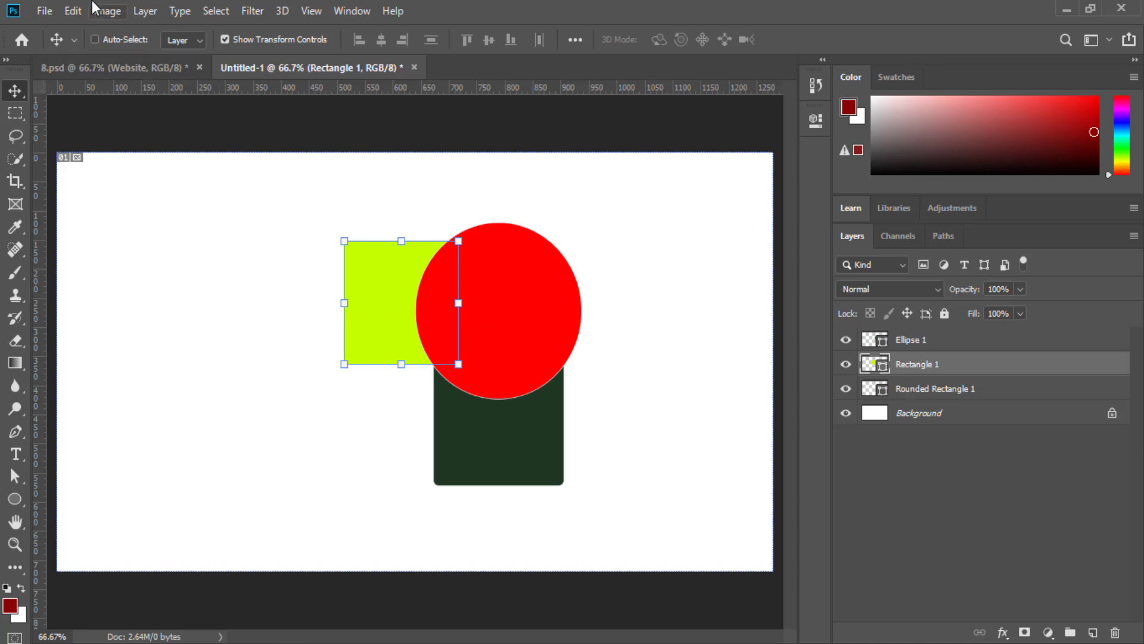
click(144, 11)
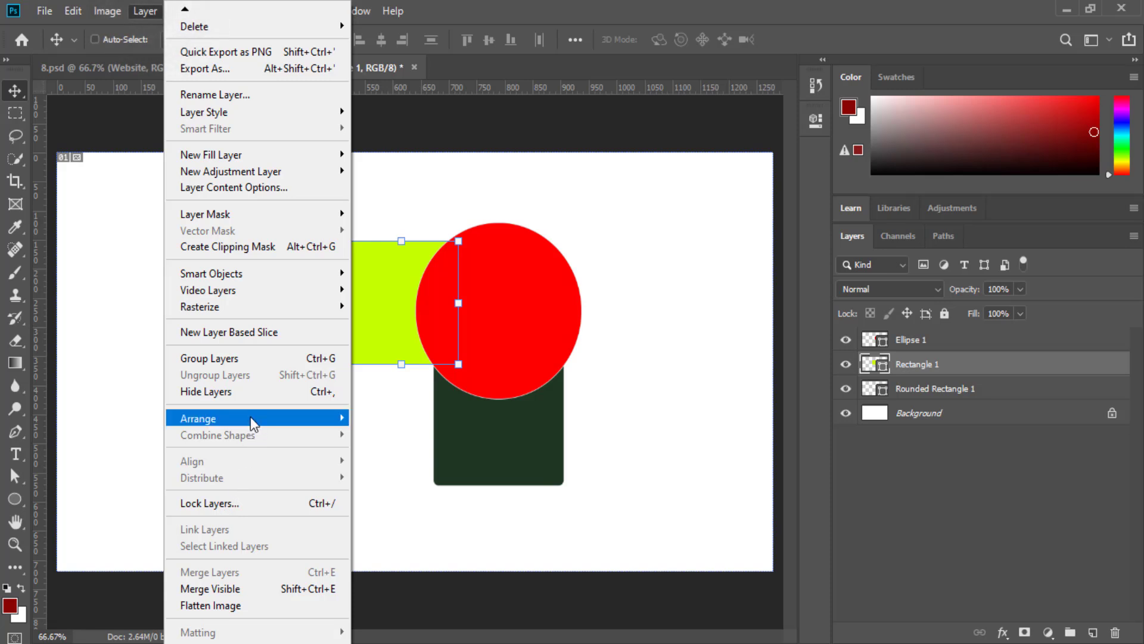
mouse_move(250, 416)
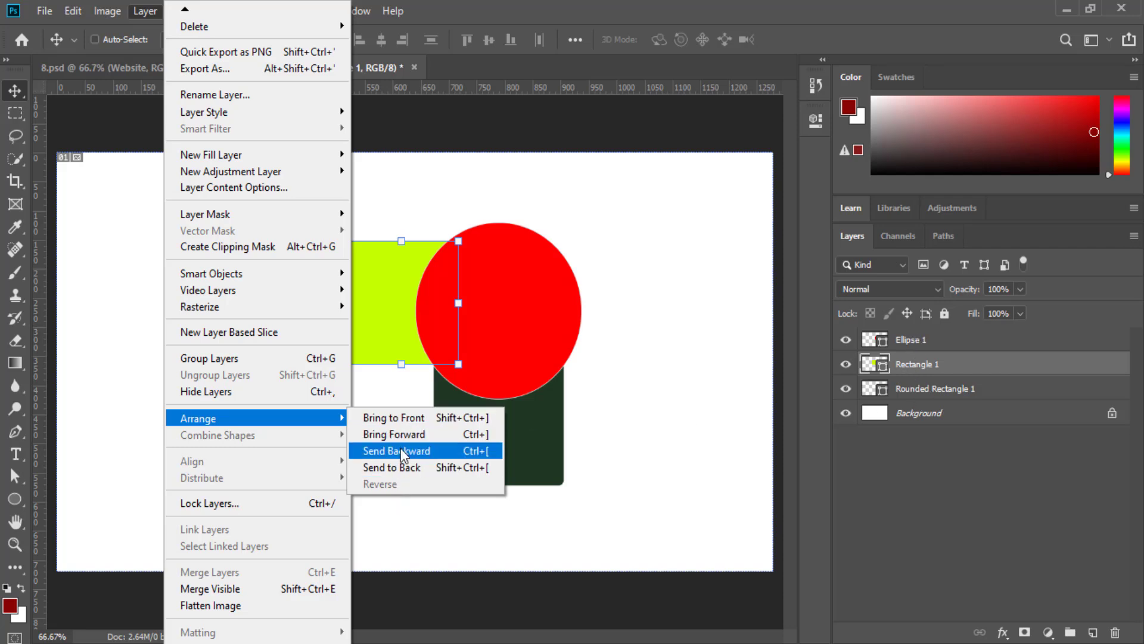
click(914, 341)
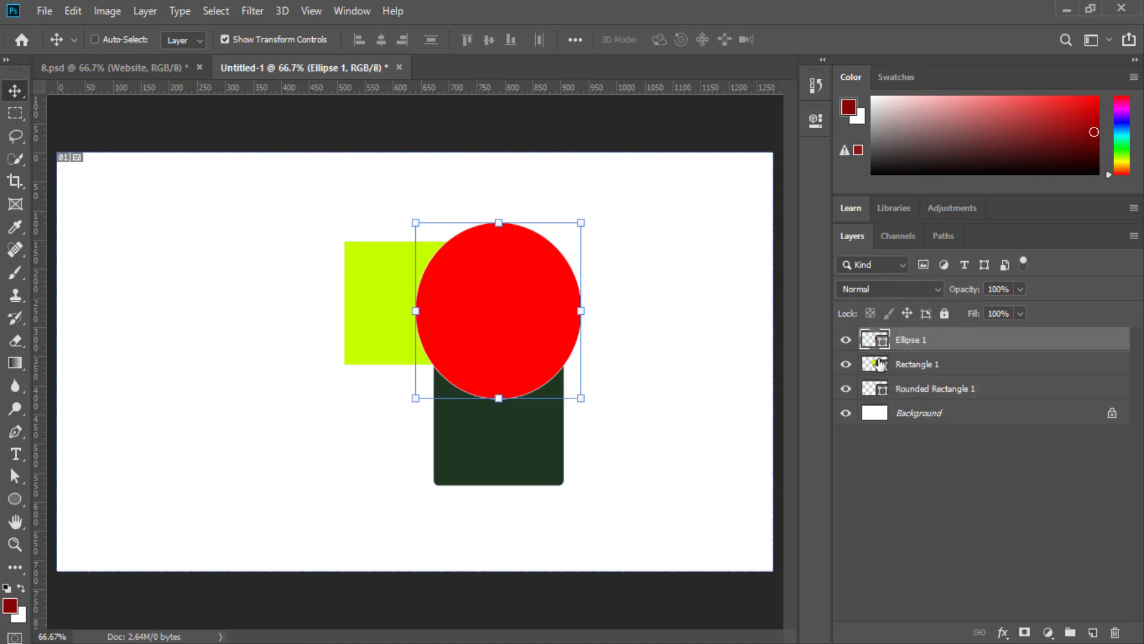
click(148, 11)
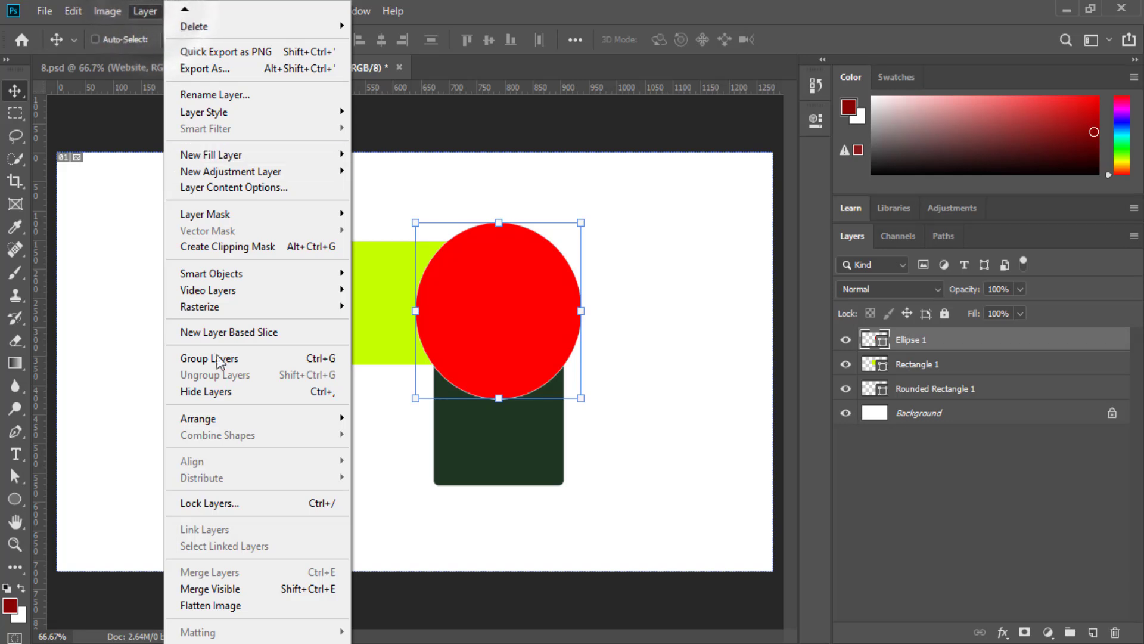
click(222, 424)
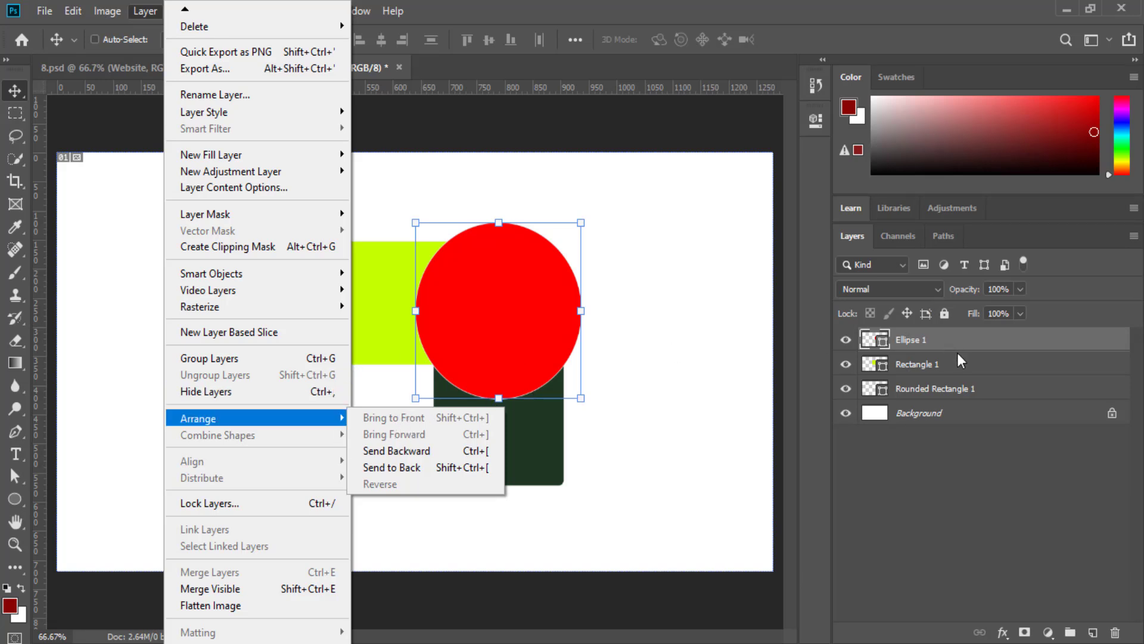
- Bring Rectangle 1 to the front of the stack, above the red circle
click(912, 361)
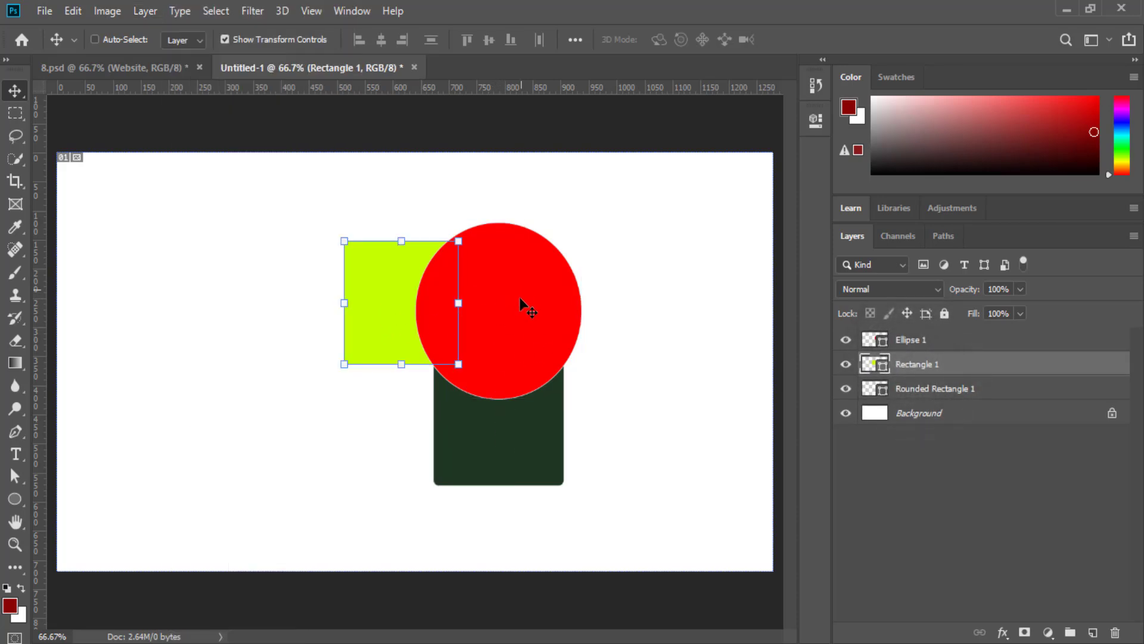
click(143, 10)
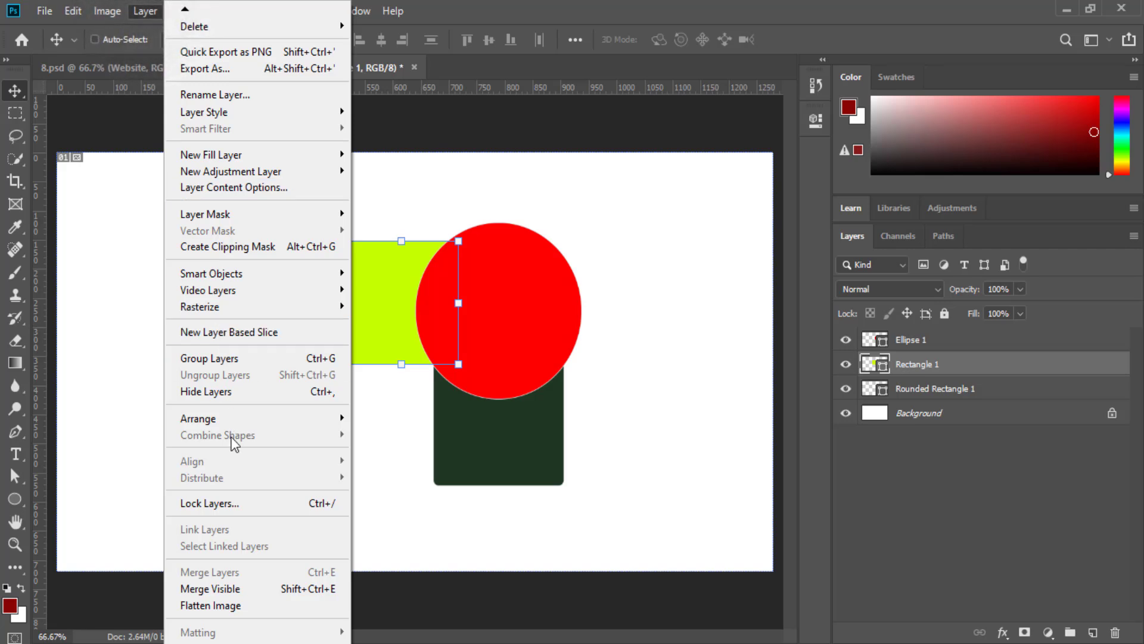
mouse_move(249, 417)
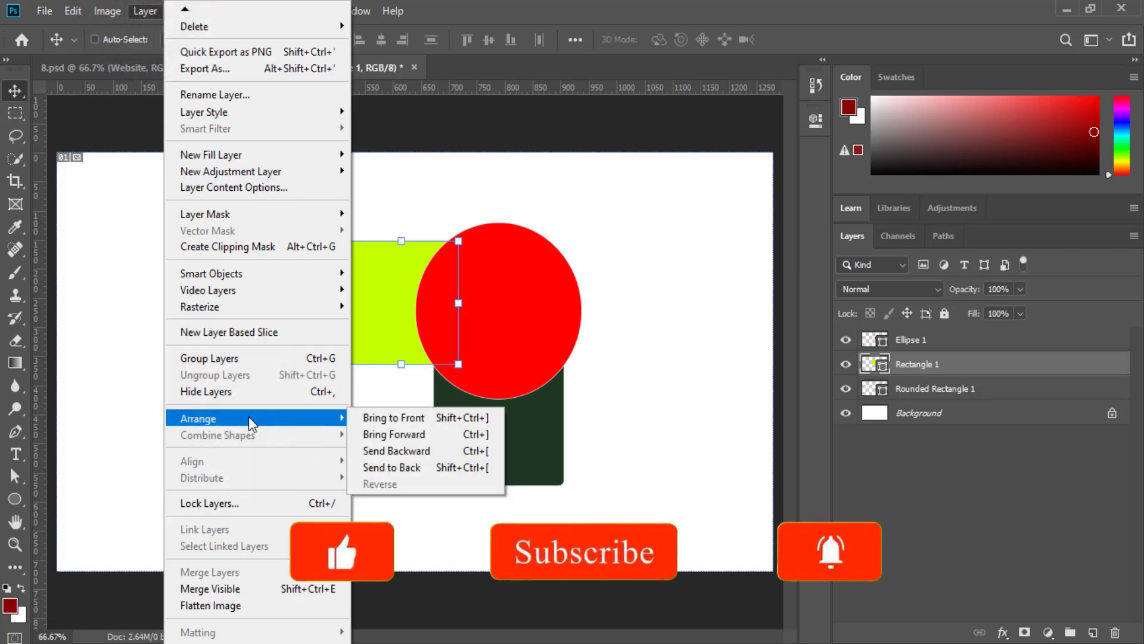
click(424, 416)
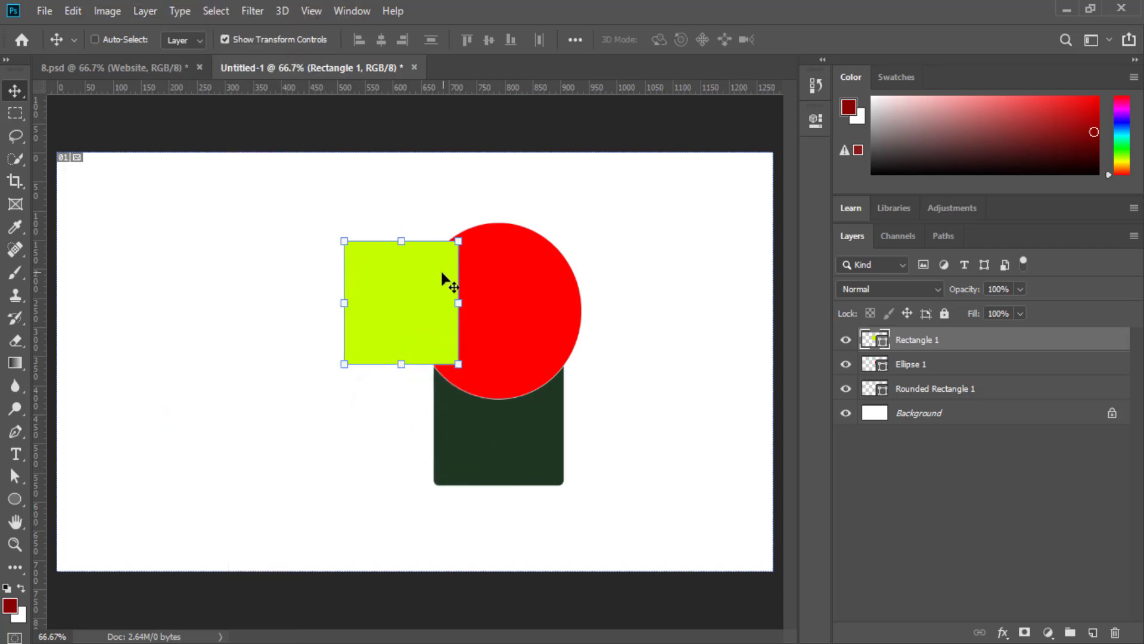
- Check which Arrange commands are available for Rectangle 1 while it is the frontmost shape
click(145, 11)
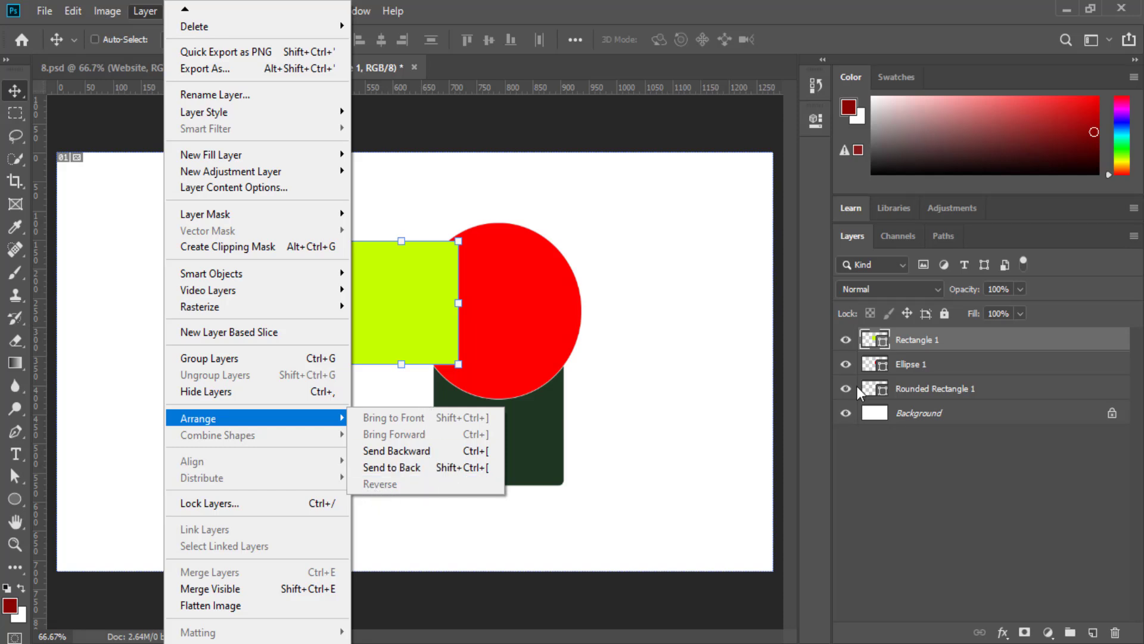
click(917, 364)
click(917, 364)
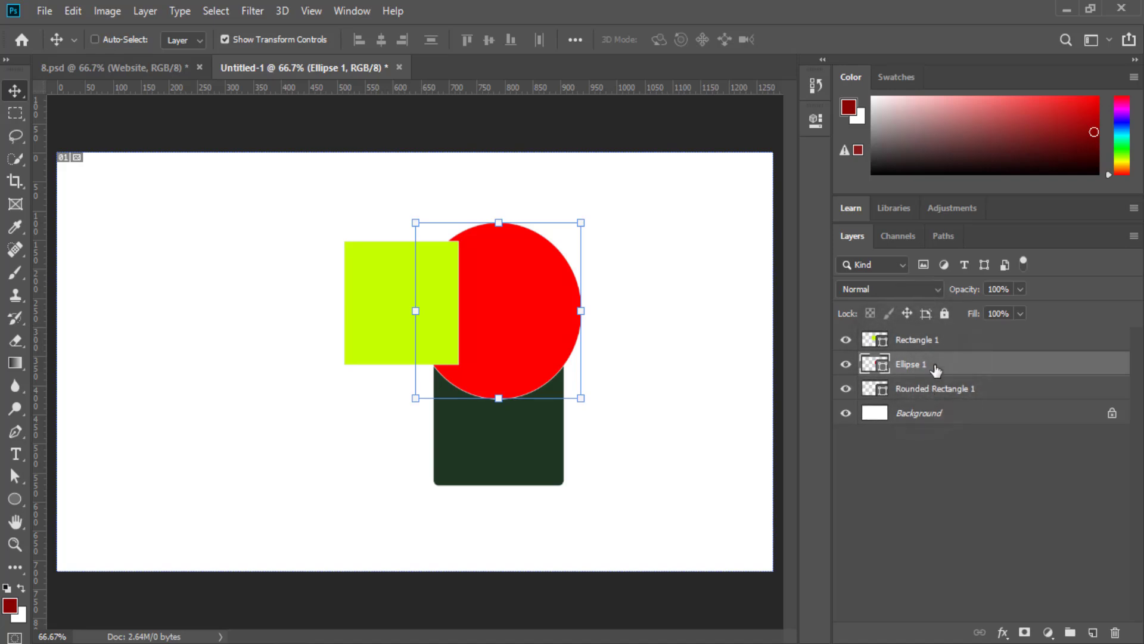
- Rename the layers Rounded Rectangle 1 as 3, Ellipse 1 as 2 and Rectangle 1 as 1
double_click(923, 393)
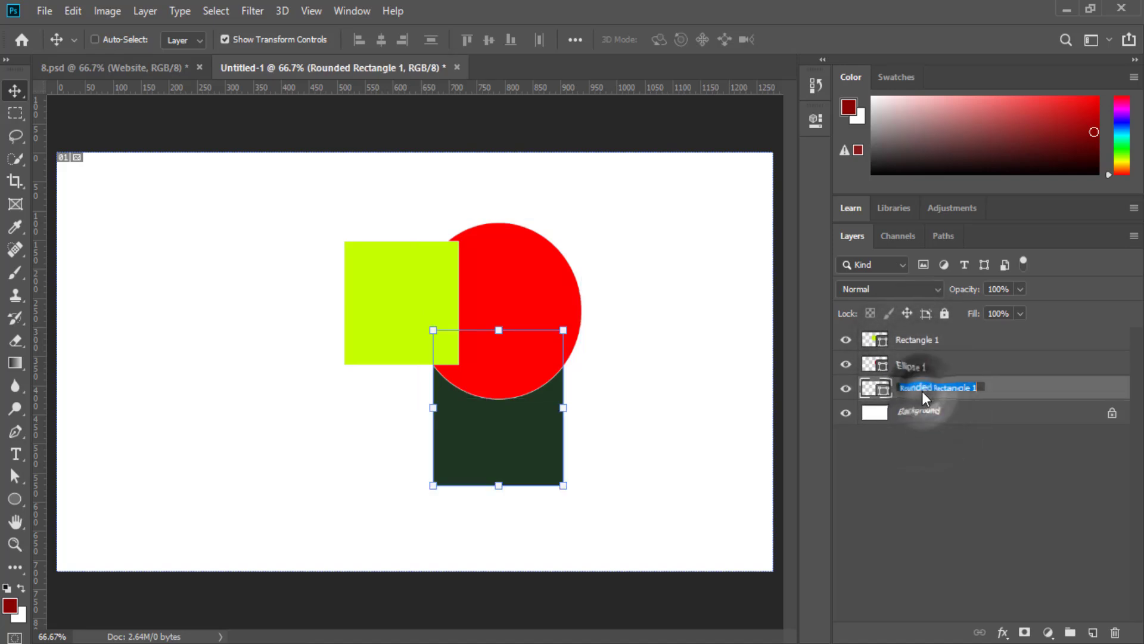
text(3)
double_click(921, 364)
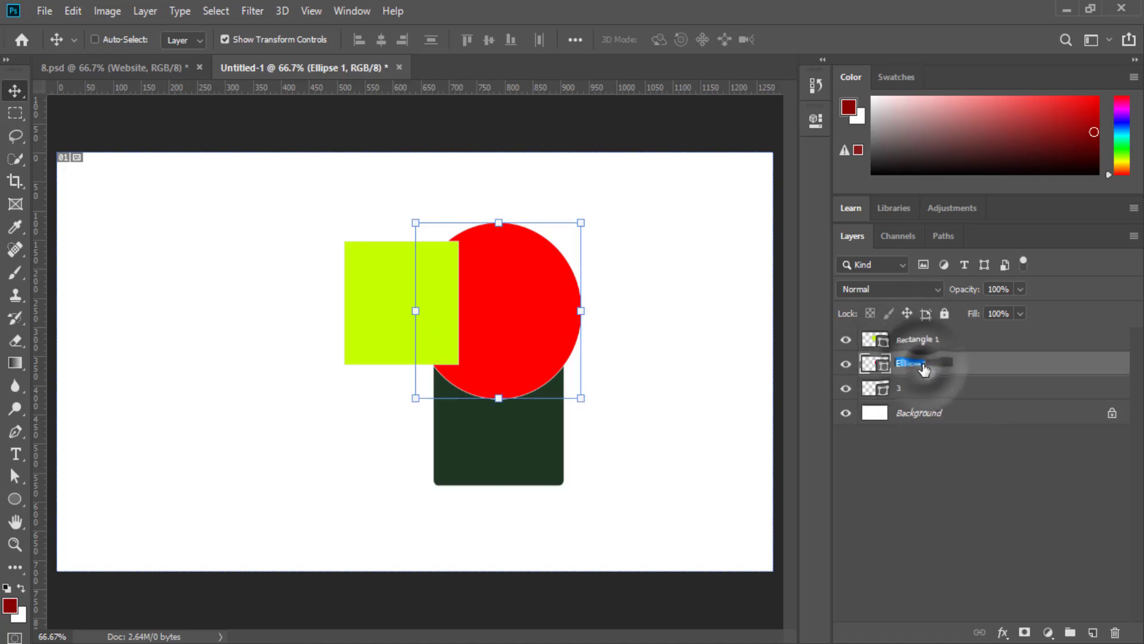
text(2)
double_click(916, 339)
text(1)
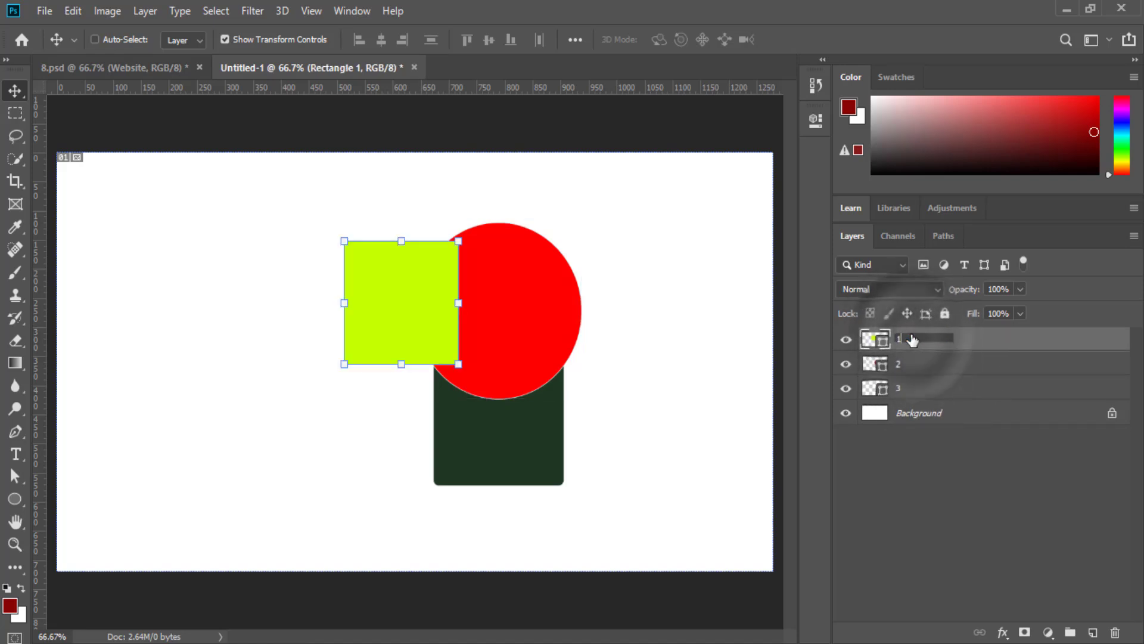
key(Return)
click(949, 446)
- Select layers 1, 2 and 3 together and reverse their stacking order
click(920, 340)
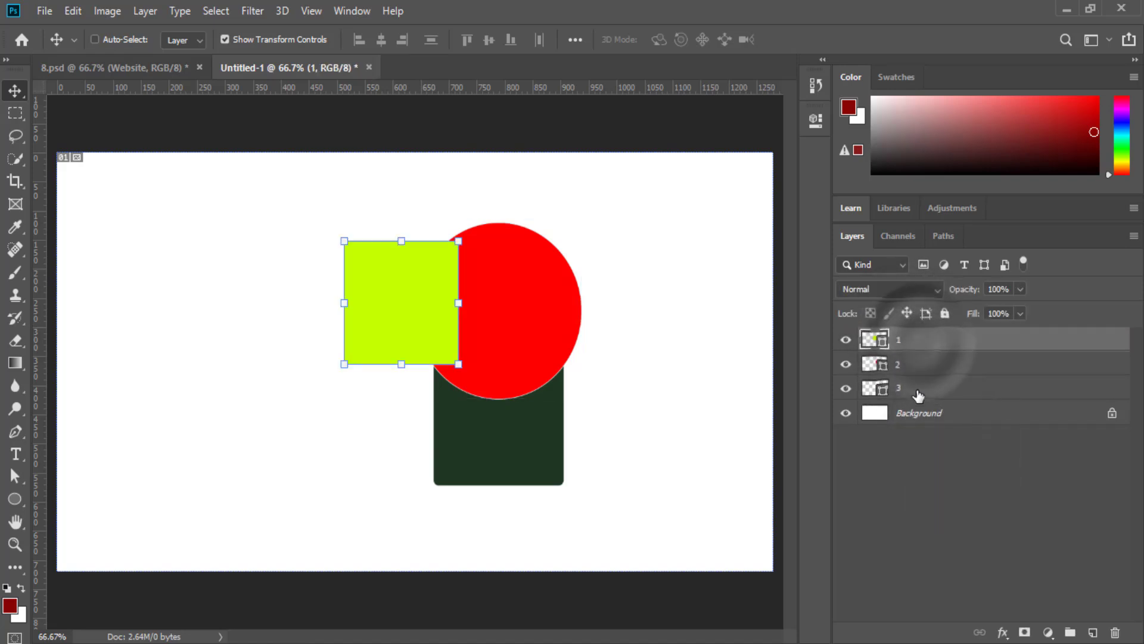
shift+click(911, 389)
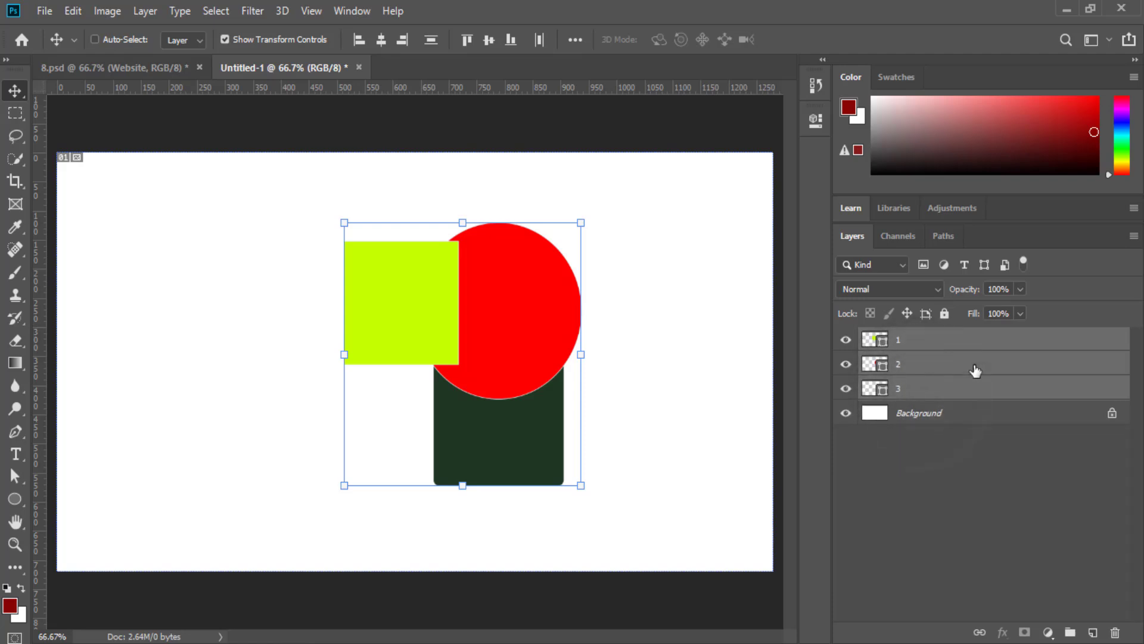
click(158, 11)
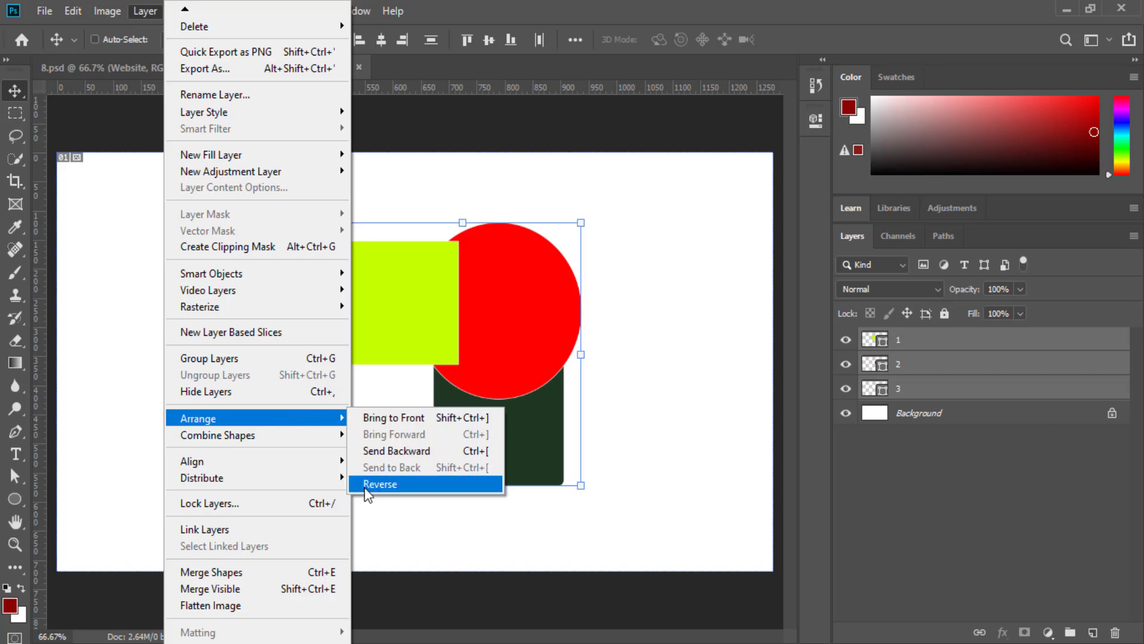
click(413, 487)
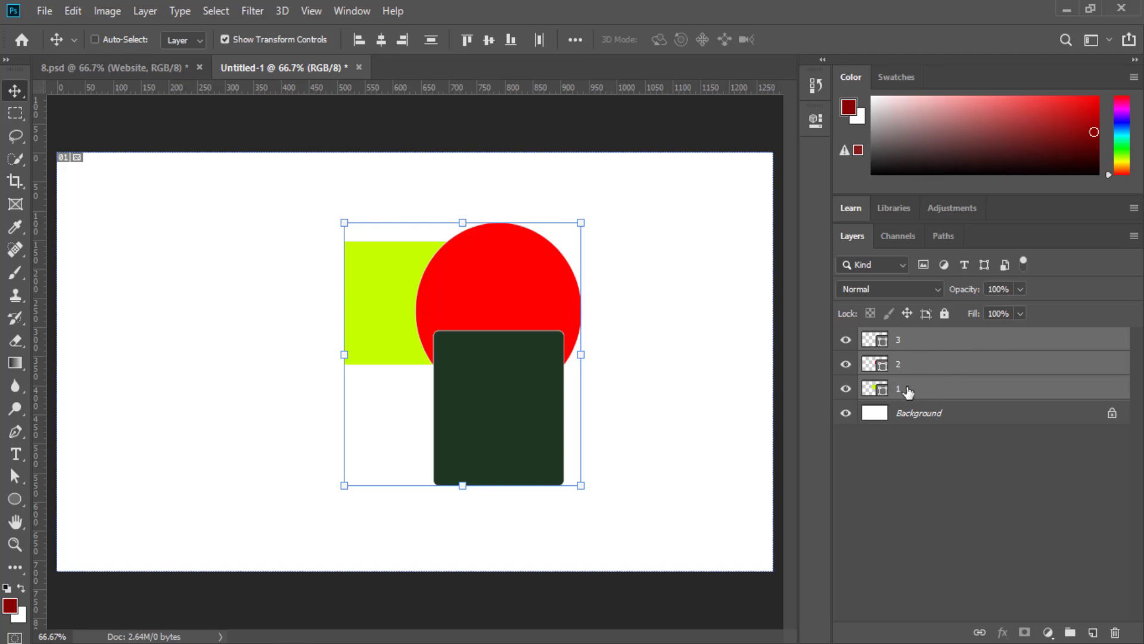
- Reverse the stacking order of layers 1, 2 and 3 again, putting the green square back on top
click(144, 10)
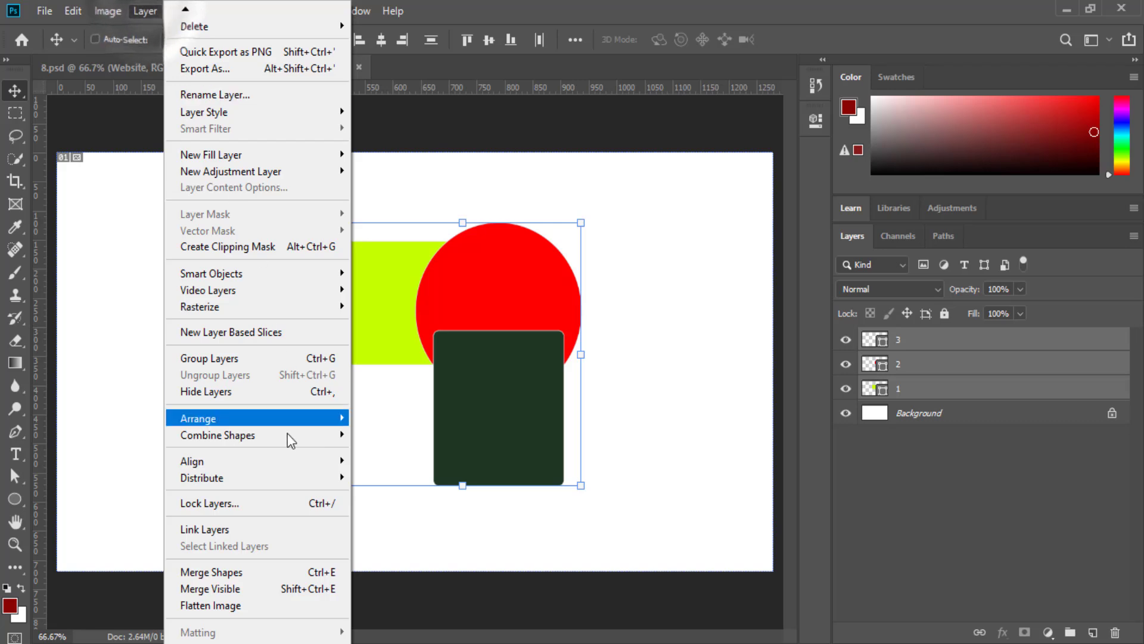
click(267, 418)
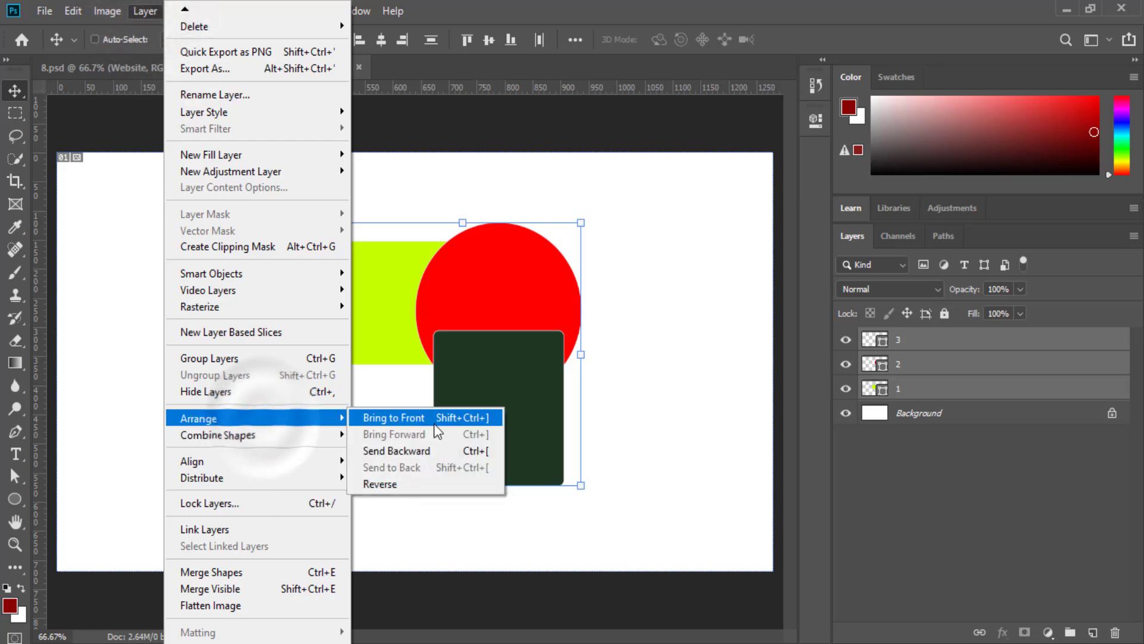
click(391, 486)
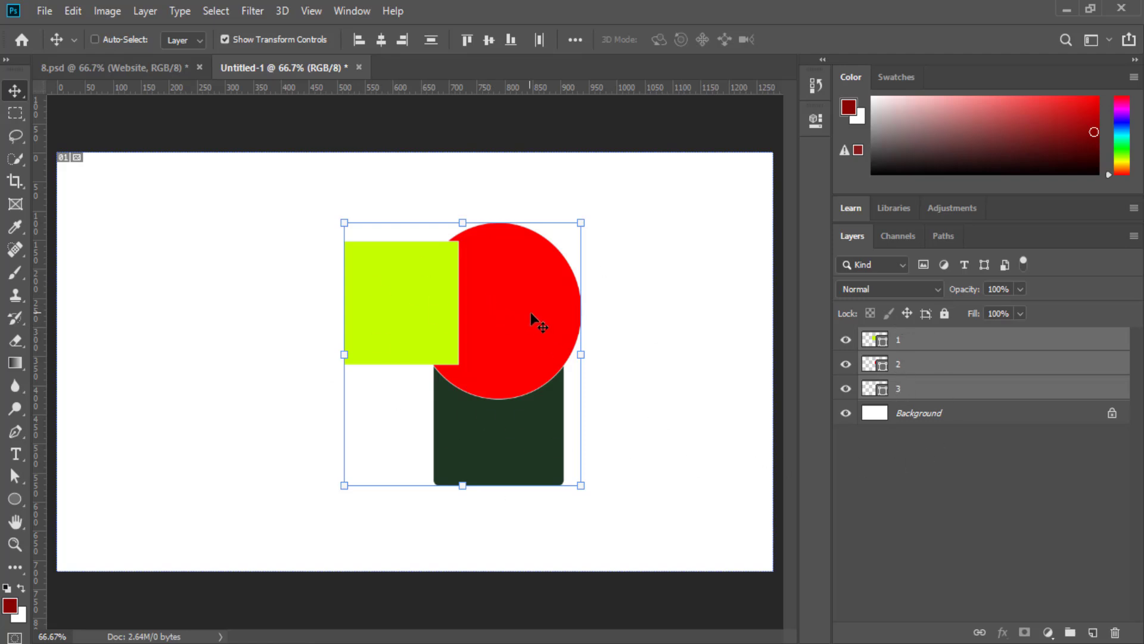
click(145, 11)
mouse_move(334, 439)
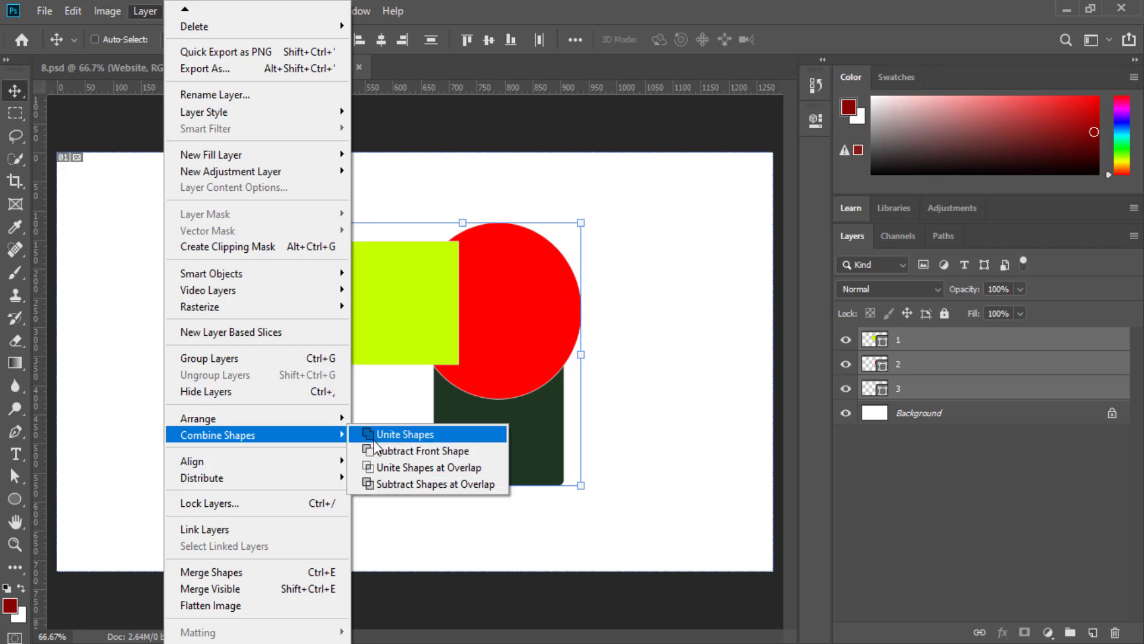
click(1016, 490)
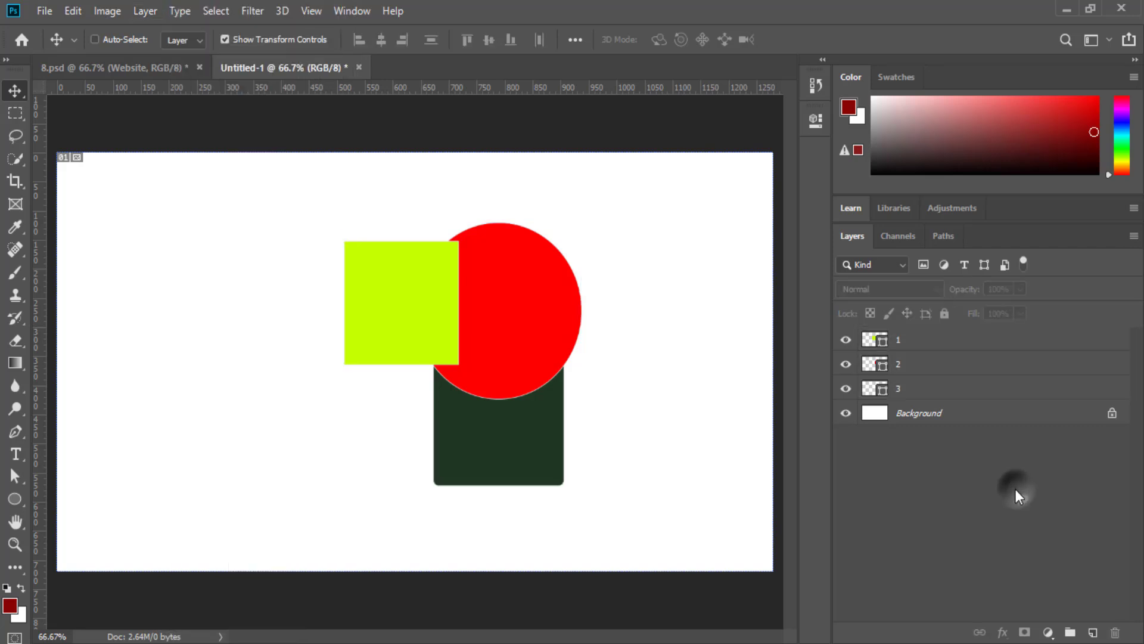
- Move the dark rounded rectangle clear of the red circle to its right, and shift the green square to slightly overlap the circle's left side
click(915, 396)
drag(651, 417, 660, 379)
click(906, 362)
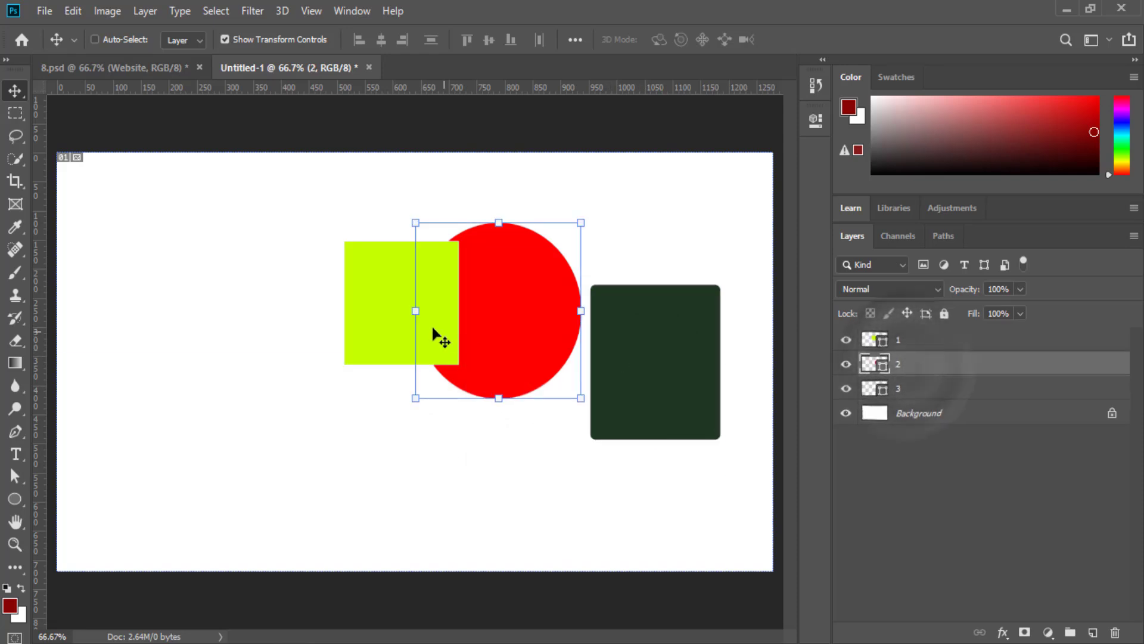
drag(419, 325, 390, 321)
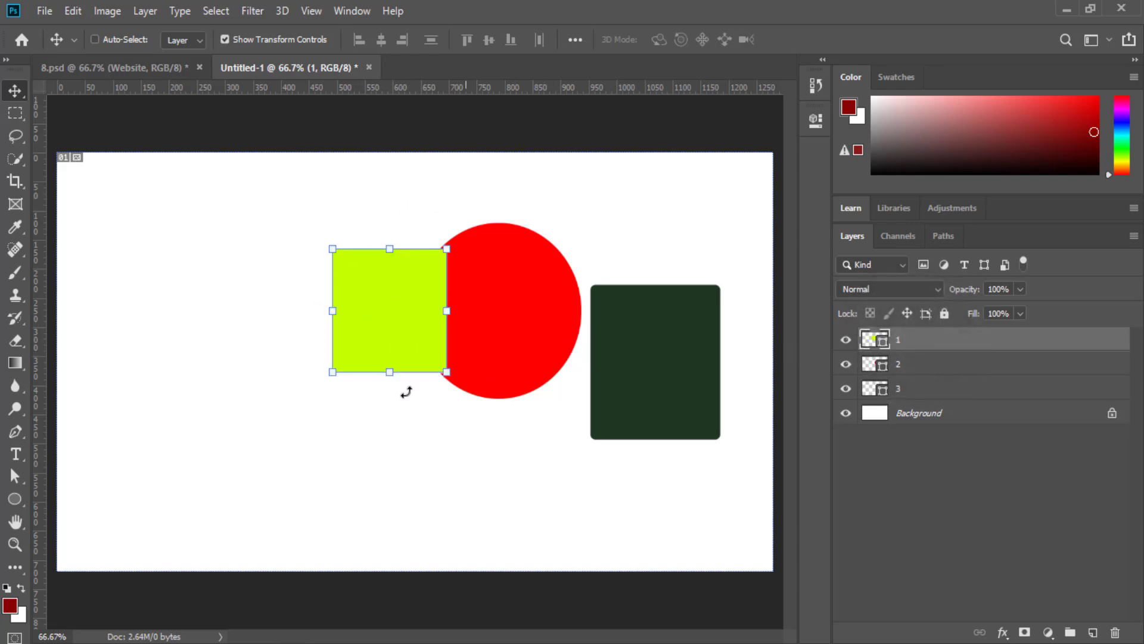
drag(388, 319, 484, 310)
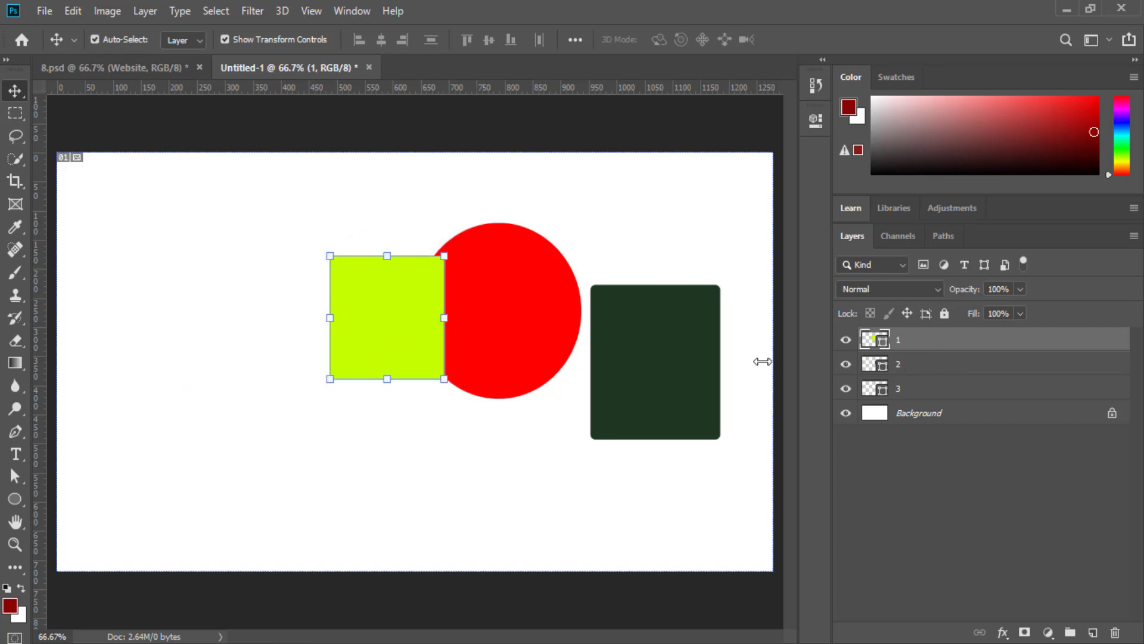
- Select layers 1 and 2 together and combine them with Unite Shapes
key(ctrl)
ctrl+click(897, 364)
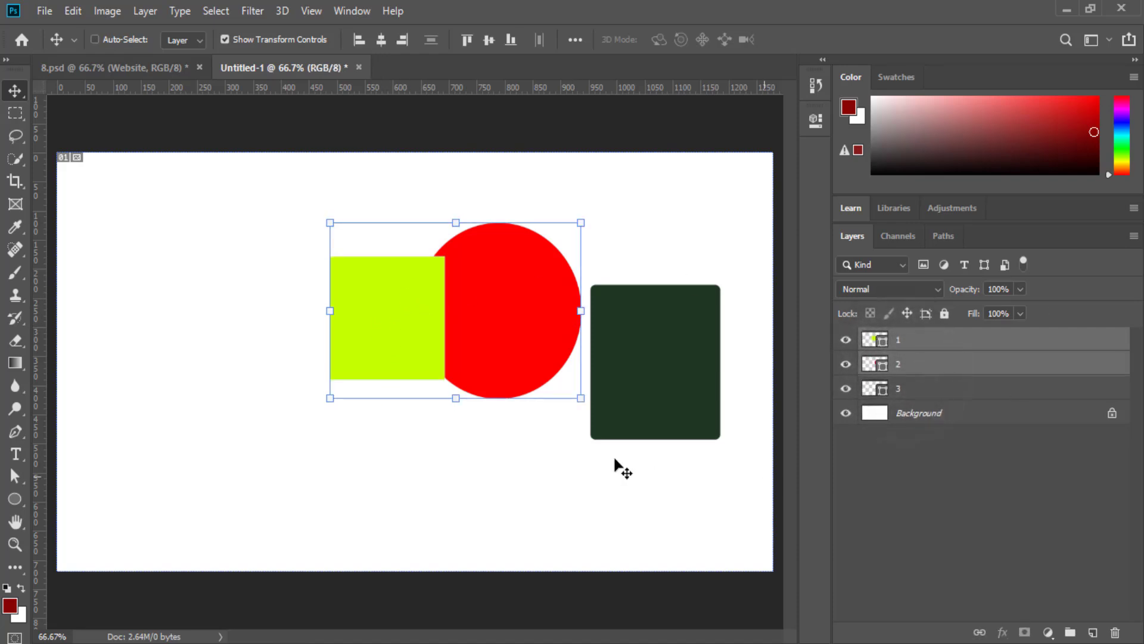
click(146, 11)
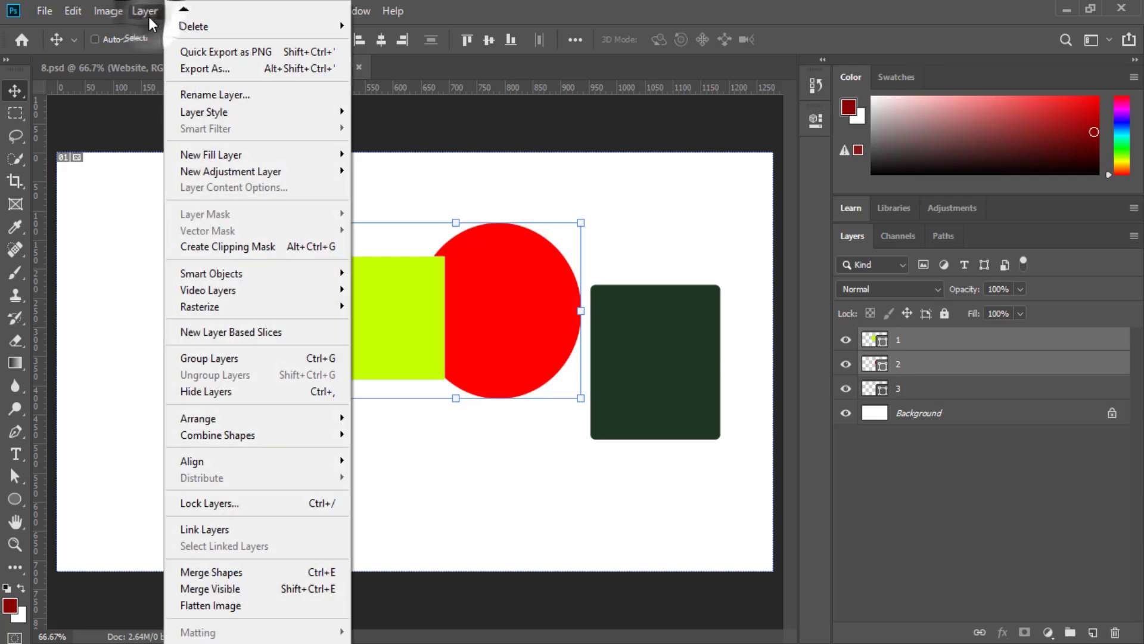
mouse_move(236, 442)
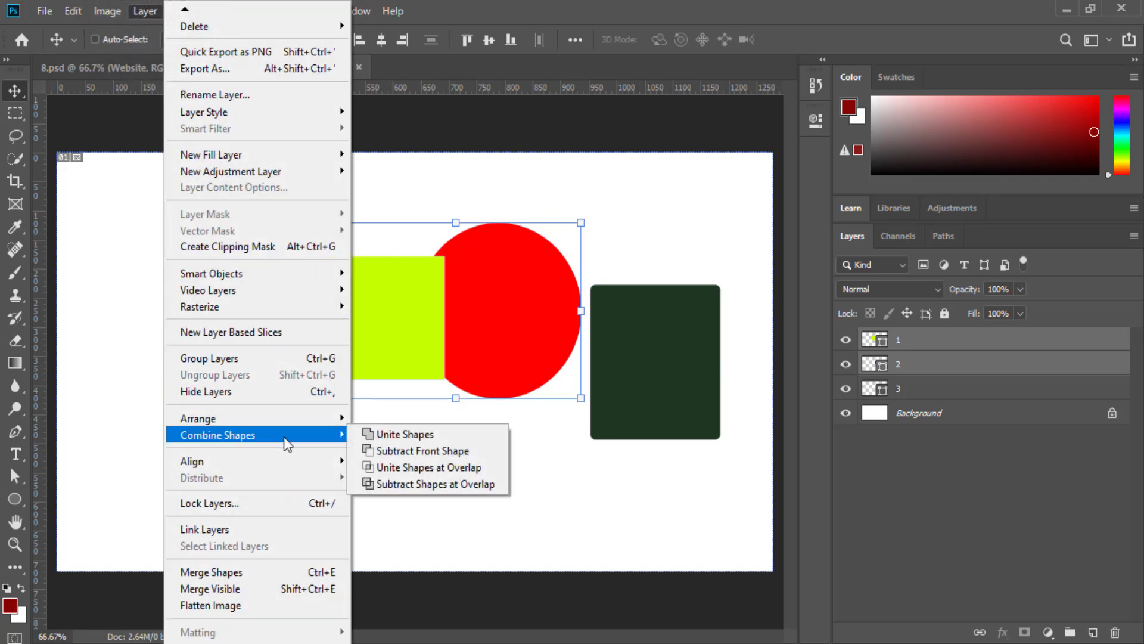
click(460, 437)
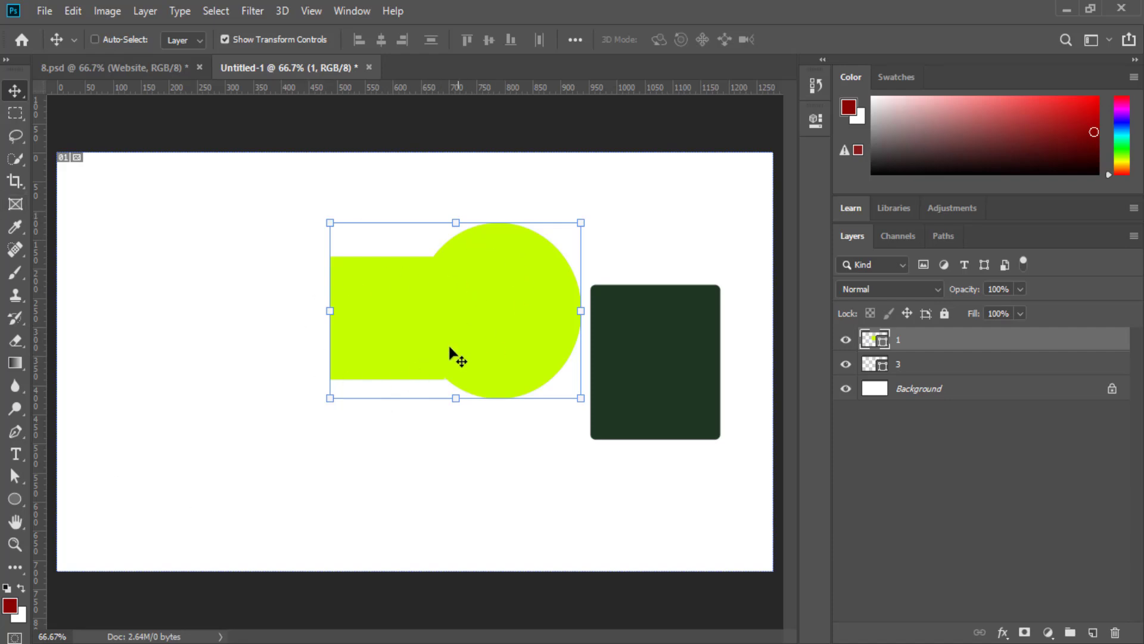
- Move the united green shape away from the dark rectangle and try the fill color 303423 on it without applying it
drag(501, 278, 326, 291)
drag(337, 341, 447, 327)
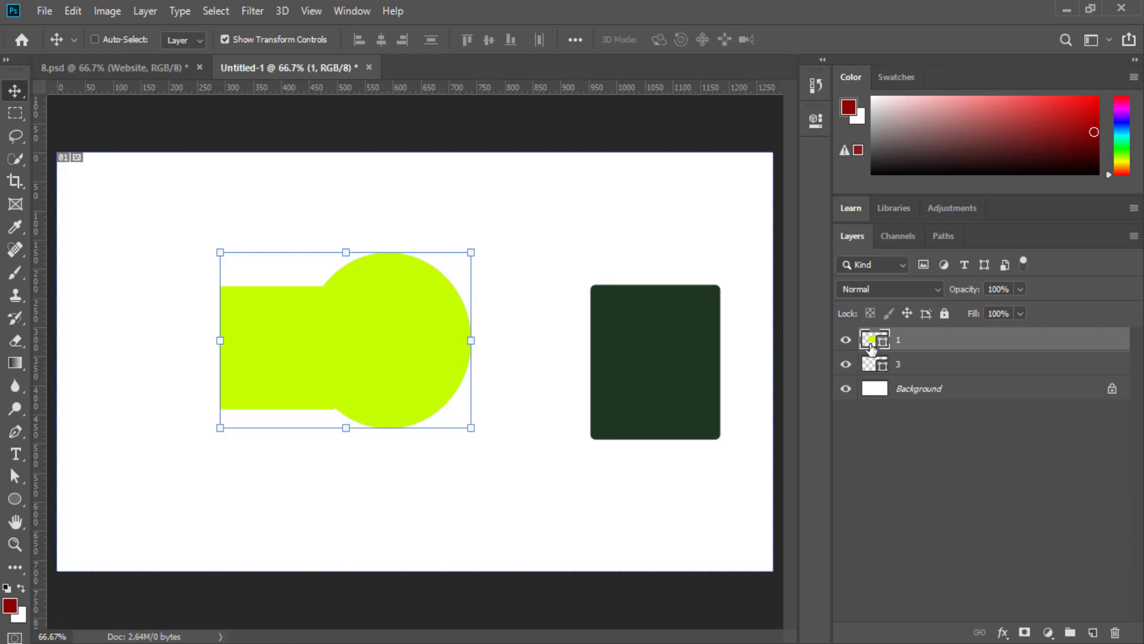
double_click(881, 346)
mouse_move(785, 388)
mouse_down()
mouse_move(894, 492)
mouse_move(770, 496)
mouse_up()
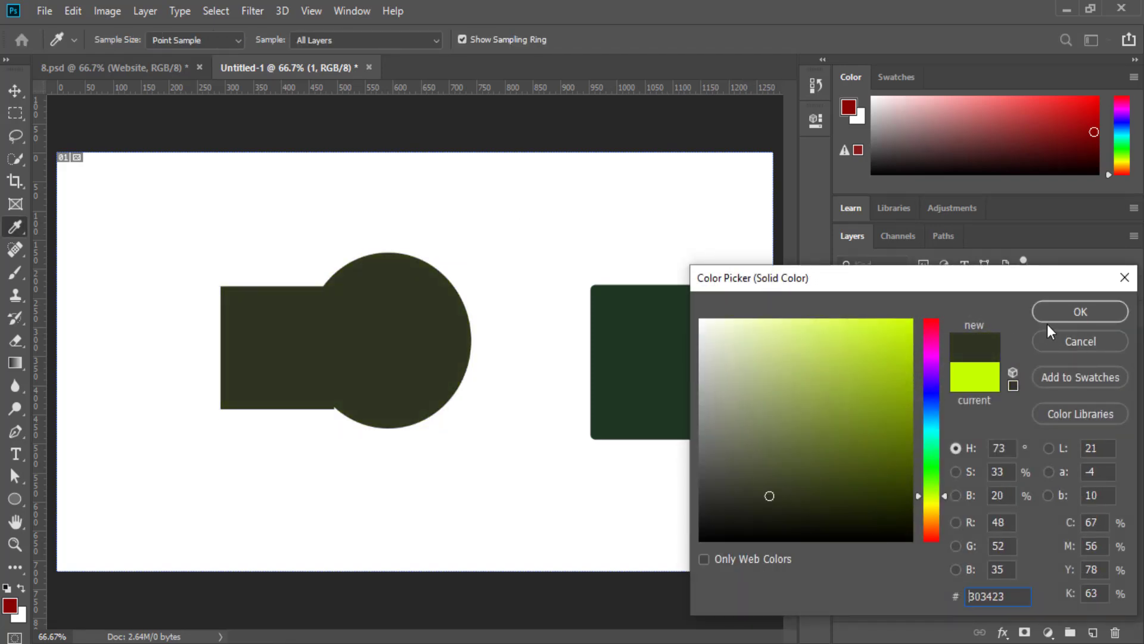
click(1079, 342)
key(v)
drag(409, 309, 408, 354)
- Undo the moves and the union of the square and circle, and reselect layers 1 and 2
key(ctrl+z)
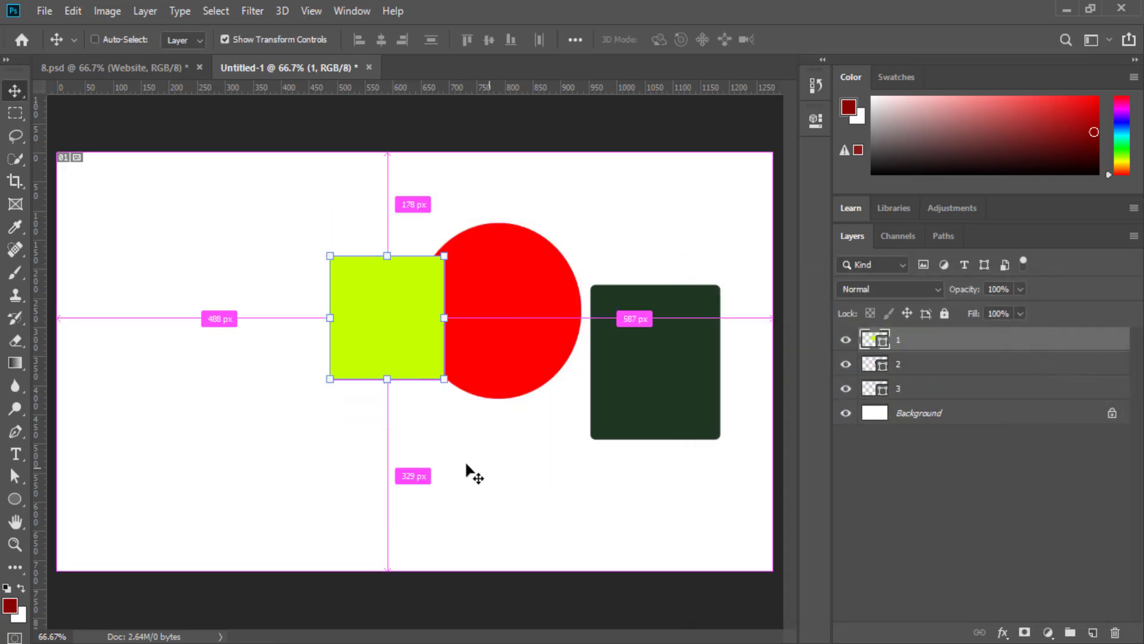
click(933, 508)
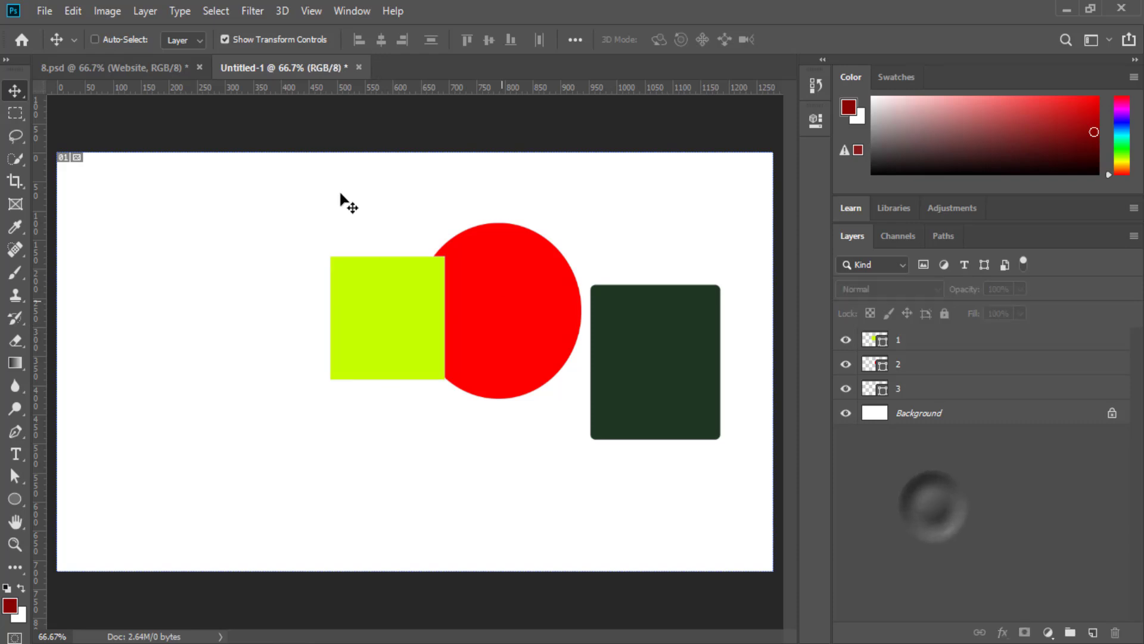
click(901, 342)
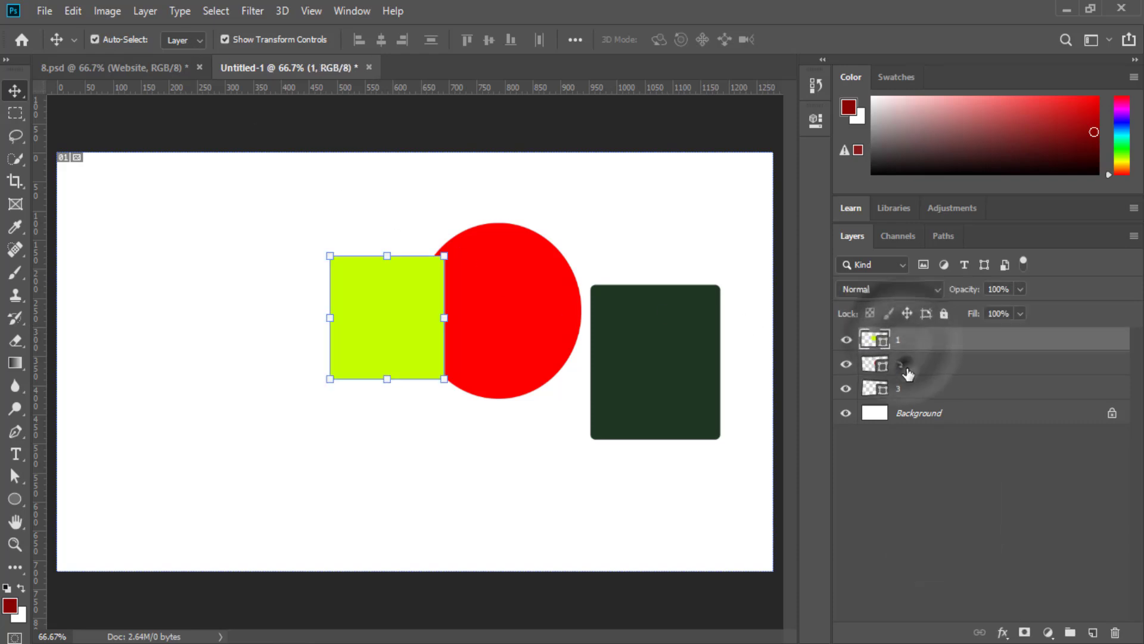
shift+click(912, 364)
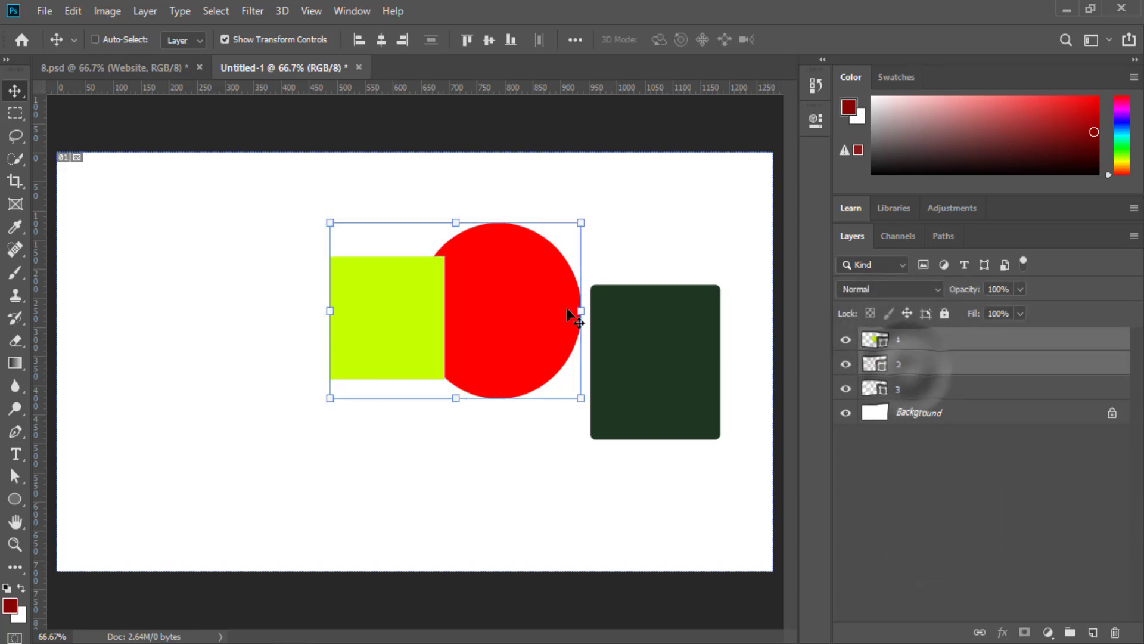
- Move only the red circle on layer 2 so it overlaps the left part of the dark rounded rectangle
click(983, 498)
click(903, 365)
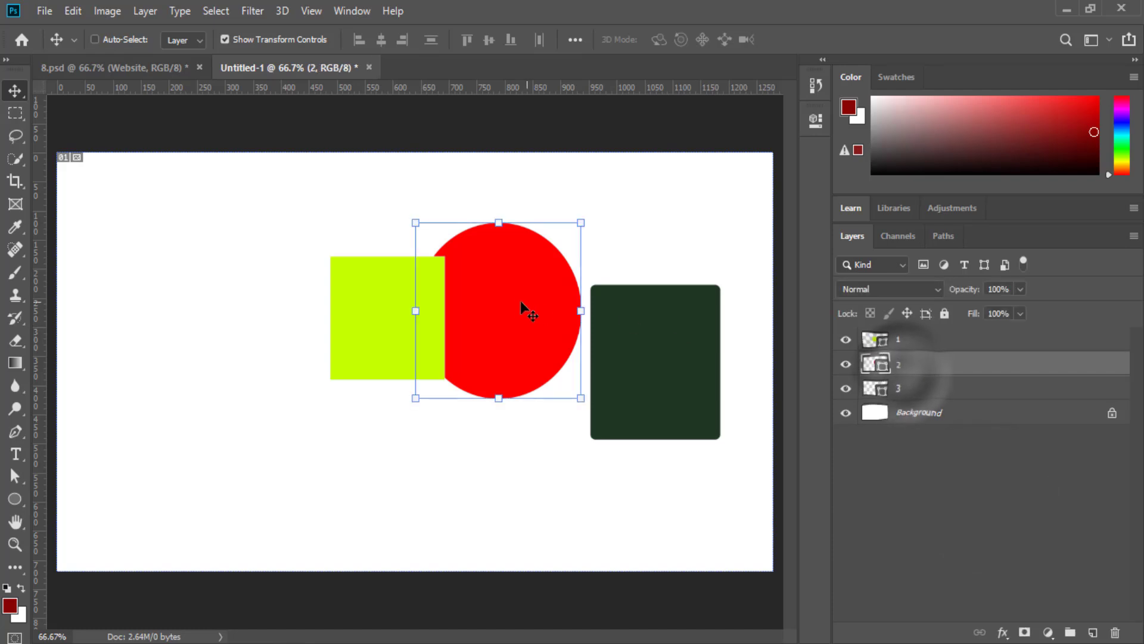
drag(522, 302, 604, 346)
- Select layers 2 and 3, apply Subtract Front Shape to them, and undo the subtraction
shift+click(907, 388)
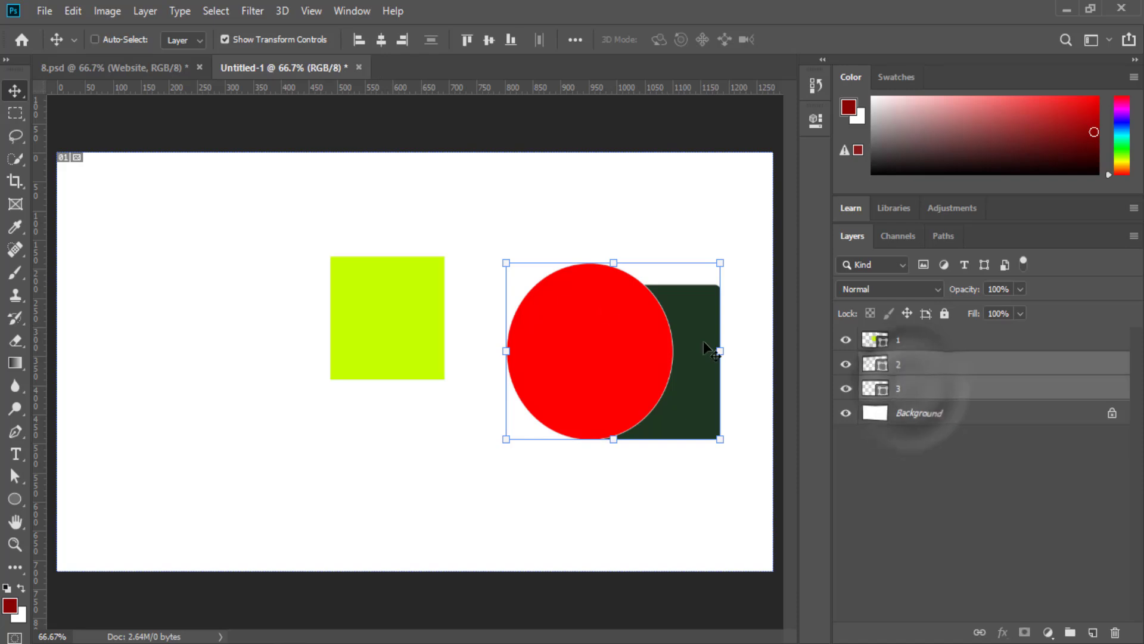
click(147, 11)
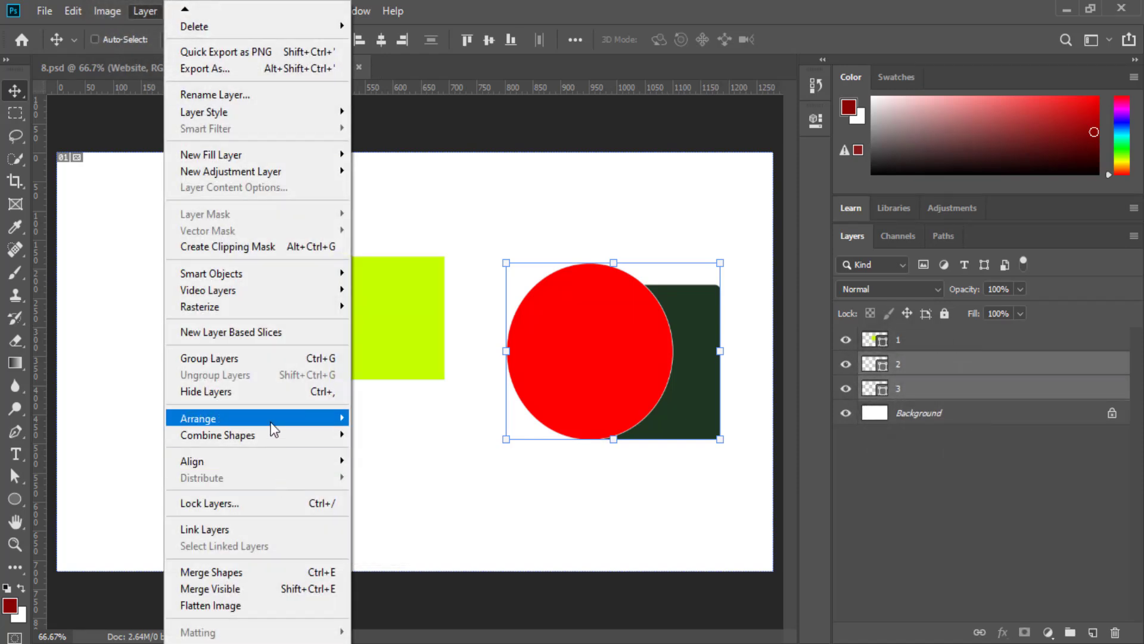
mouse_move(266, 435)
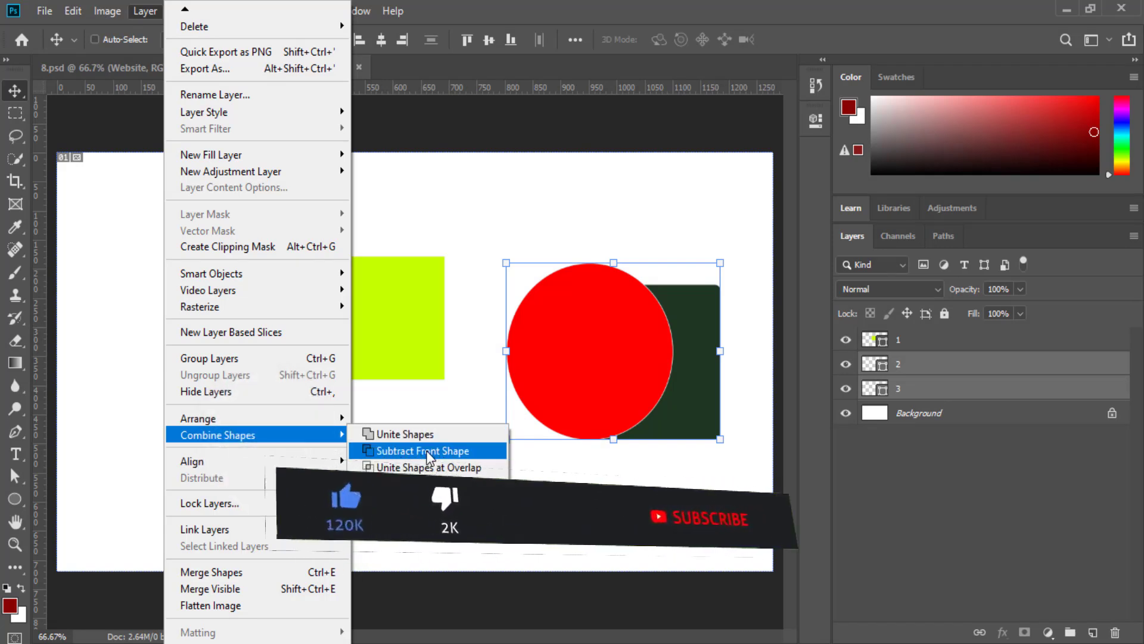
click(395, 449)
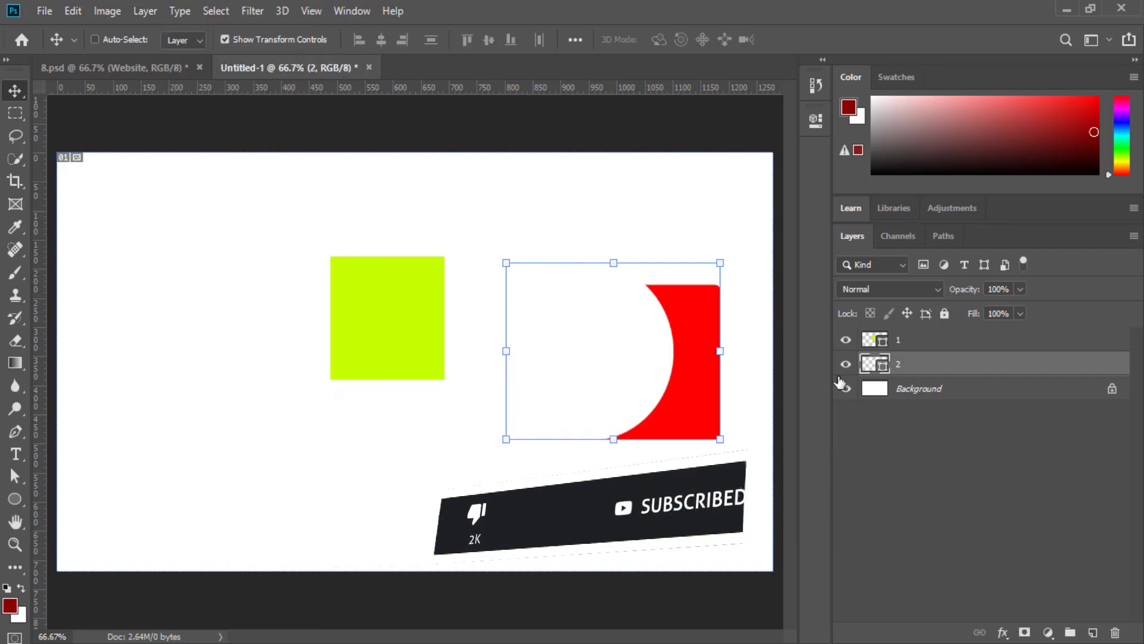
key(ctrl+z)
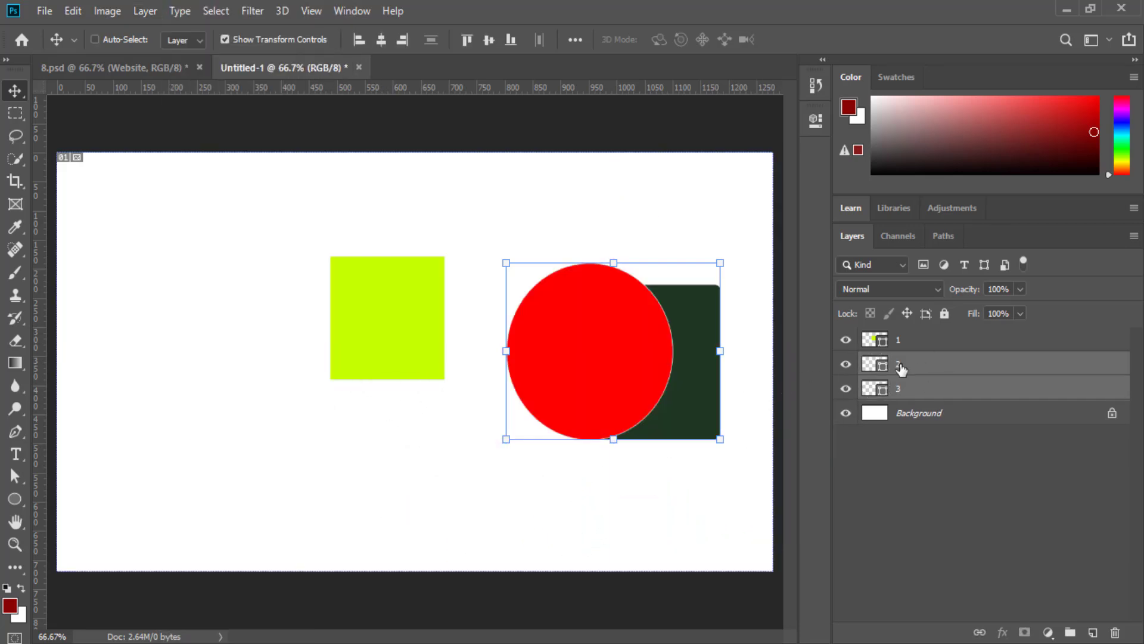
- Toggle layer 2's visibility off and on, and select layer 3 to examine how the circle and dark rectangle overlap
click(900, 369)
click(846, 364)
click(847, 364)
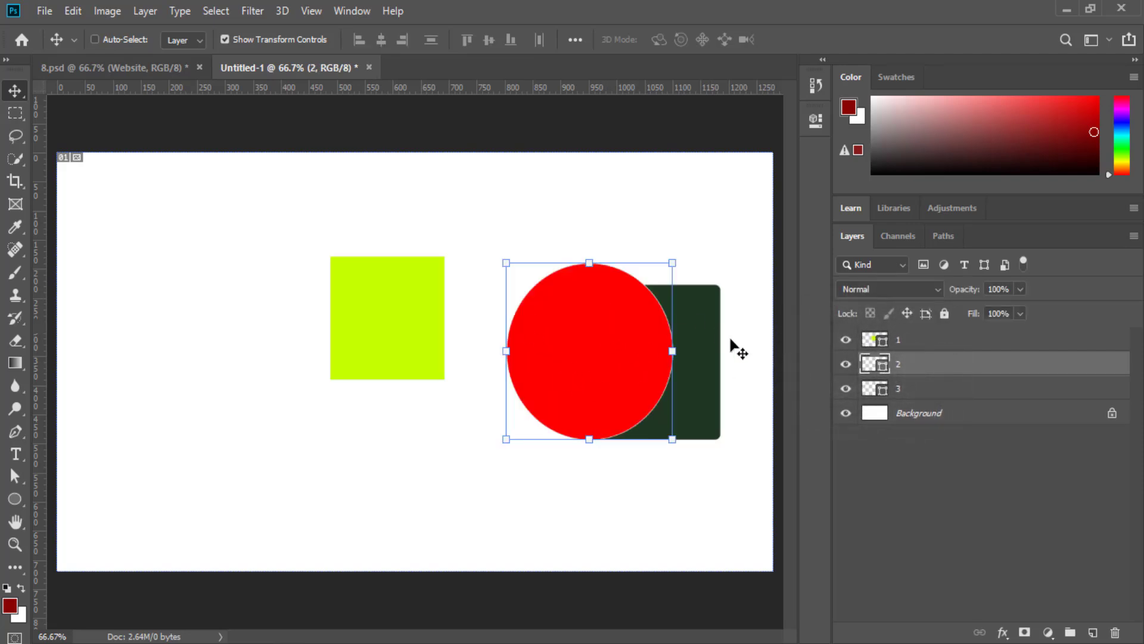
click(915, 395)
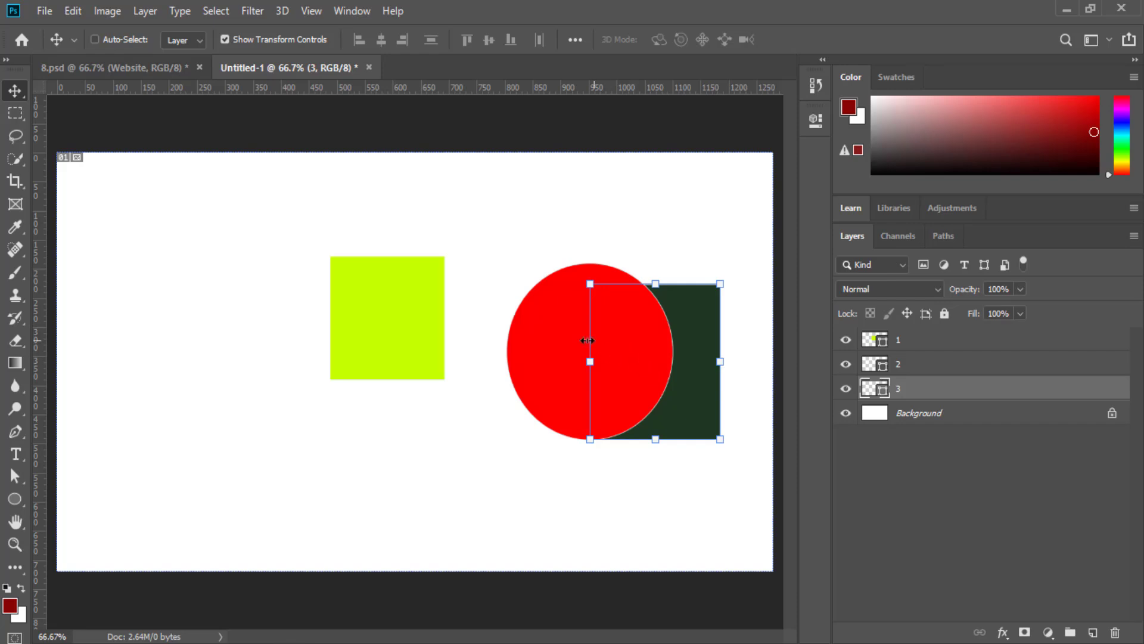
- Shift the red circle slightly to the right and use Subtract Front Shape to cut it out of the dark rectangle on layer 3
click(927, 367)
mouse_move(587, 339)
mouse_down()
mouse_move(623, 334)
mouse_move(579, 338)
mouse_move(586, 329)
mouse_up()
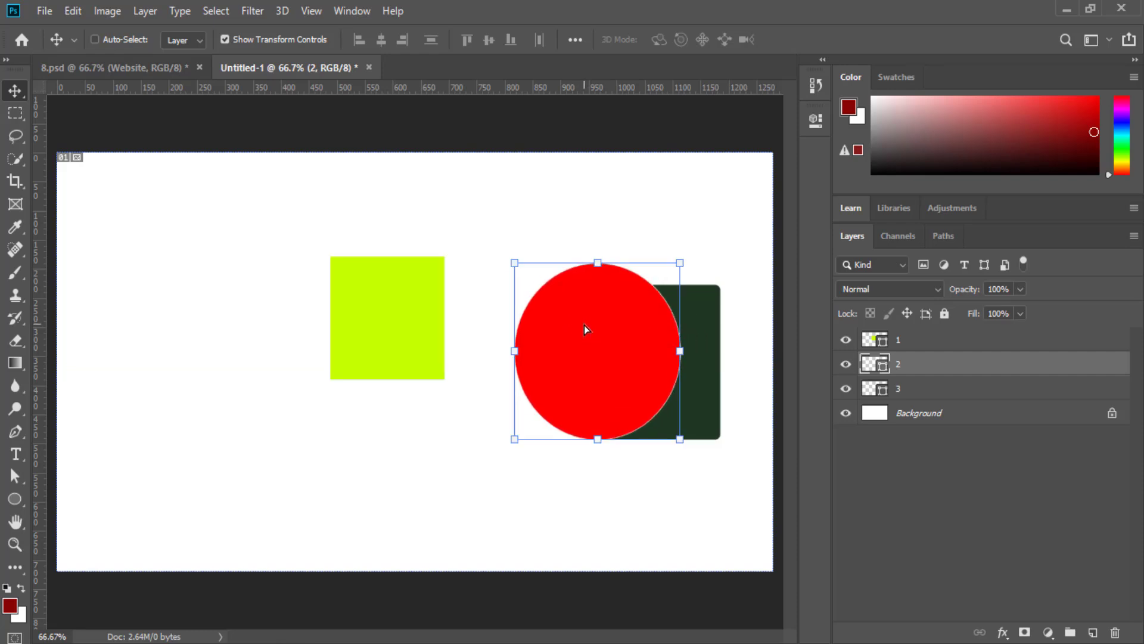
ctrl+click(901, 393)
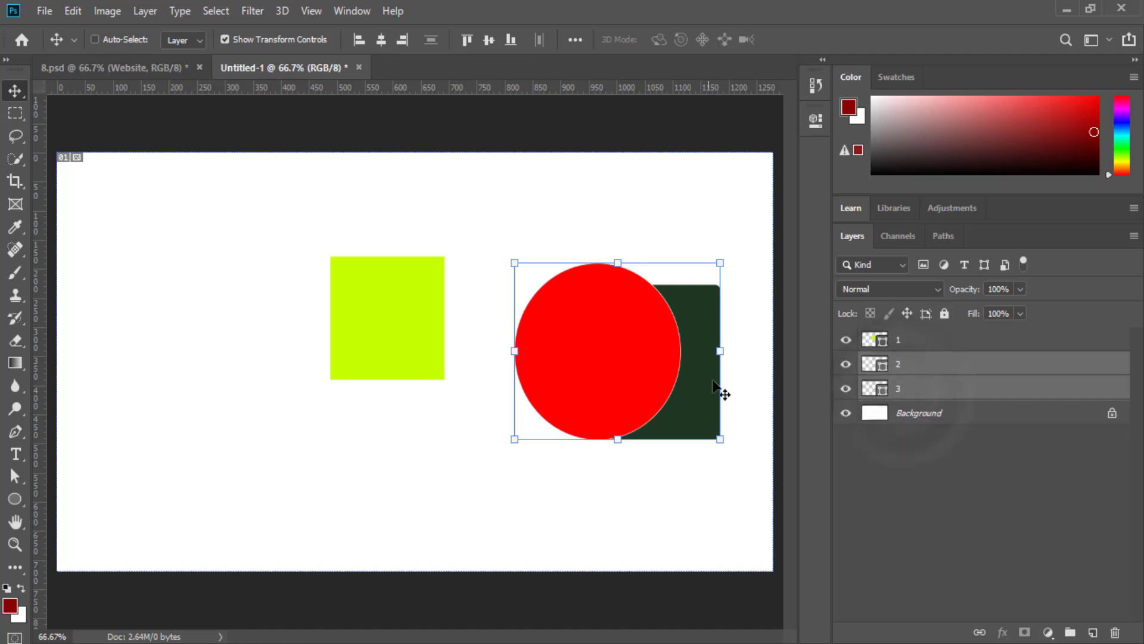
click(140, 14)
mouse_move(339, 434)
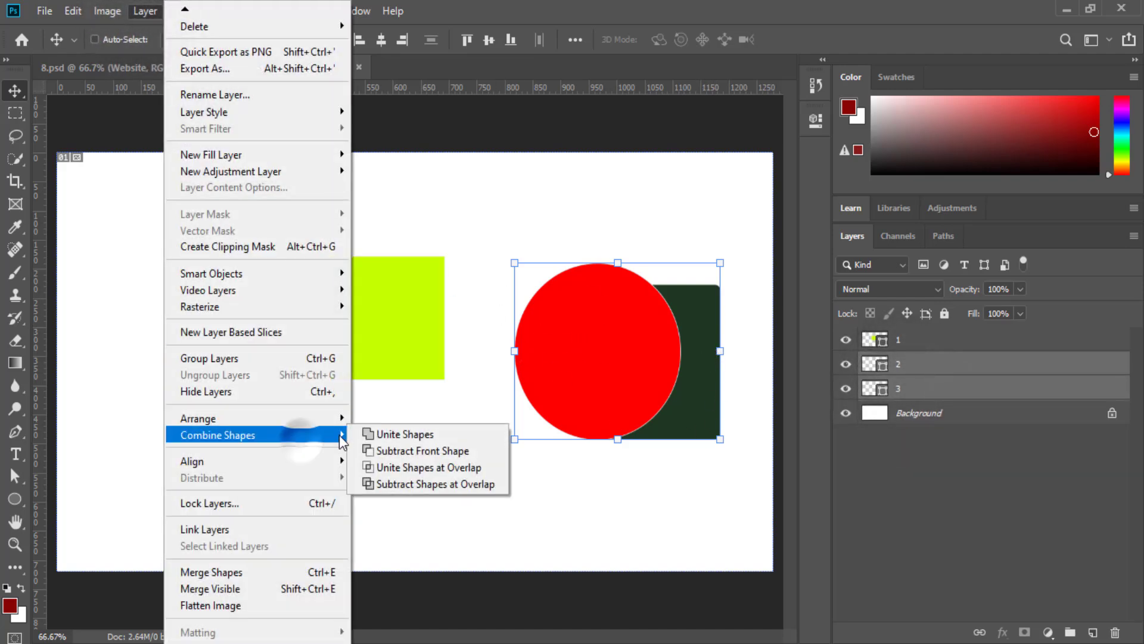
click(457, 450)
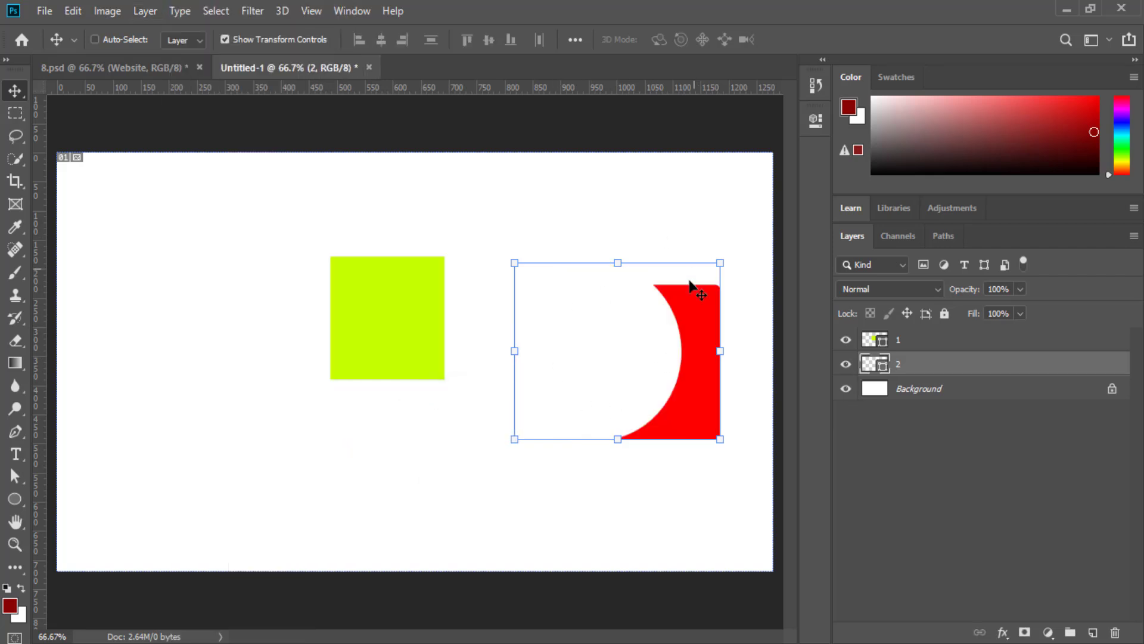
- Change the fill of the subtracted shape to near-black and move it up near the canvas's upper edge
double_click(881, 364)
drag(896, 388, 898, 534)
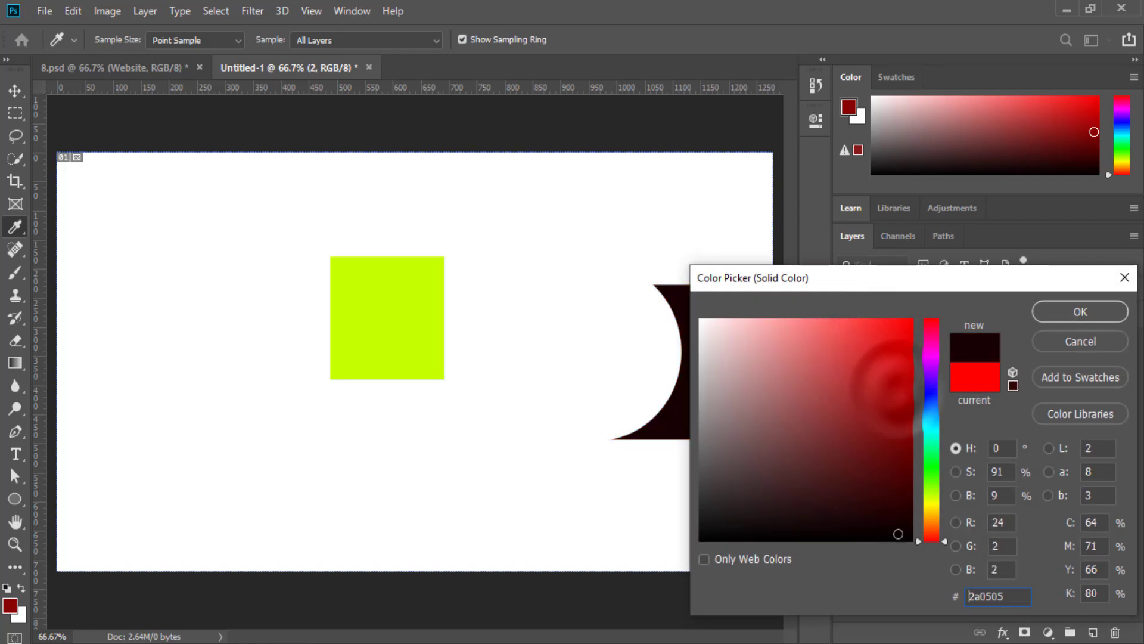
click(1051, 308)
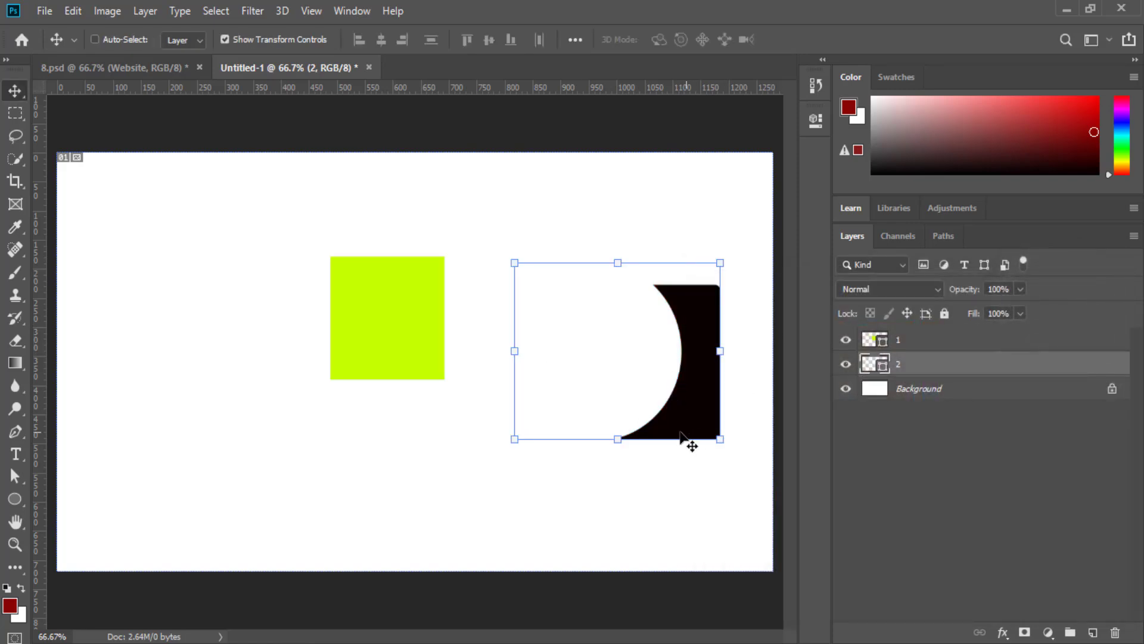
key(ctrl)
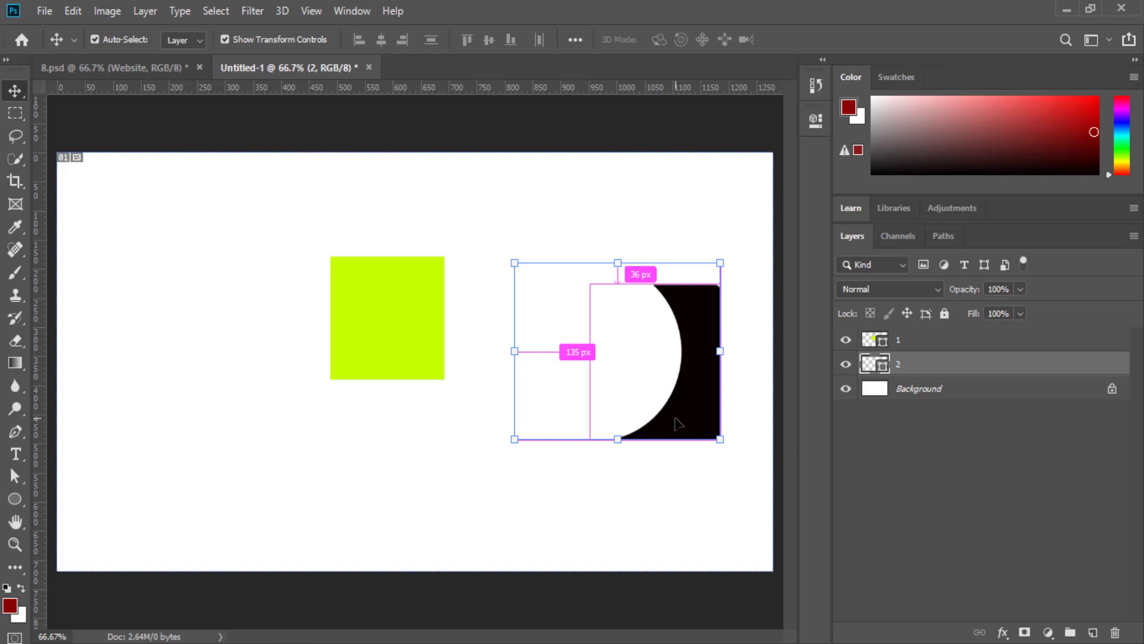
drag(677, 383, 659, 295)
click(895, 506)
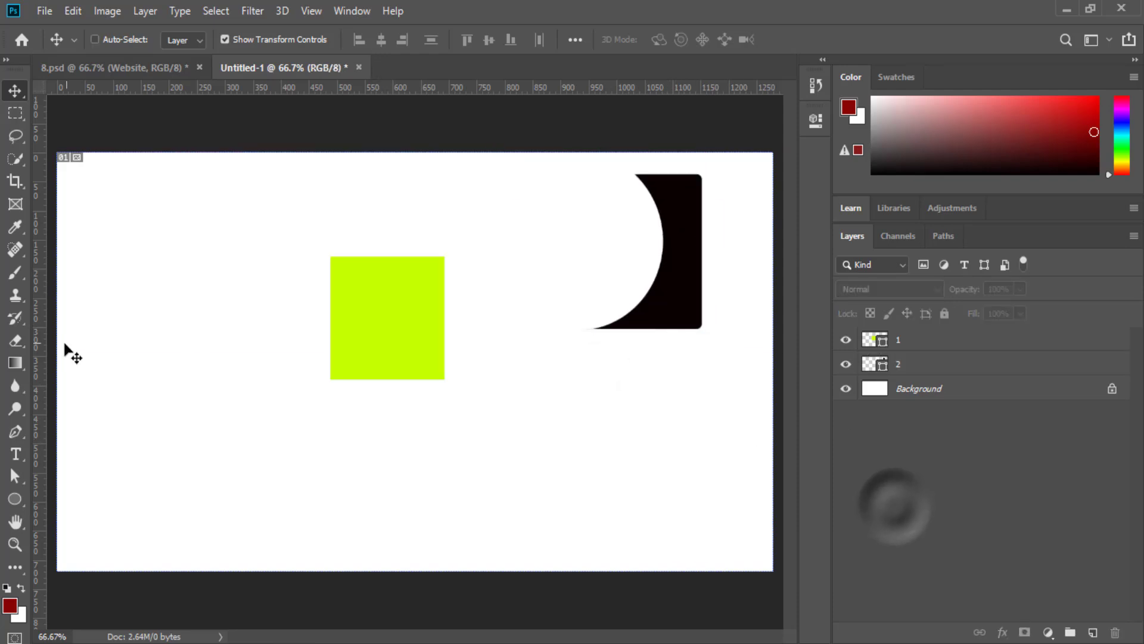
- Draw an ellipse about 241 × 246 px on the empty canvas area left of the green square
click(14, 499)
drag(130, 295, 266, 439)
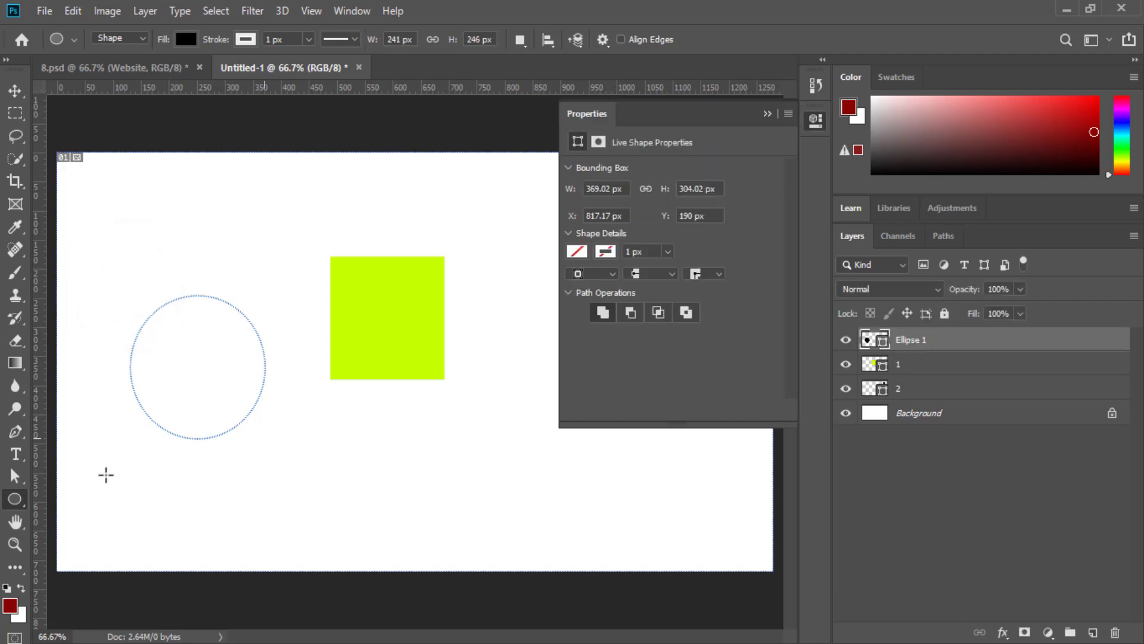
- Draw a tall rectangle about 52 × 412 px across the black circle and fill it with dark blue
right_click(14, 499)
click(78, 508)
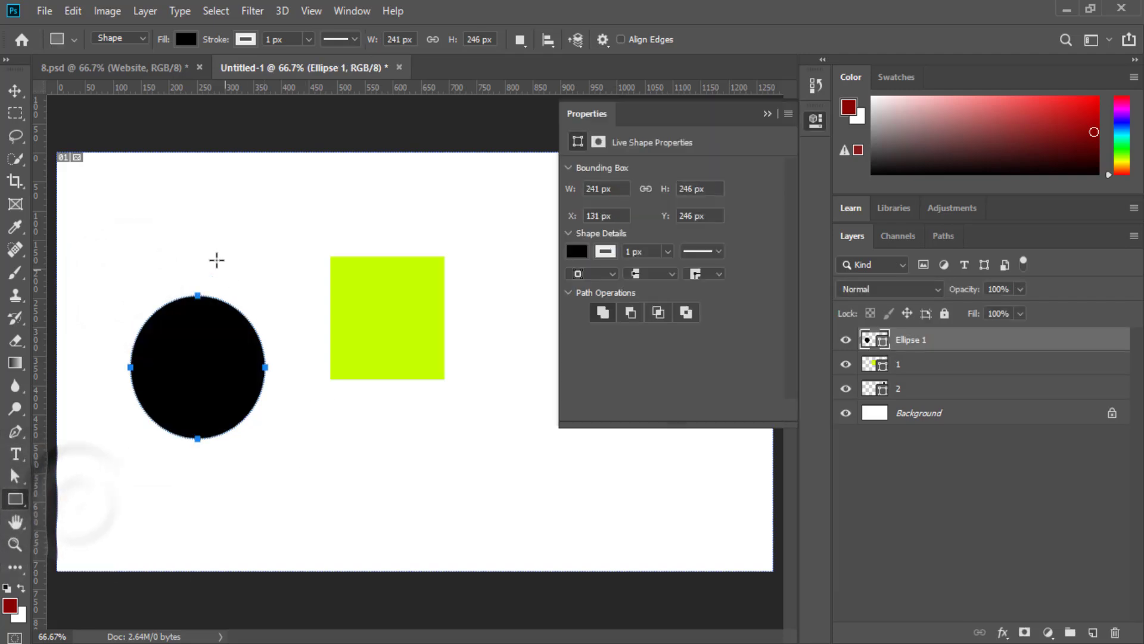
drag(207, 257, 236, 497)
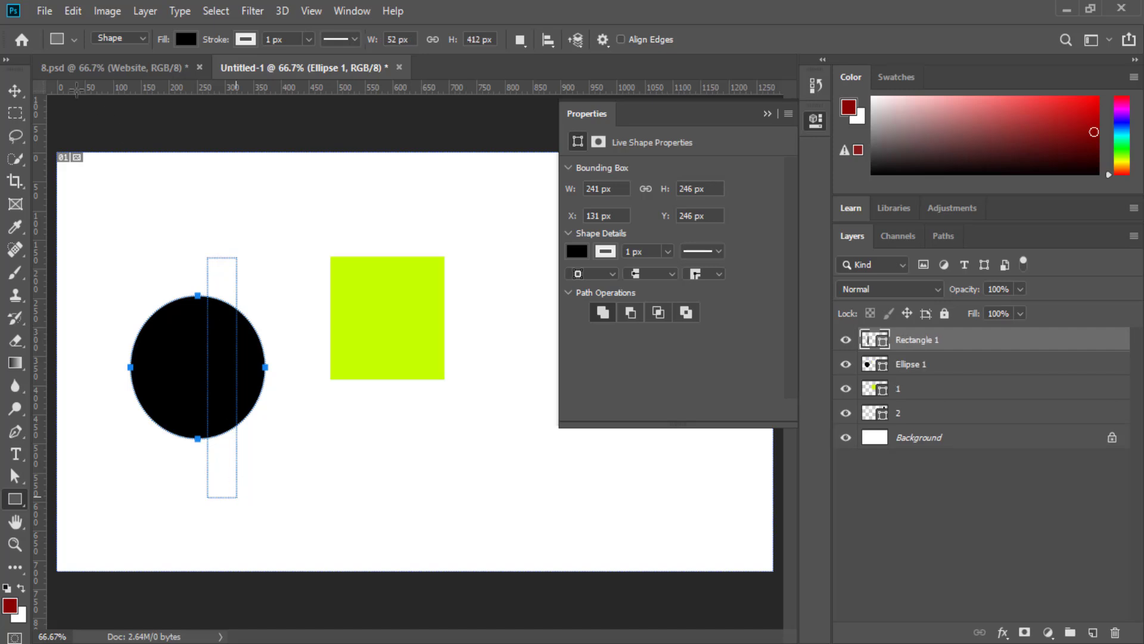
click(570, 224)
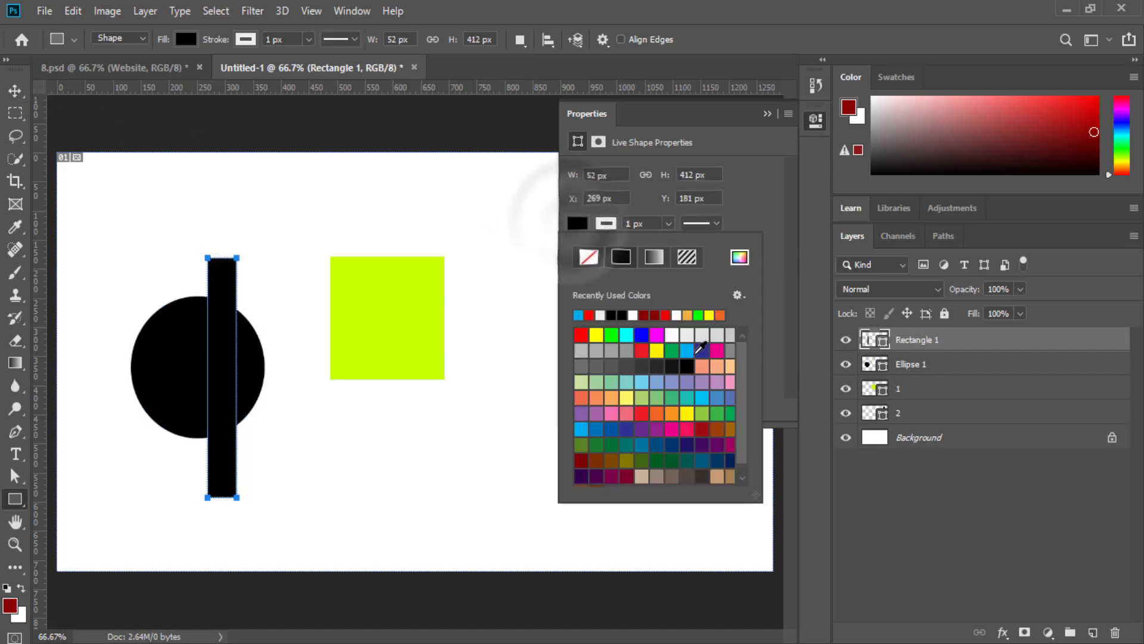
click(703, 350)
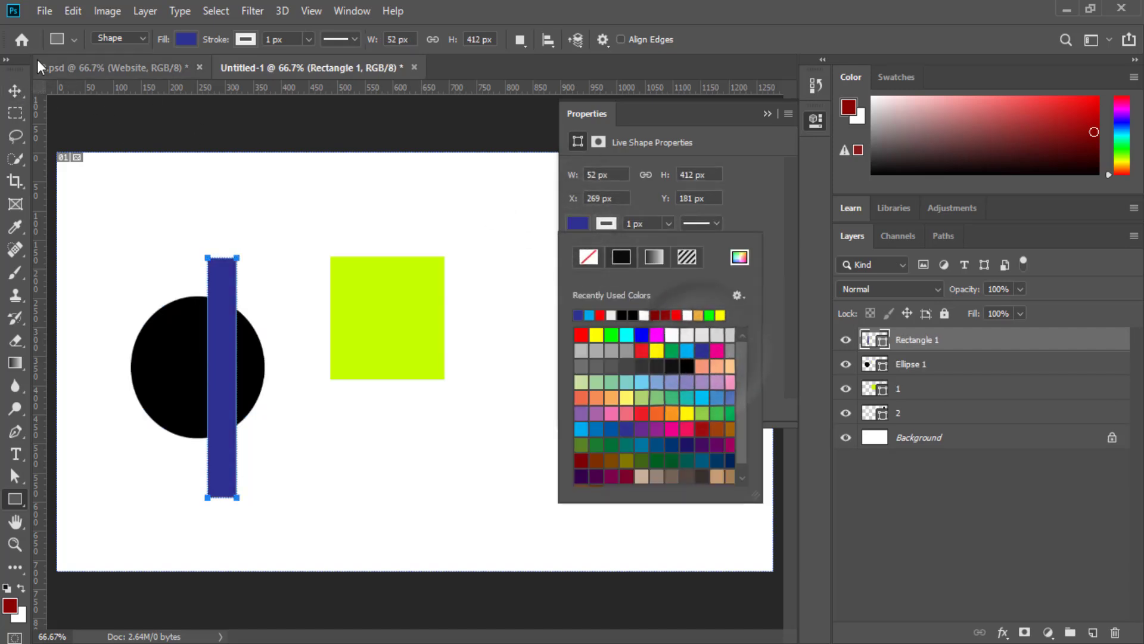
- Shift the blue bar slightly left over the circle and combine both shapes with Unite Shapes at Overlap
click(13, 92)
click(768, 113)
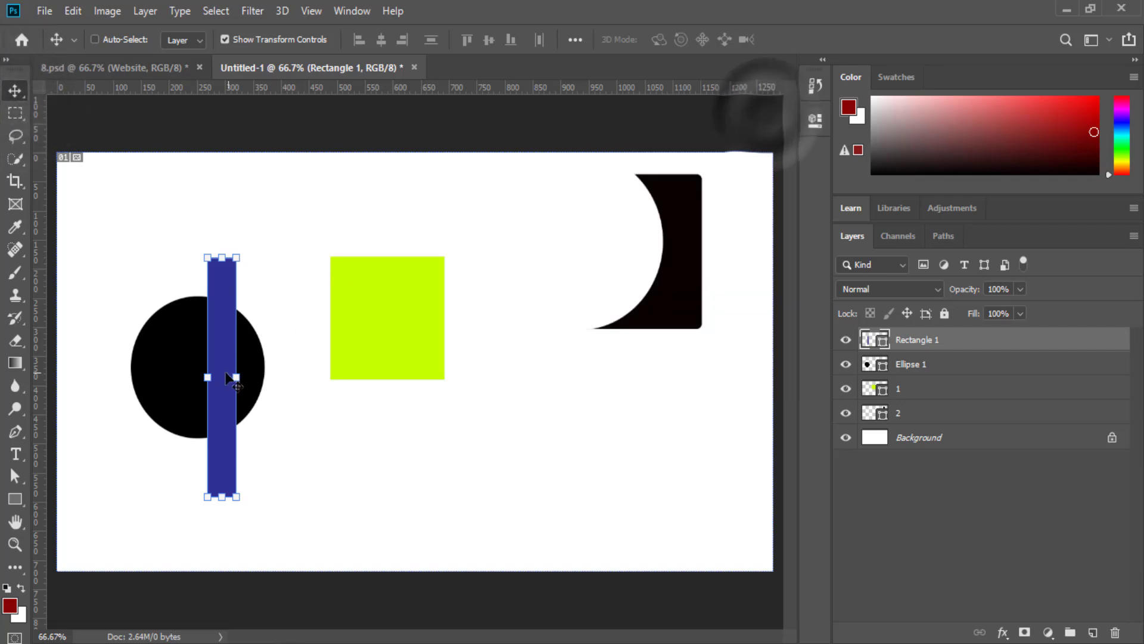
mouse_move(233, 345)
mouse_down()
mouse_move(203, 359)
mouse_move(217, 331)
mouse_up()
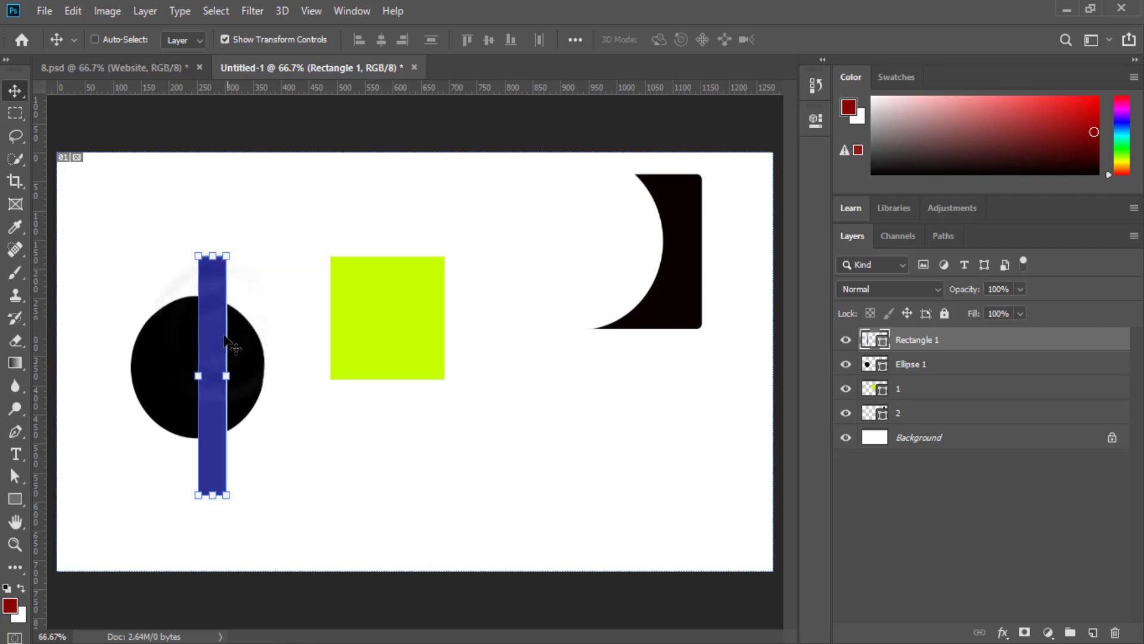
shift+click(924, 373)
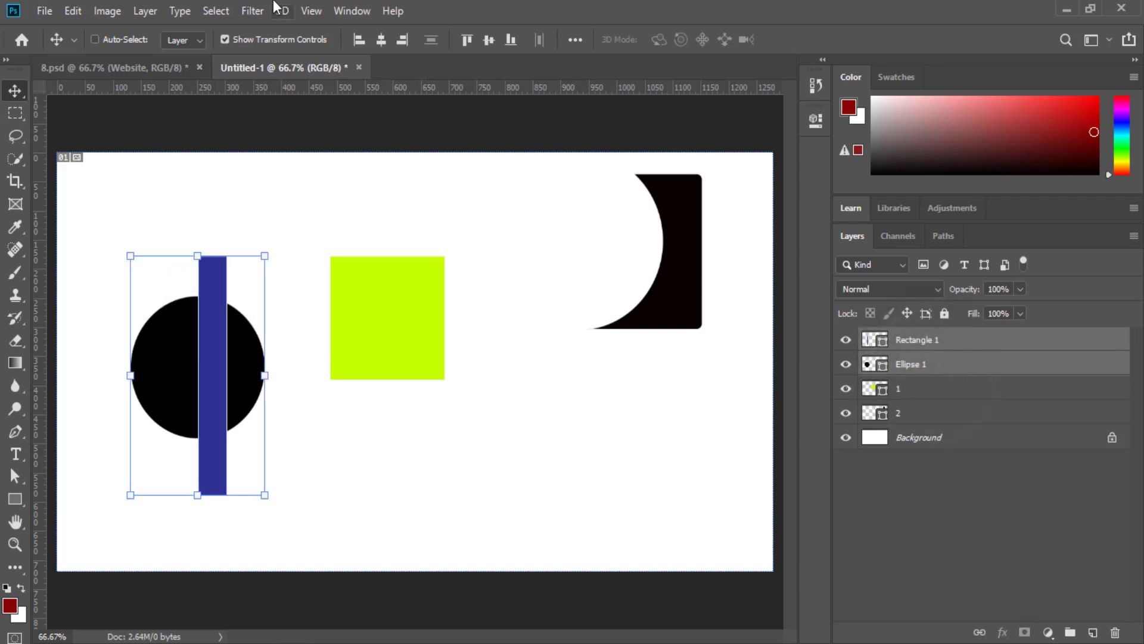
click(145, 11)
mouse_move(275, 435)
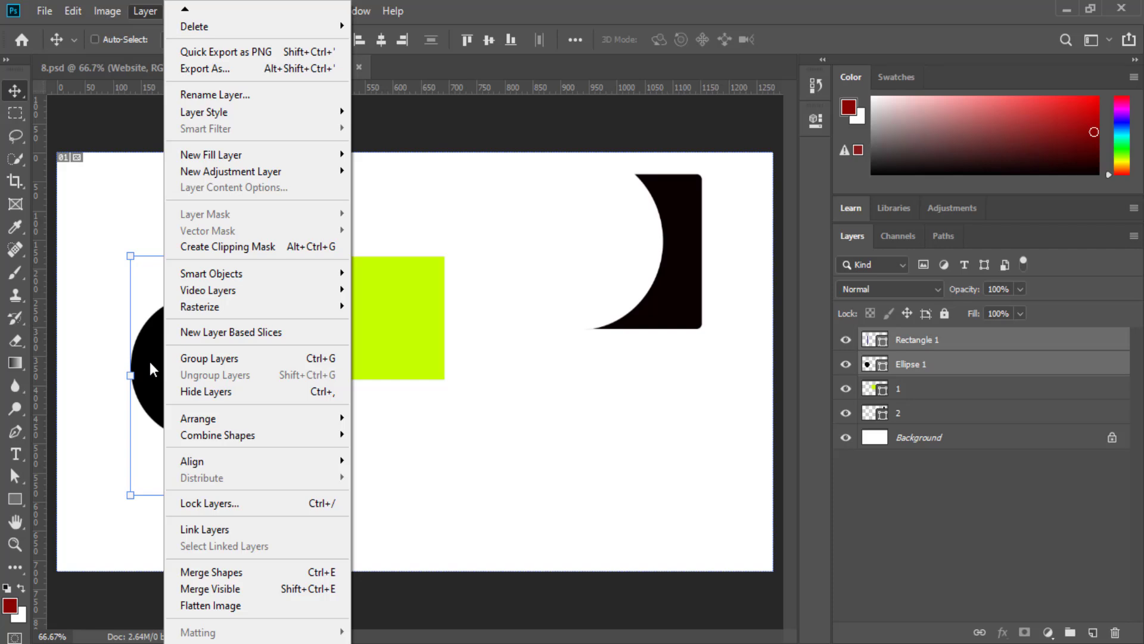
mouse_move(217, 439)
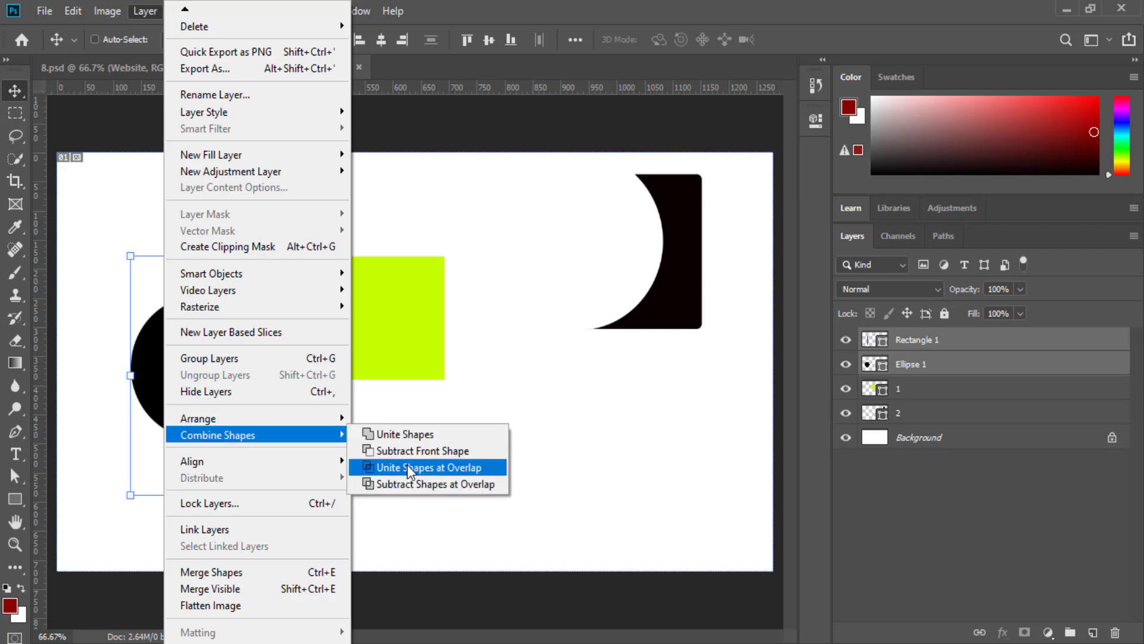
click(454, 474)
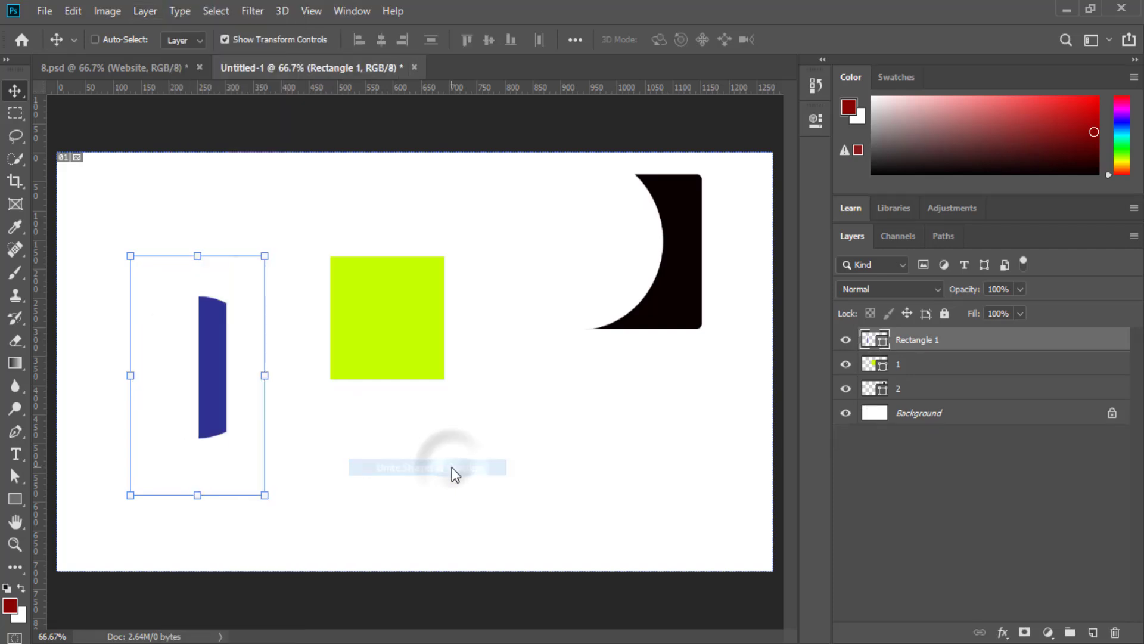
- Move the combined blue shape around the canvas to examine it, and undo the moves and the shape combination
drag(206, 296, 527, 388)
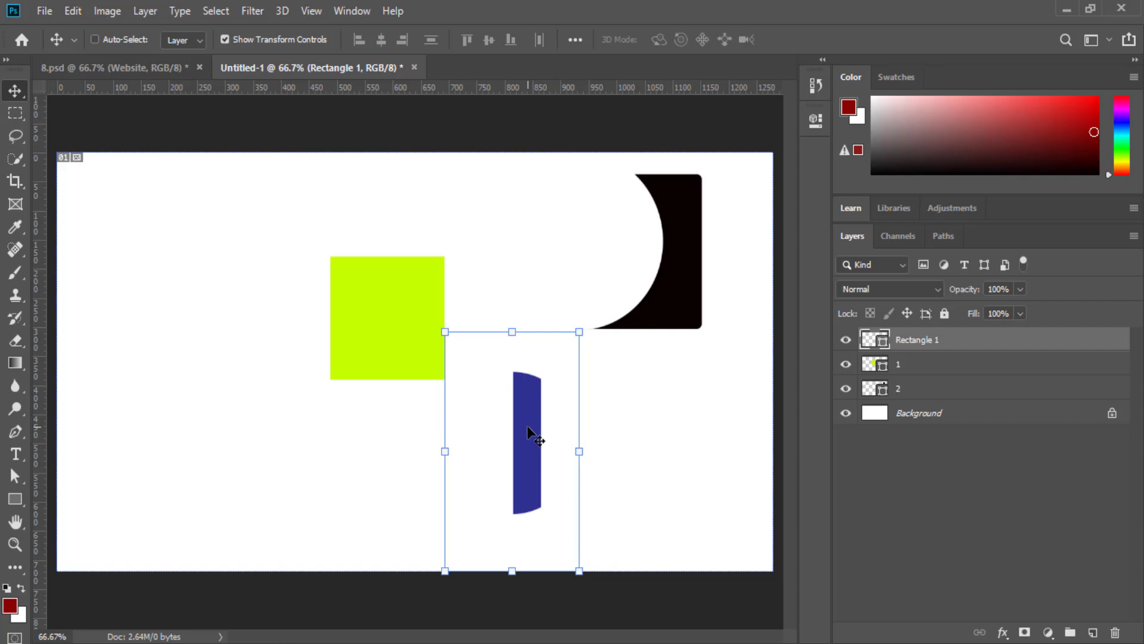
drag(527, 424, 184, 339)
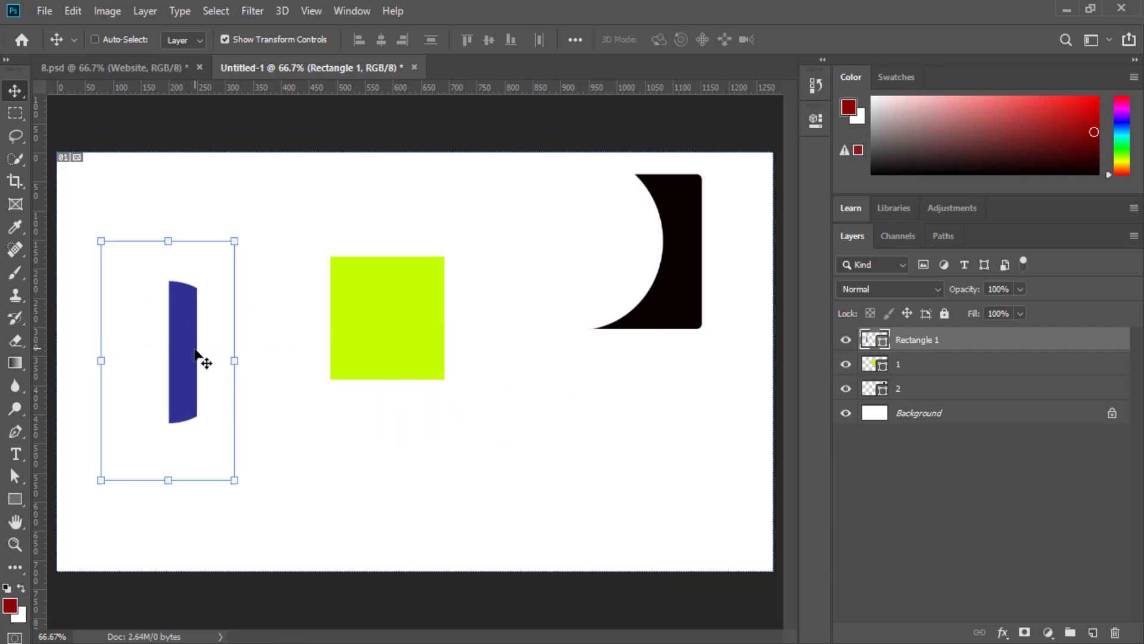
drag(196, 344, 227, 360)
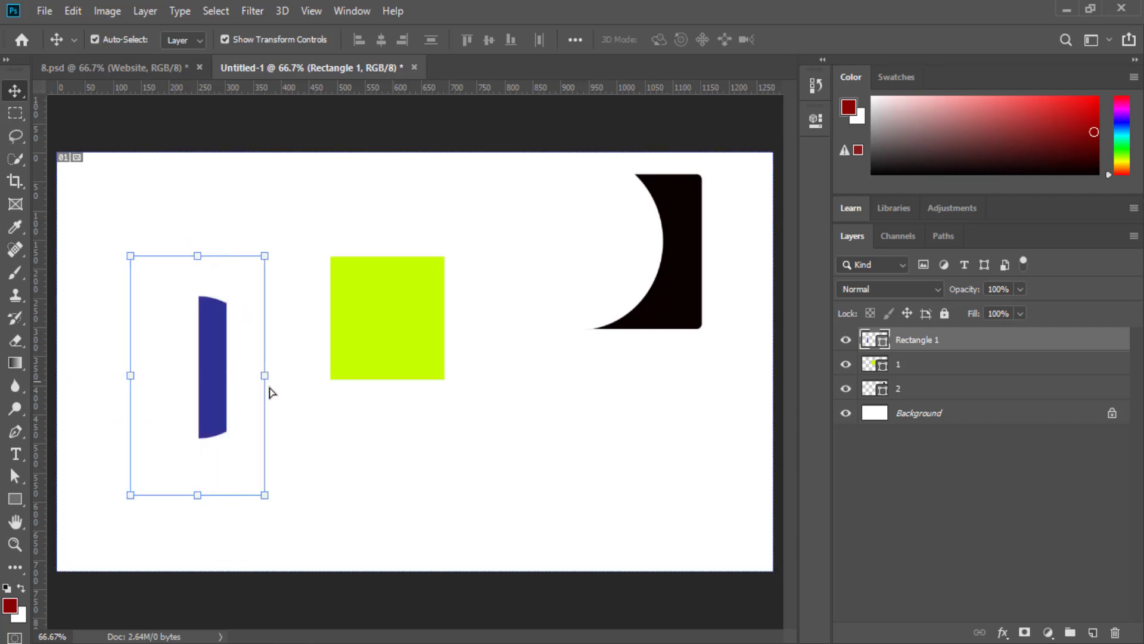
key(ctrl)
key(ctrl+z)
- Shift the blue bar up and left and widen it to 251.92% so it covers the middle of the circle
drag(212, 308, 185, 296)
drag(200, 362, 159, 362)
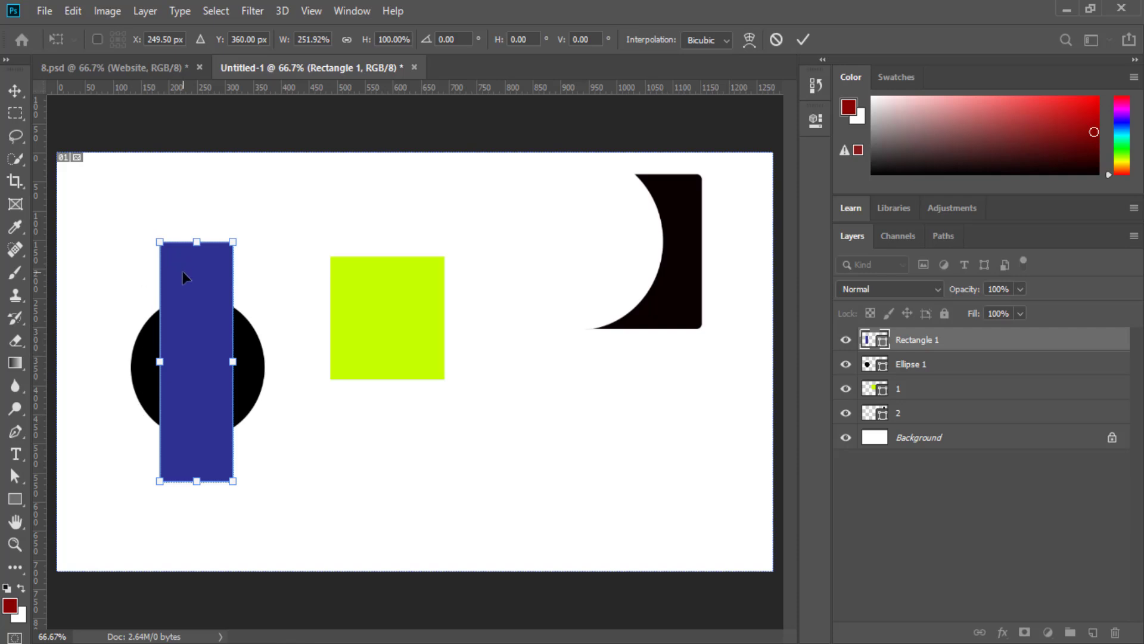
- Try Unite Shapes at Overlap on the widened blue bar and the black circle, and undo it
shift+click(910, 366)
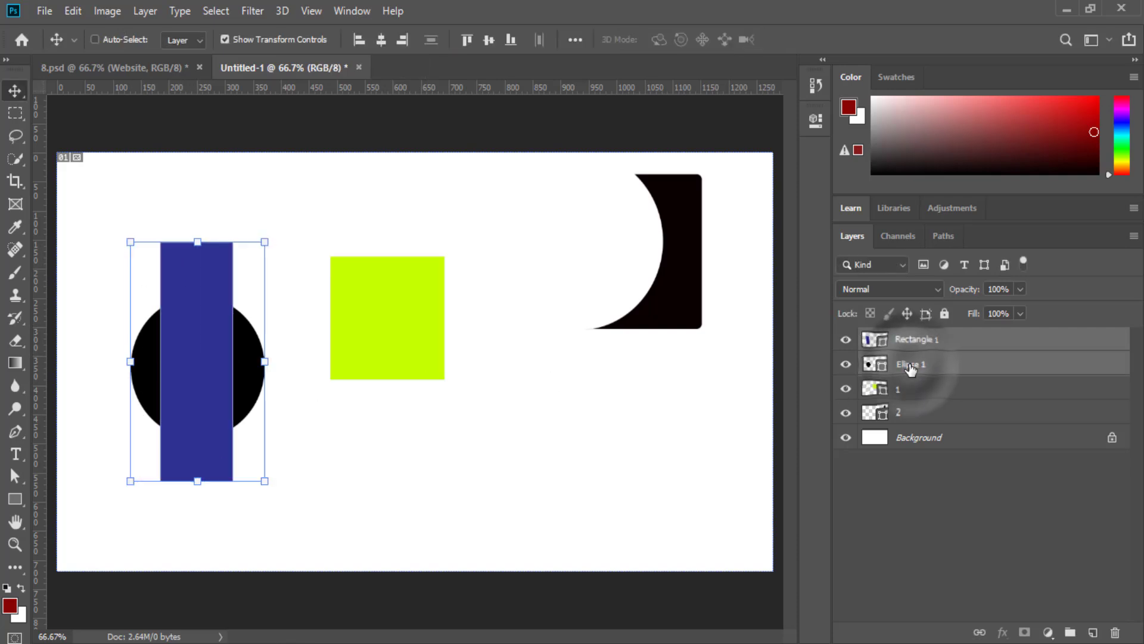
click(145, 12)
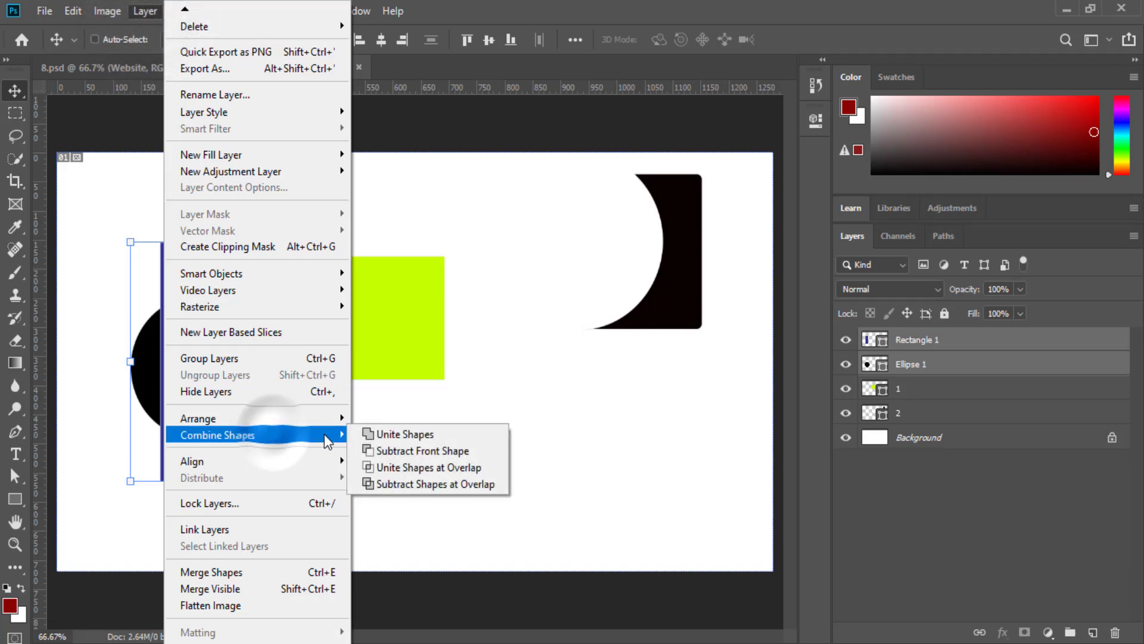
click(481, 468)
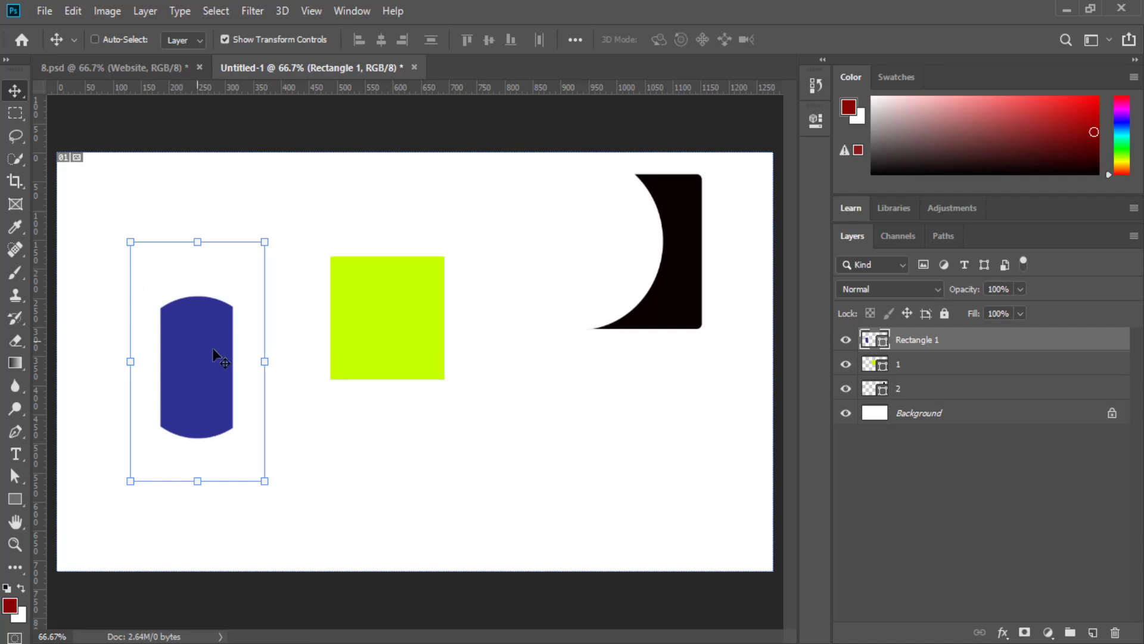
key(ctrl)
key(ctrl+z)
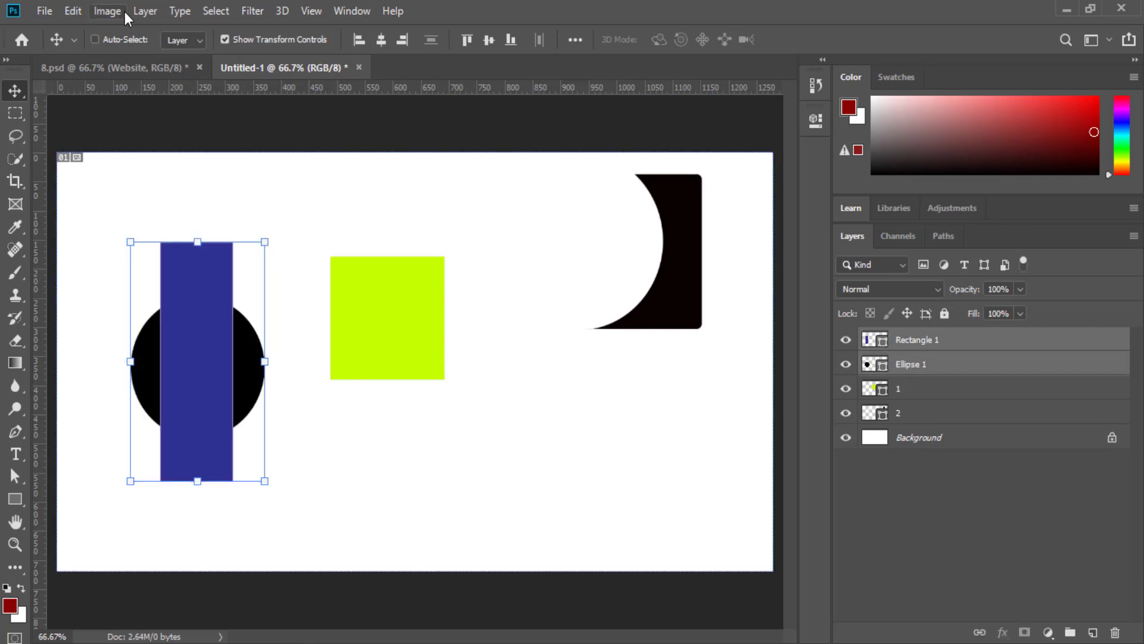
- Try Subtract Shapes at Overlap on the bar and circle, nudge the result down, and undo both changes
click(144, 10)
mouse_move(261, 433)
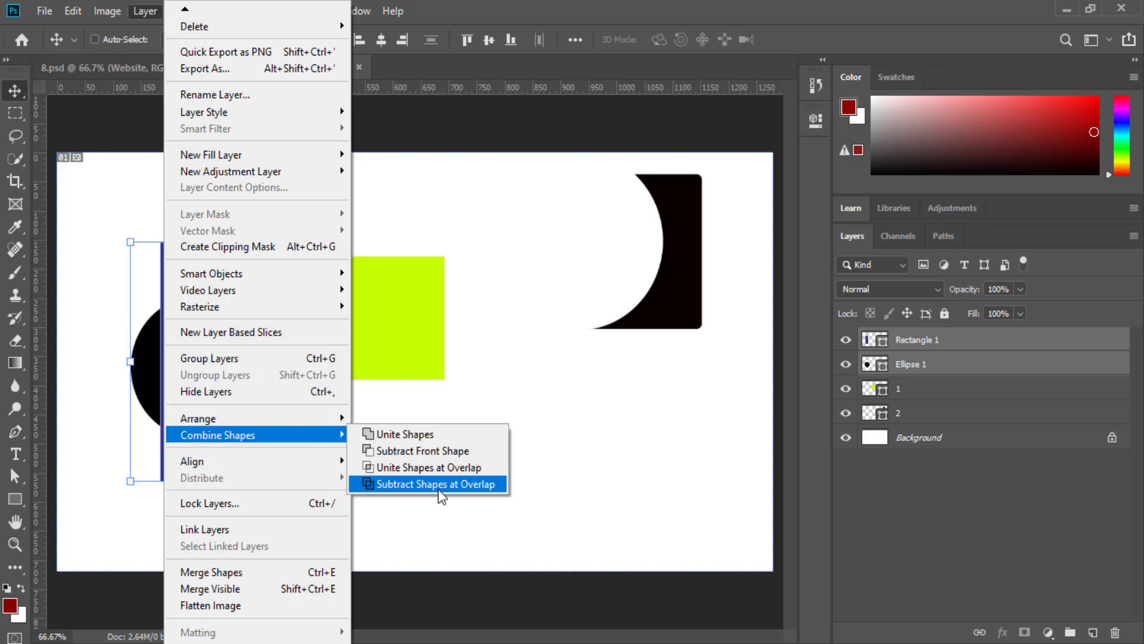
click(478, 485)
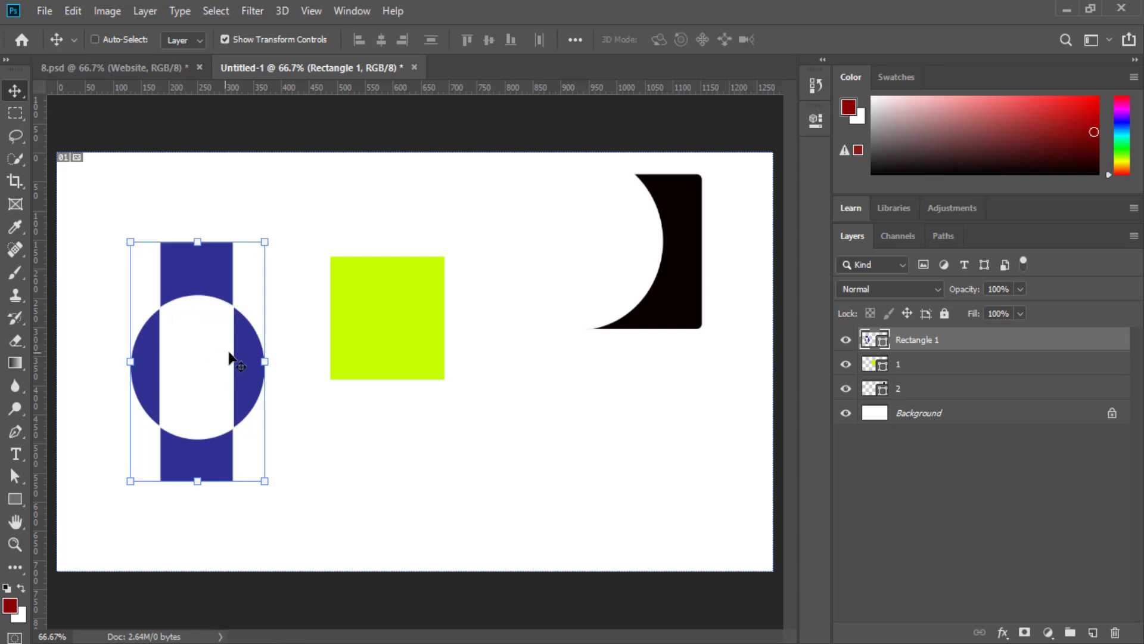
drag(229, 353, 242, 380)
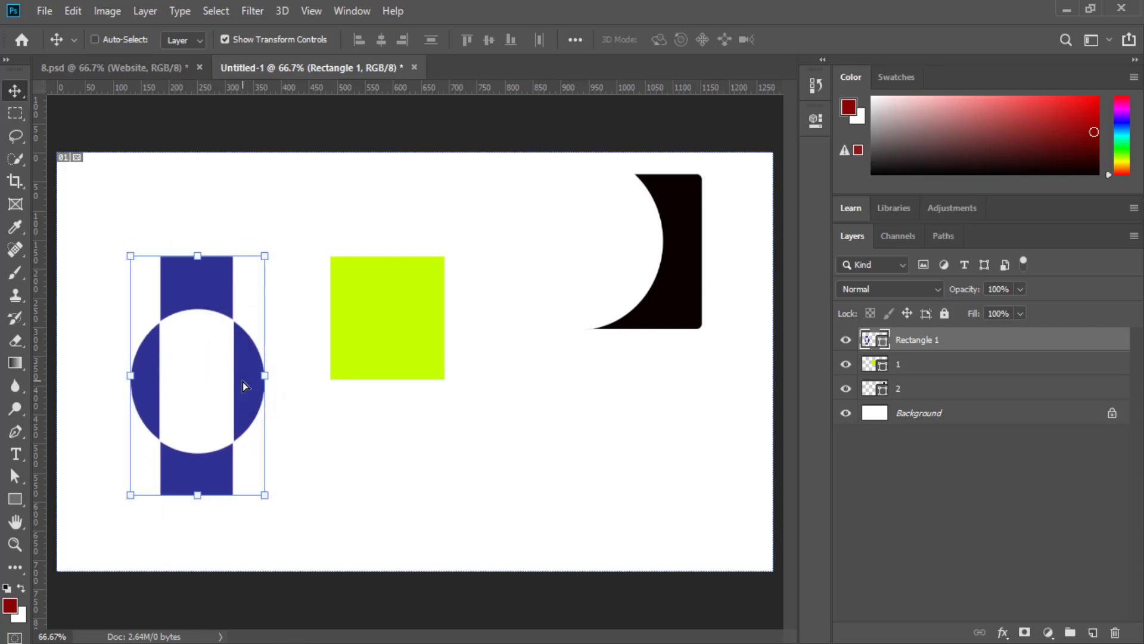
key(ctrl+z)
key(ctrl+z)
key(ctrl+z)
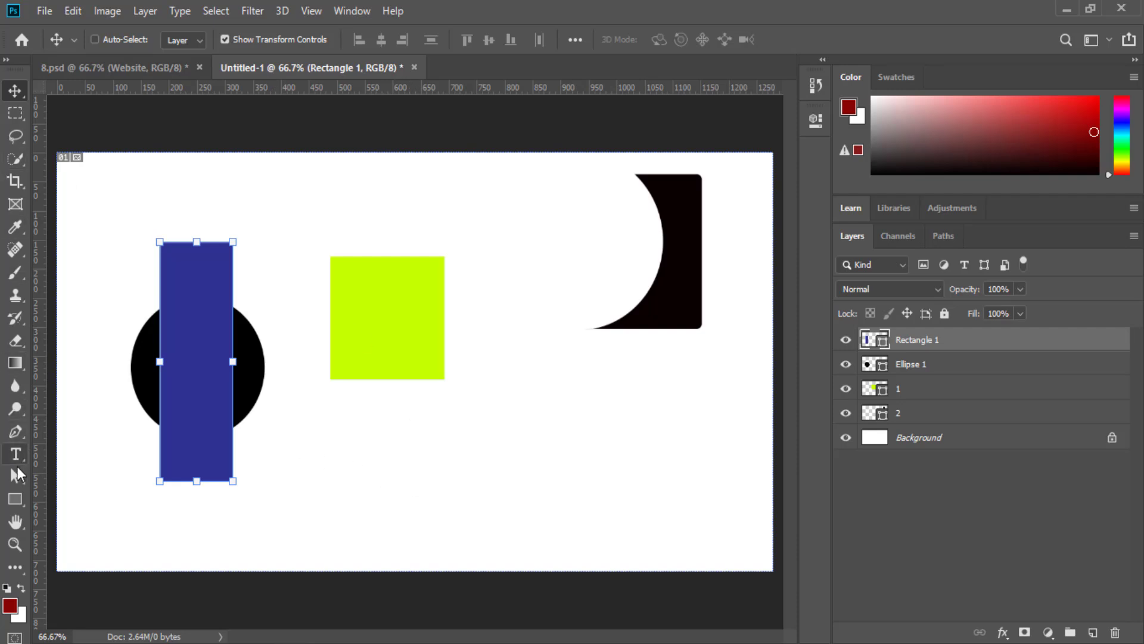
key(ctrl+shift+d)
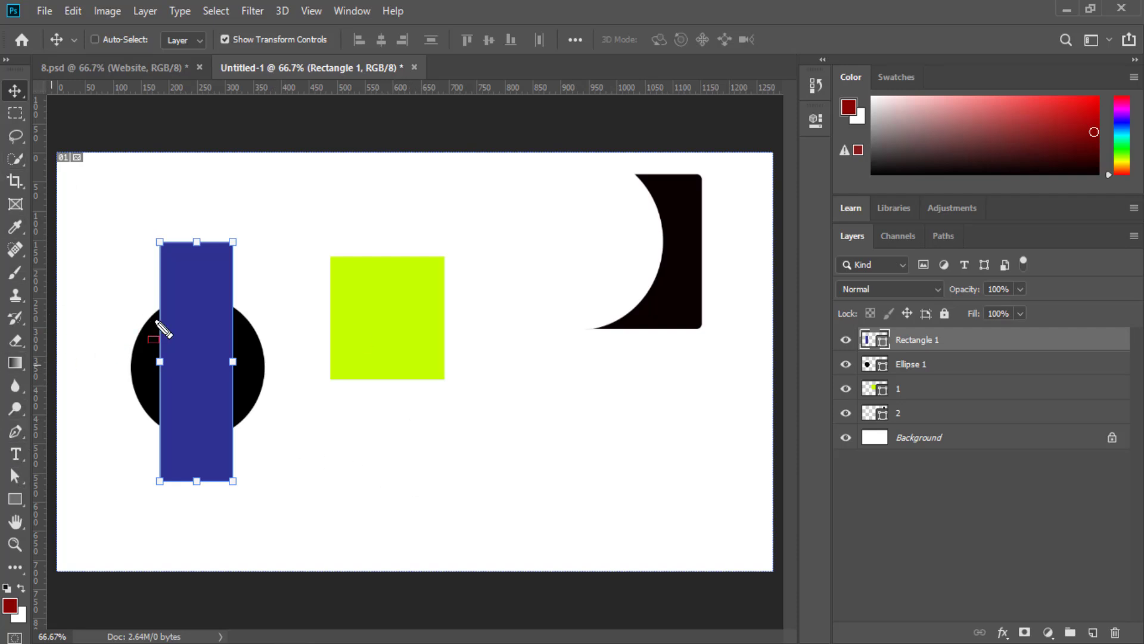
drag(136, 216, 274, 281)
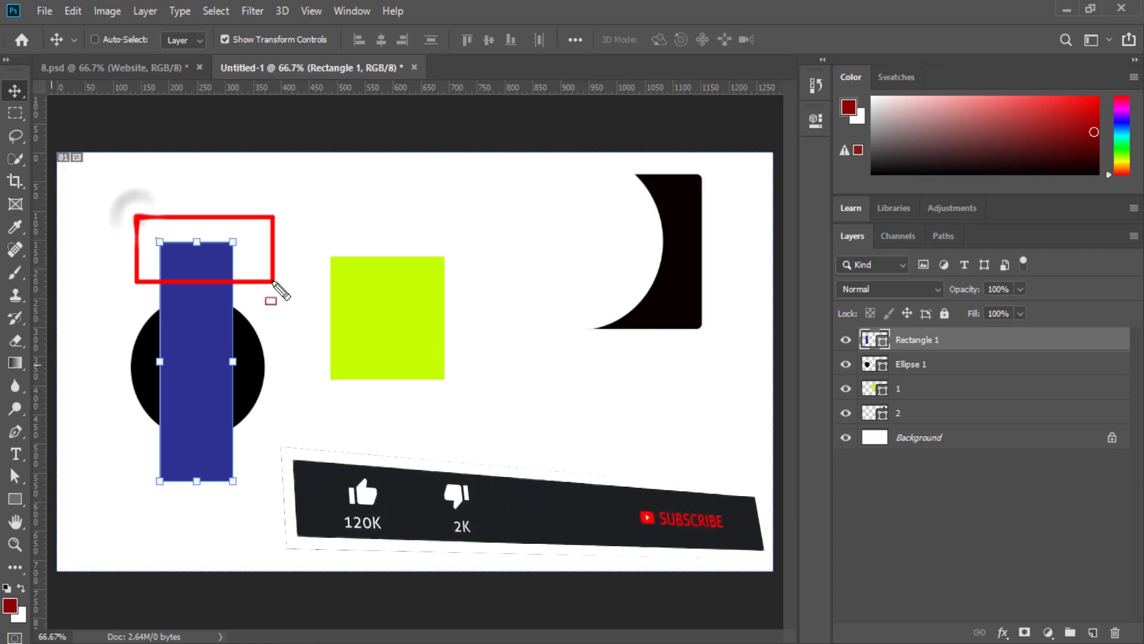
drag(116, 299, 295, 433)
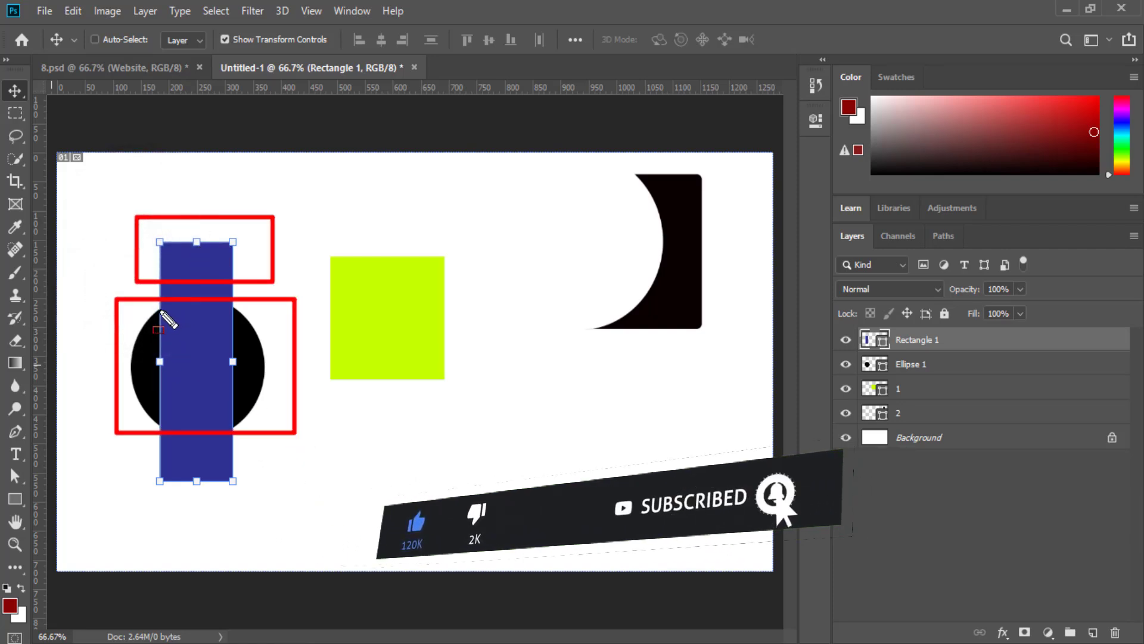
mouse_move(159, 310)
mouse_down()
mouse_move(212, 319)
mouse_move(225, 341)
mouse_move(236, 425)
mouse_up()
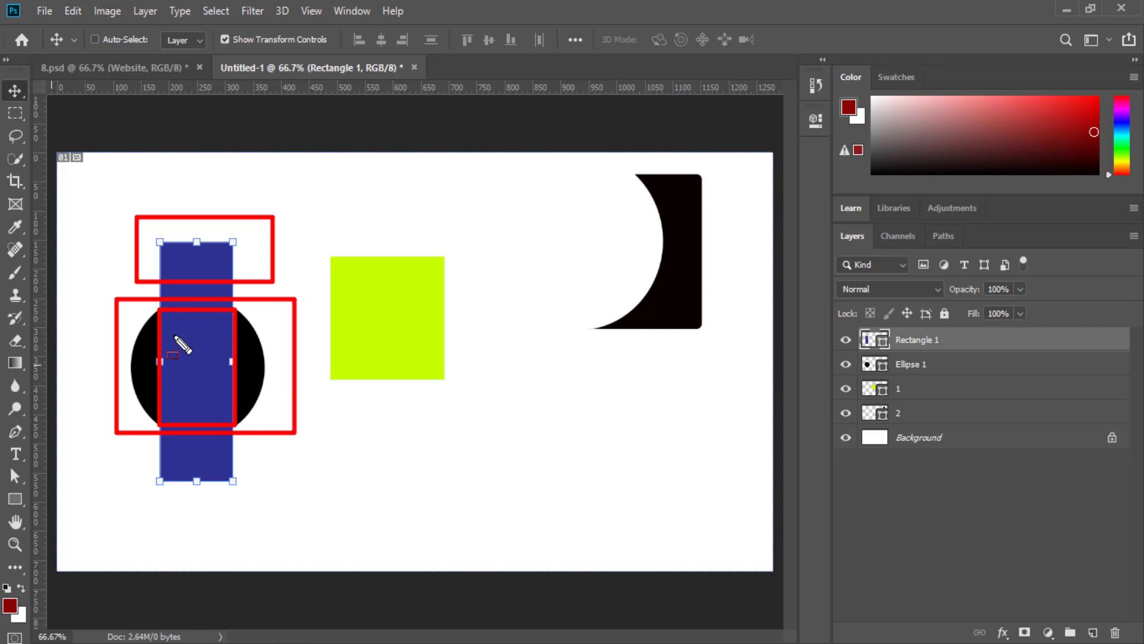
key(Escape)
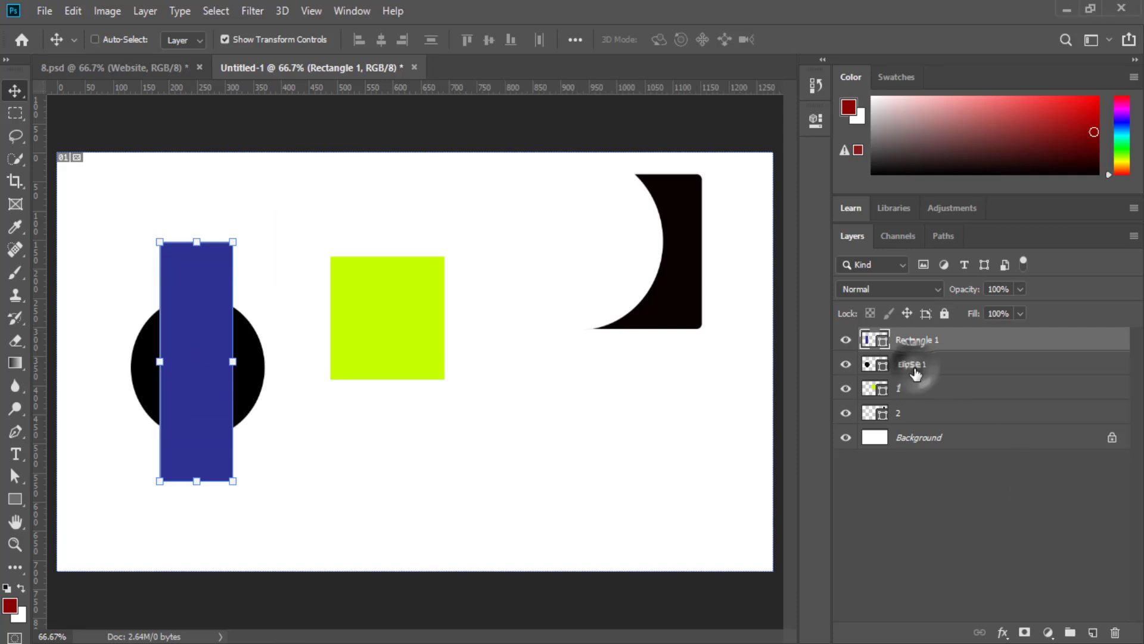
- Combine the blue bar and circle with Subtract Shapes at Overlap and move the result against the near-black cut-out shape
shift+click(935, 367)
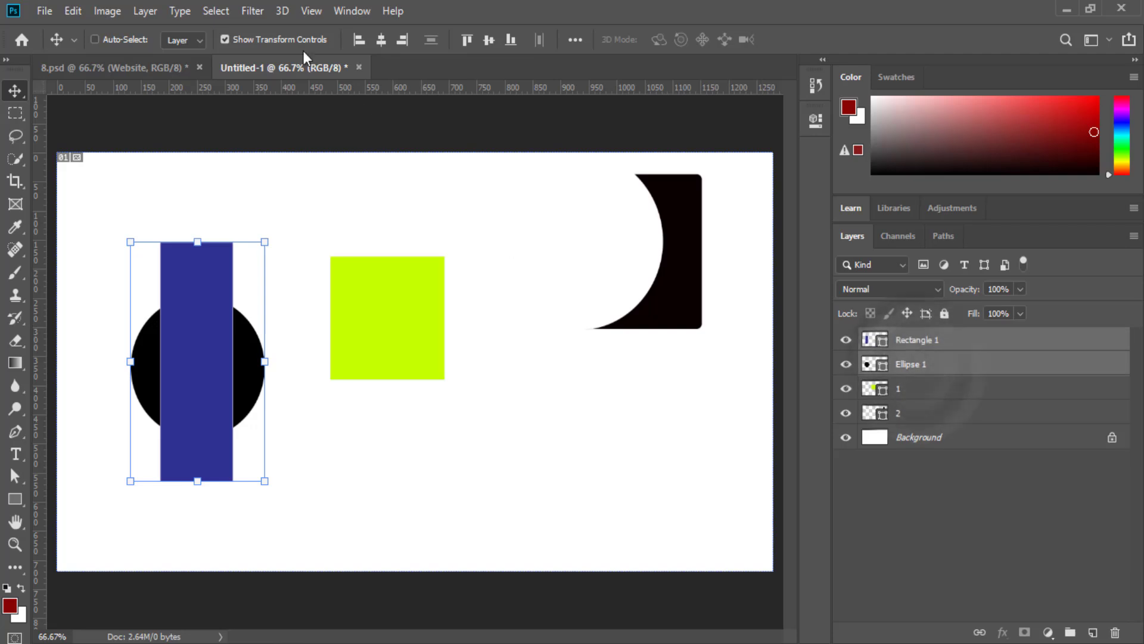
click(144, 11)
mouse_move(262, 435)
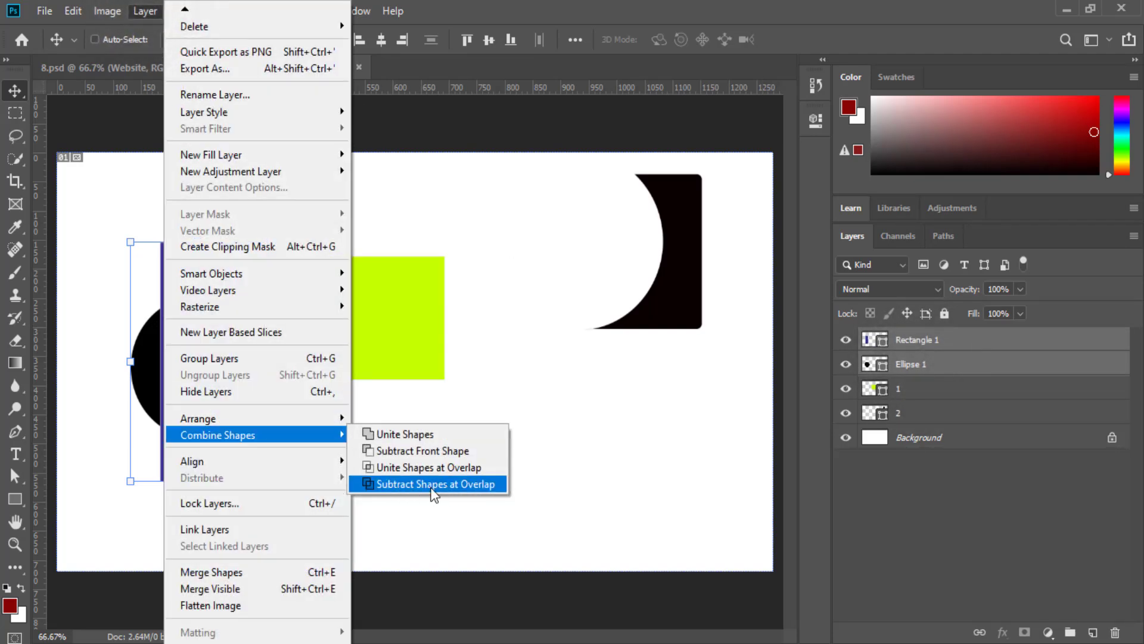
click(456, 486)
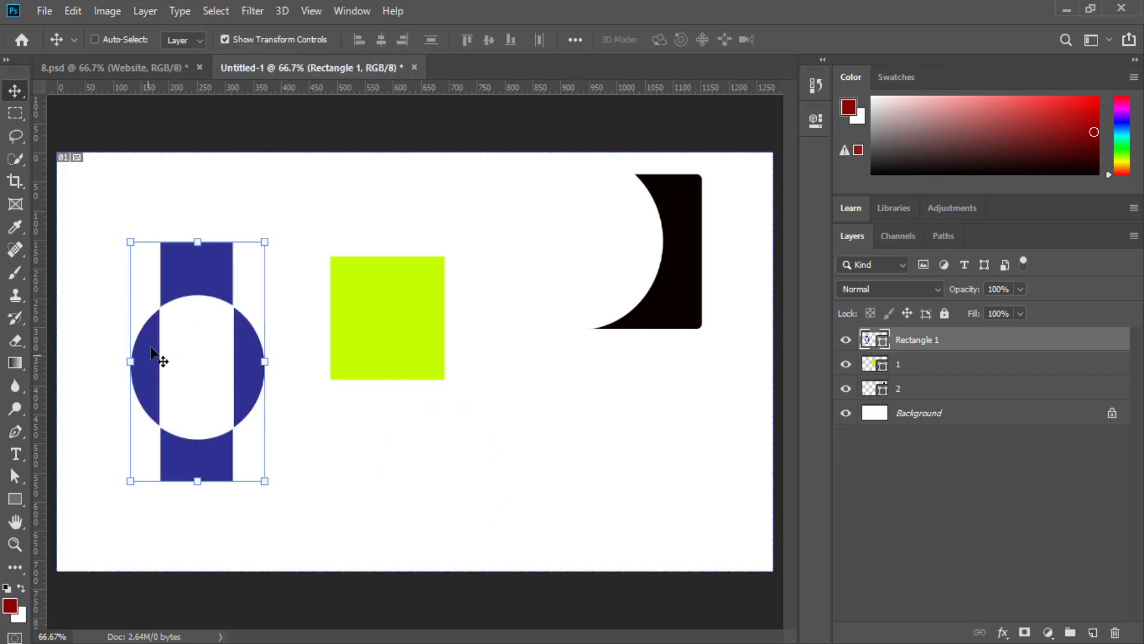
drag(152, 354, 574, 167)
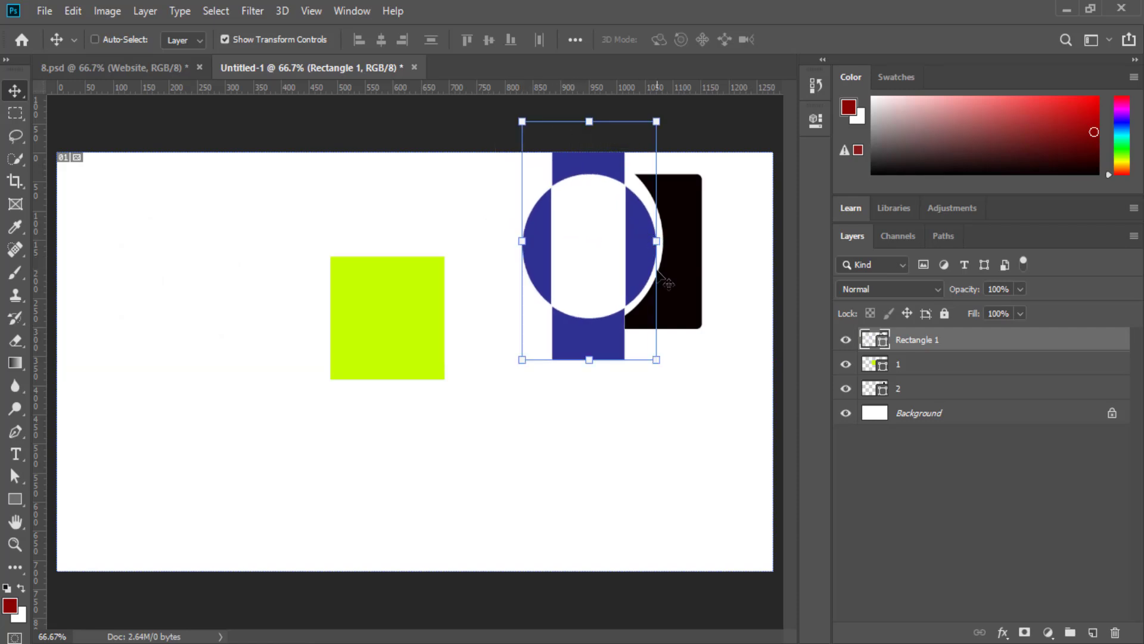
- Move the combined blue shape and the near-black layer 2 shape together down and slightly left, and deselect all layers
click(922, 365)
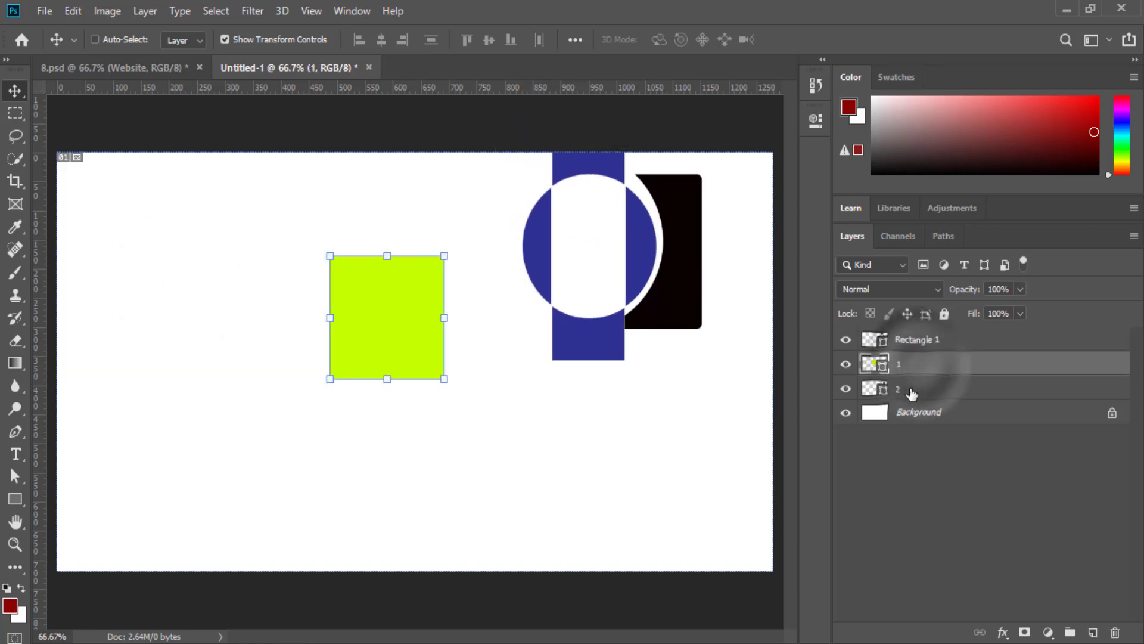
click(911, 390)
ctrl+click(916, 342)
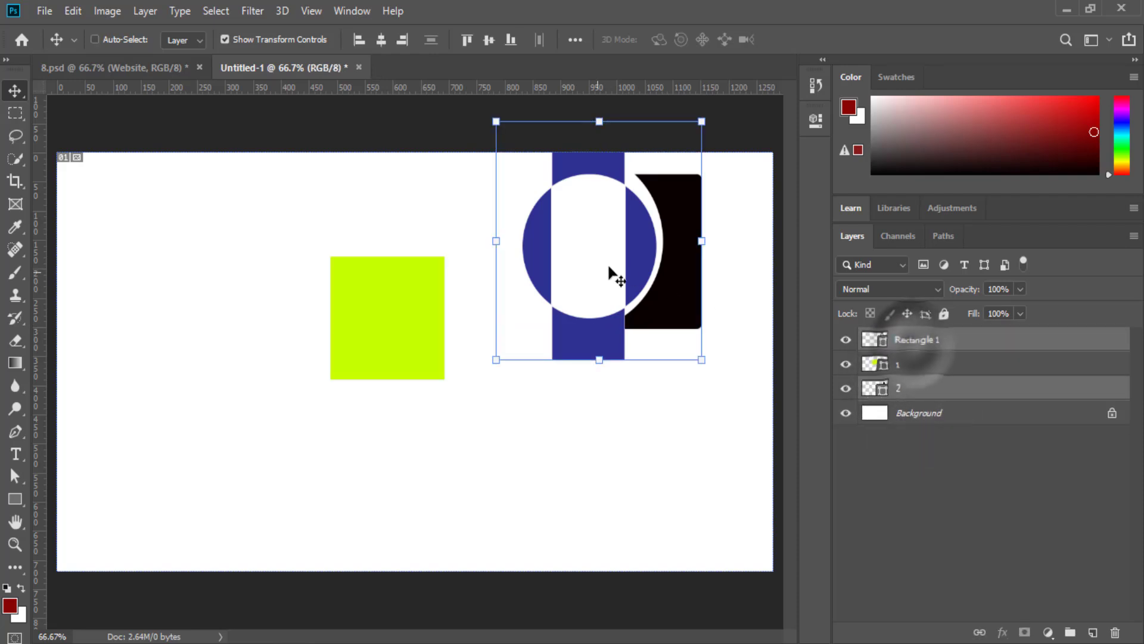
drag(613, 273, 589, 322)
click(921, 460)
click(903, 339)
click(1028, 510)
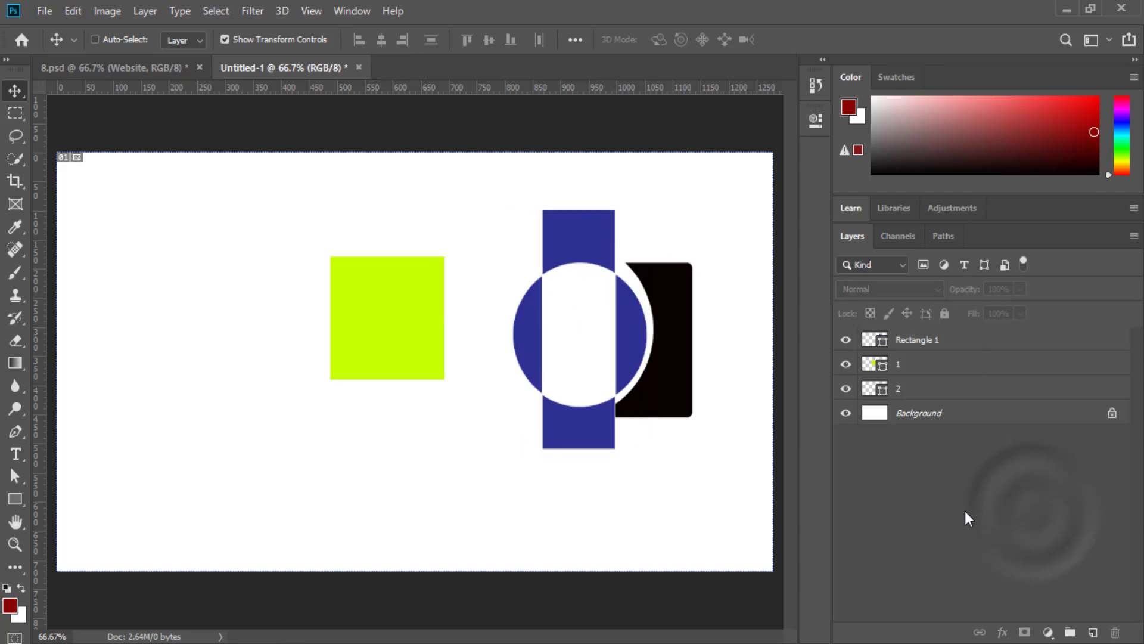
click(145, 11)
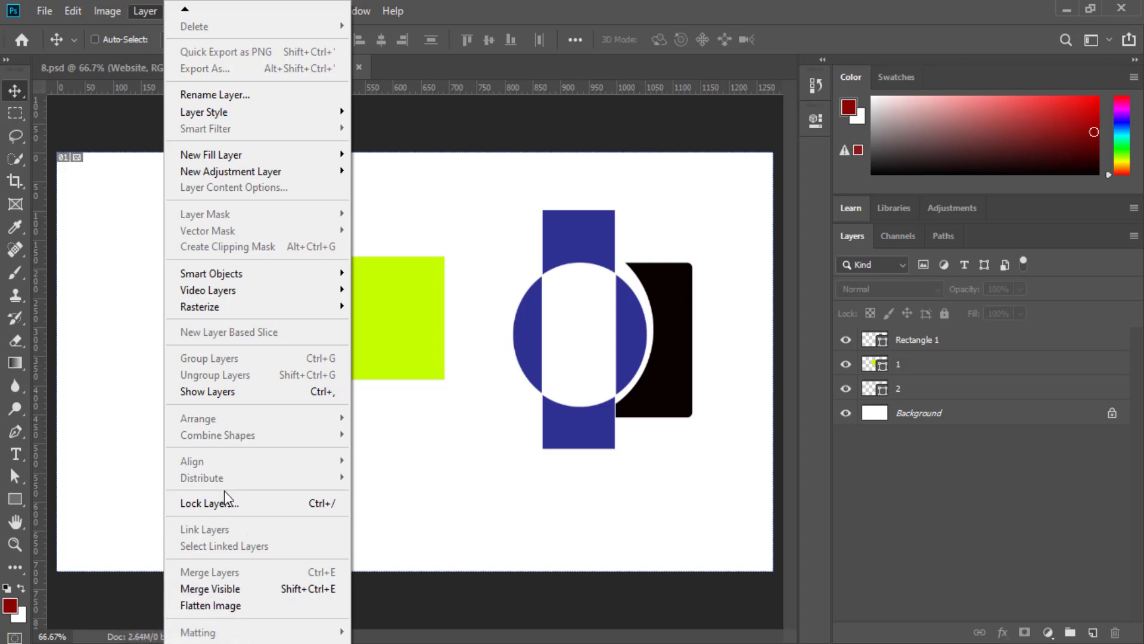
click(146, 7)
click(178, 12)
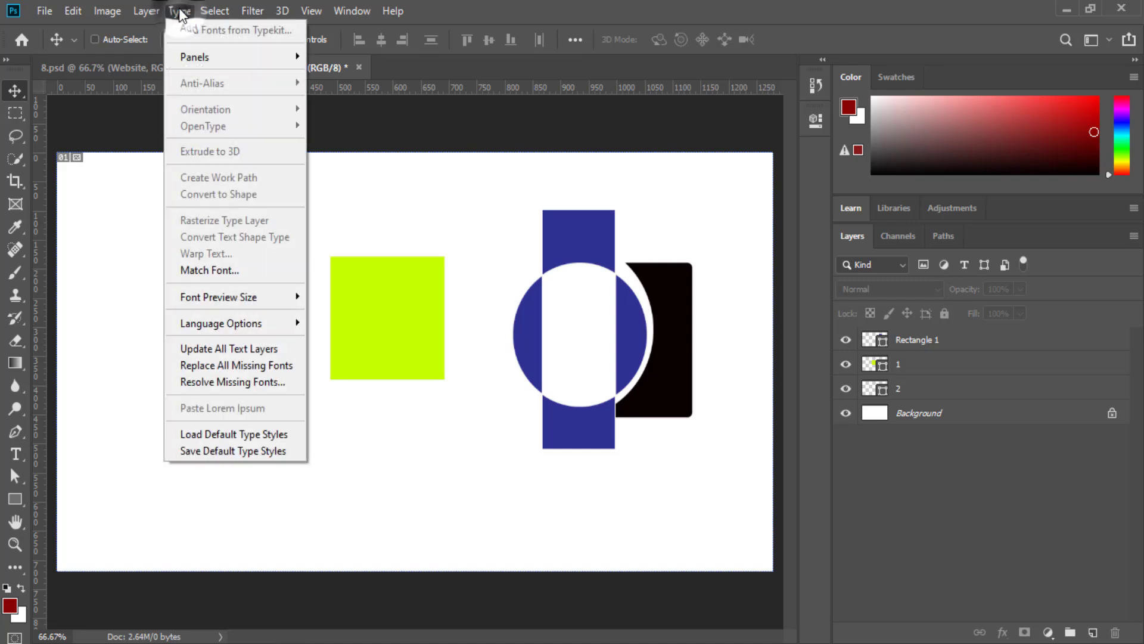
click(179, 12)
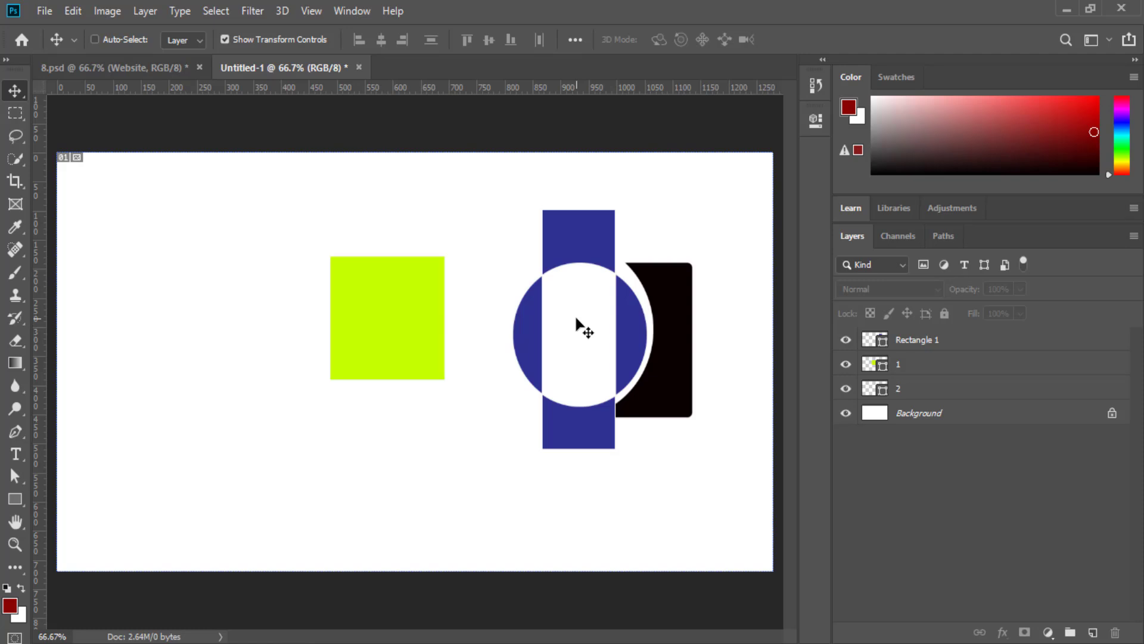
click(575, 359)
click(555, 254)
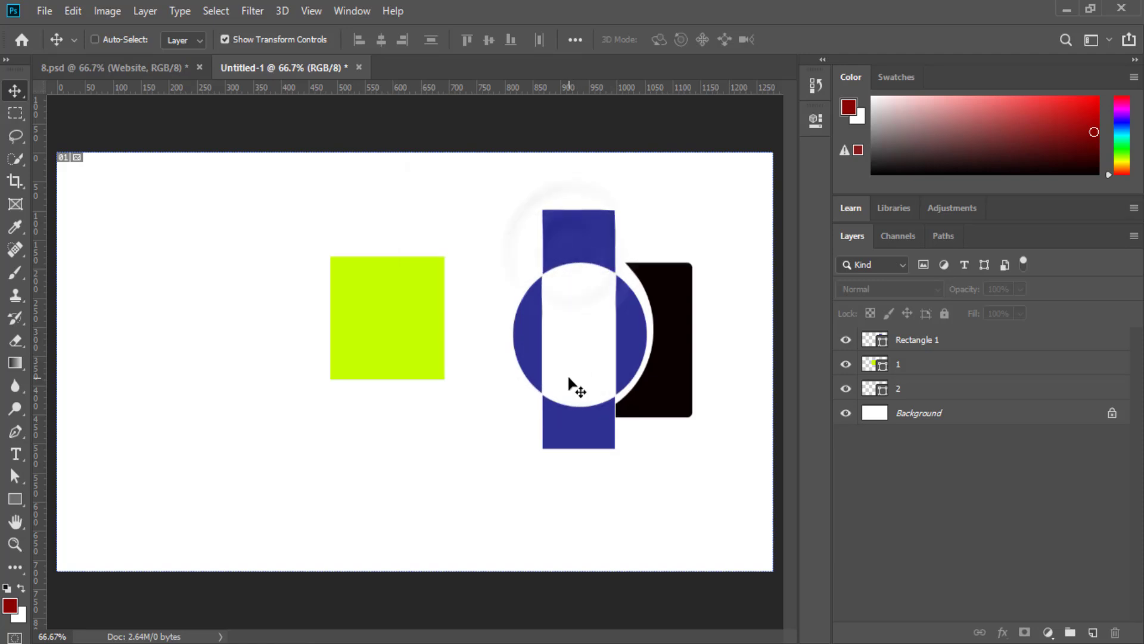